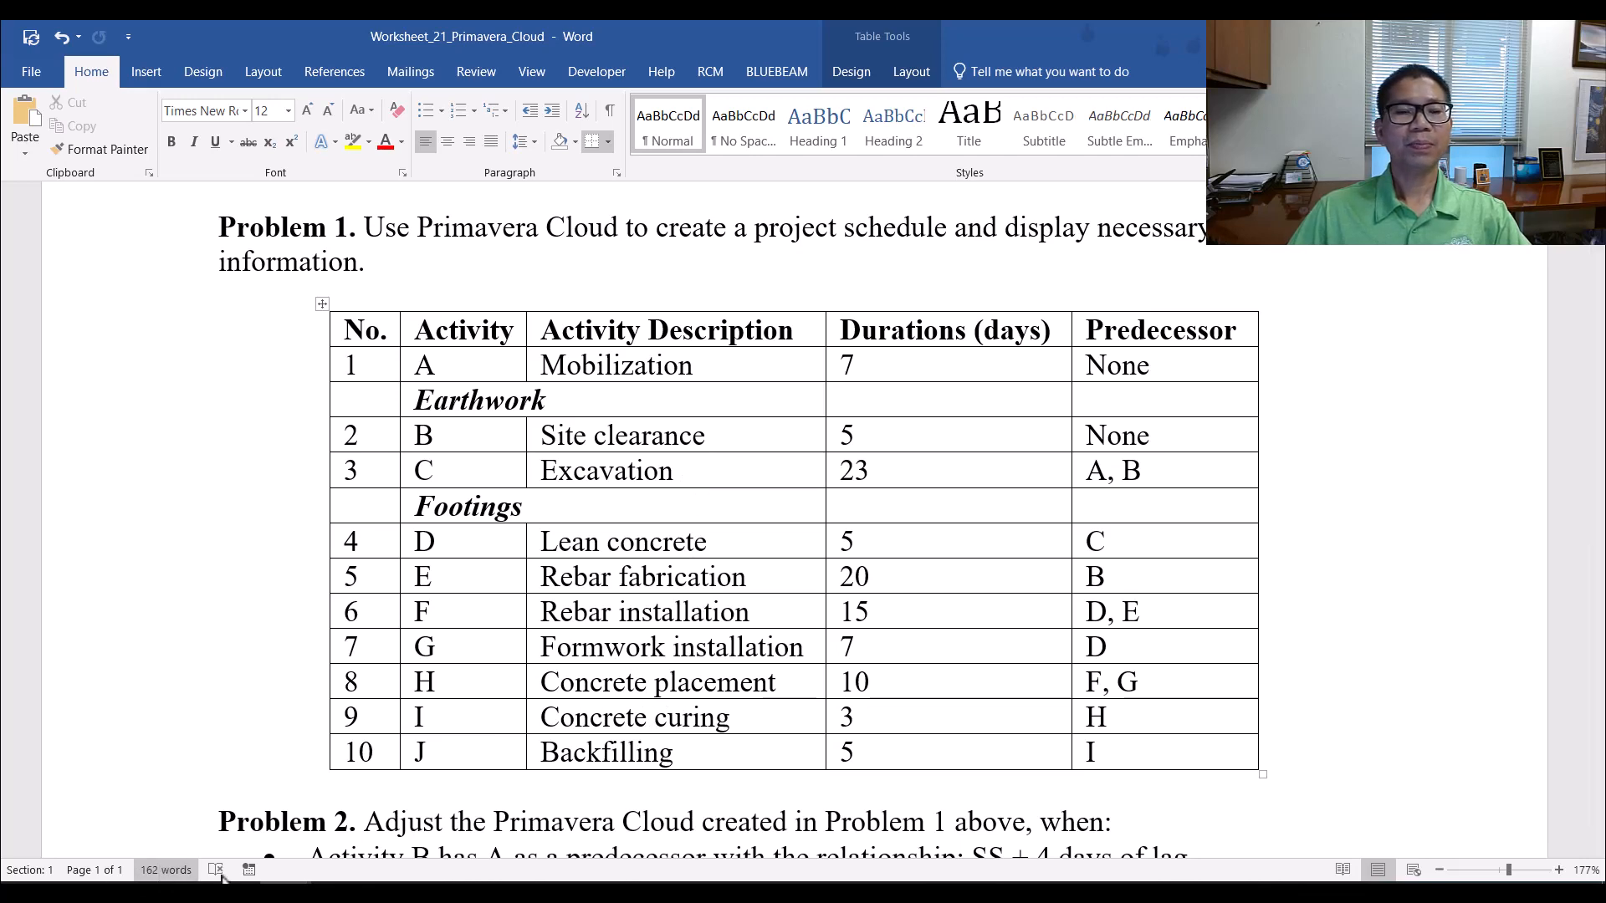
# Switch to the BCN4720_Project_Deliverable_2 document in Word and open its Primavera Cloud web link in the browser
pyautogui.moveTo(285, 893)
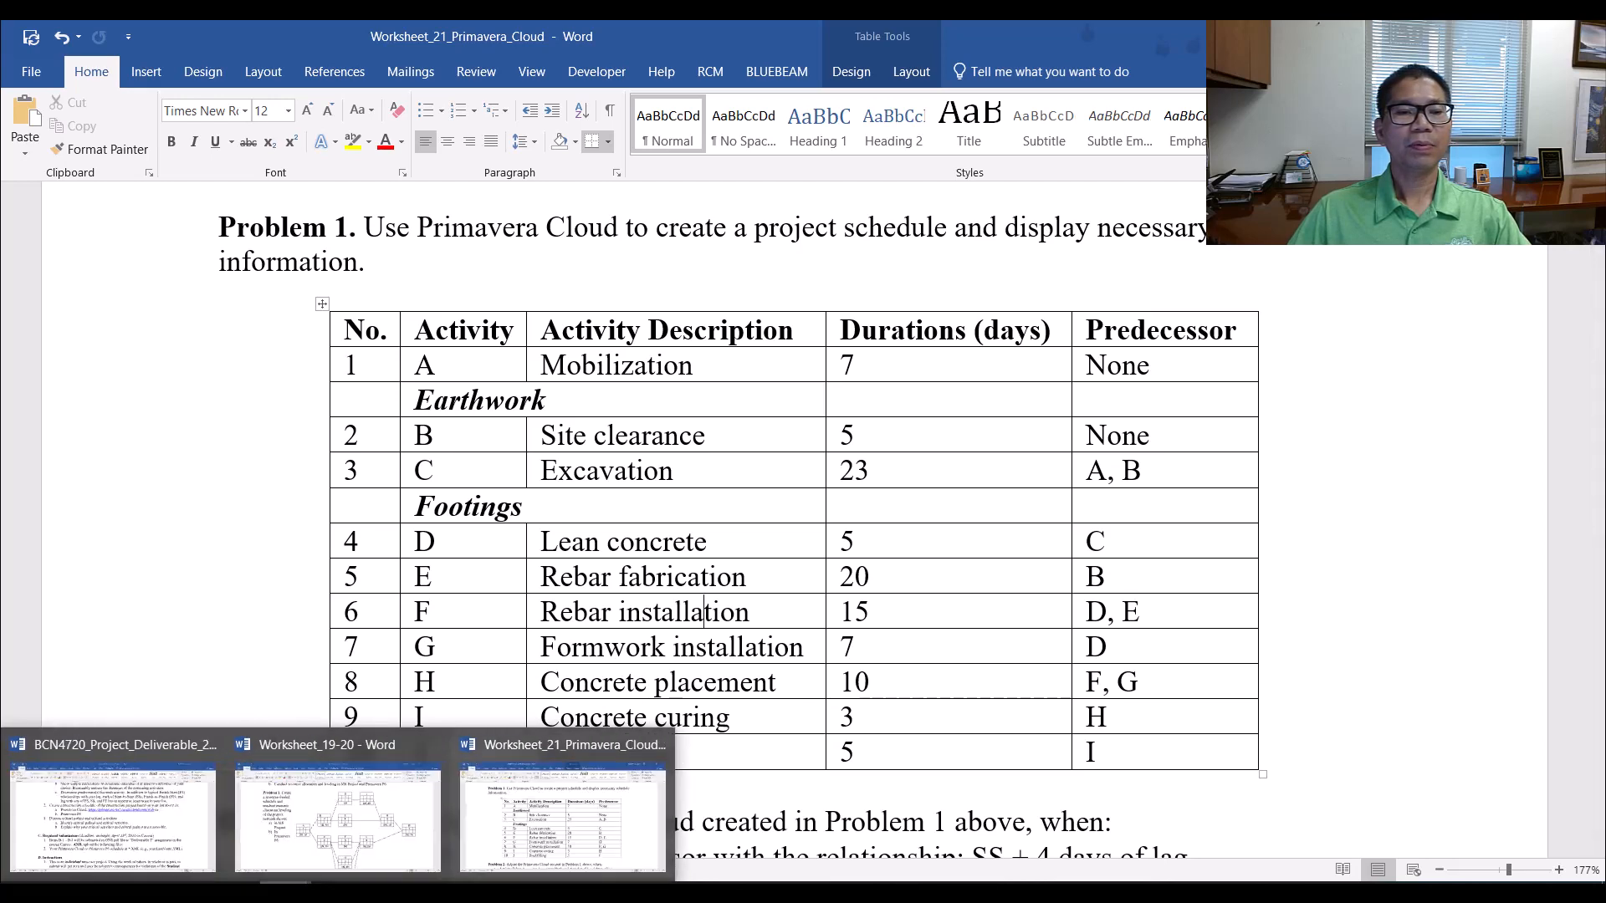
pyautogui.click(198, 841)
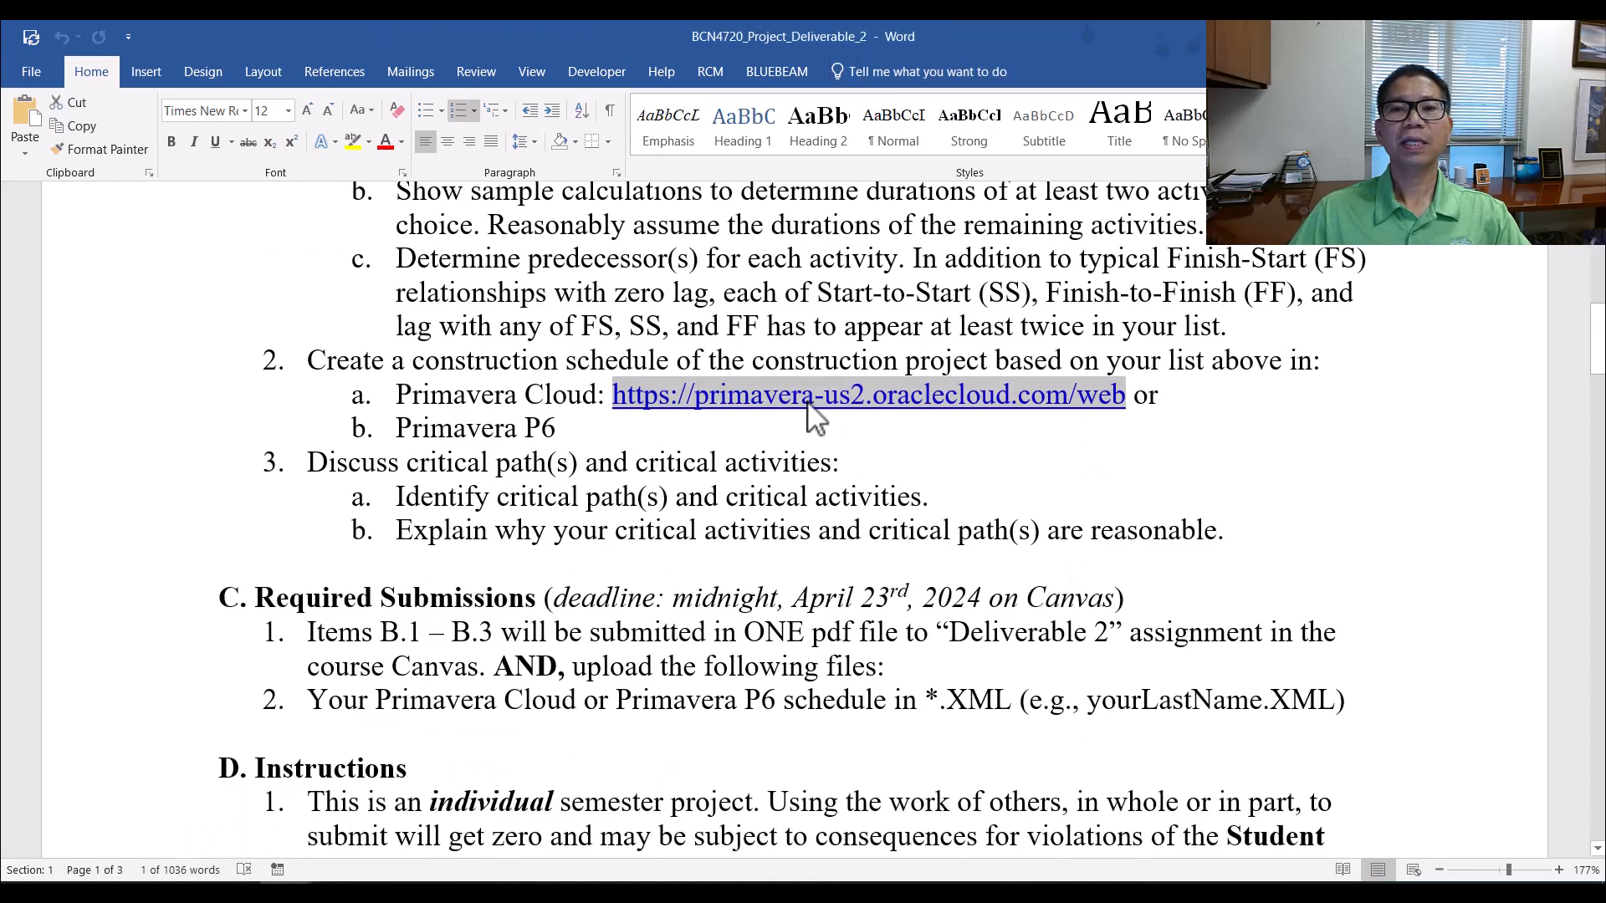
pyautogui.click(840, 394)
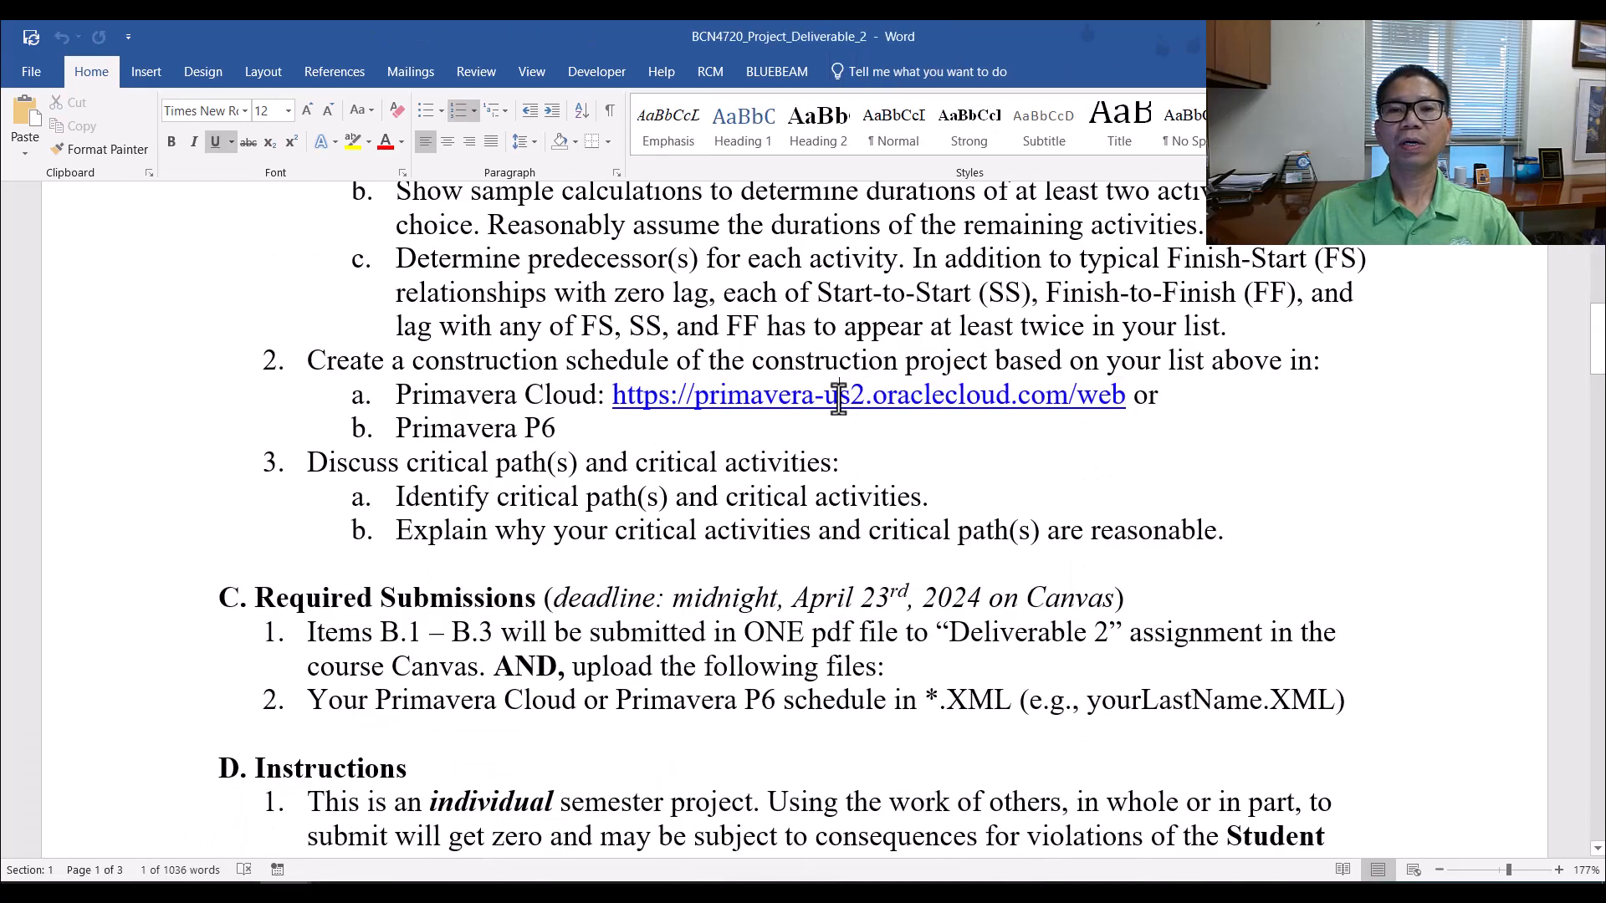
pyautogui.moveTo(616, 400); pyautogui.dragTo(1125, 394)
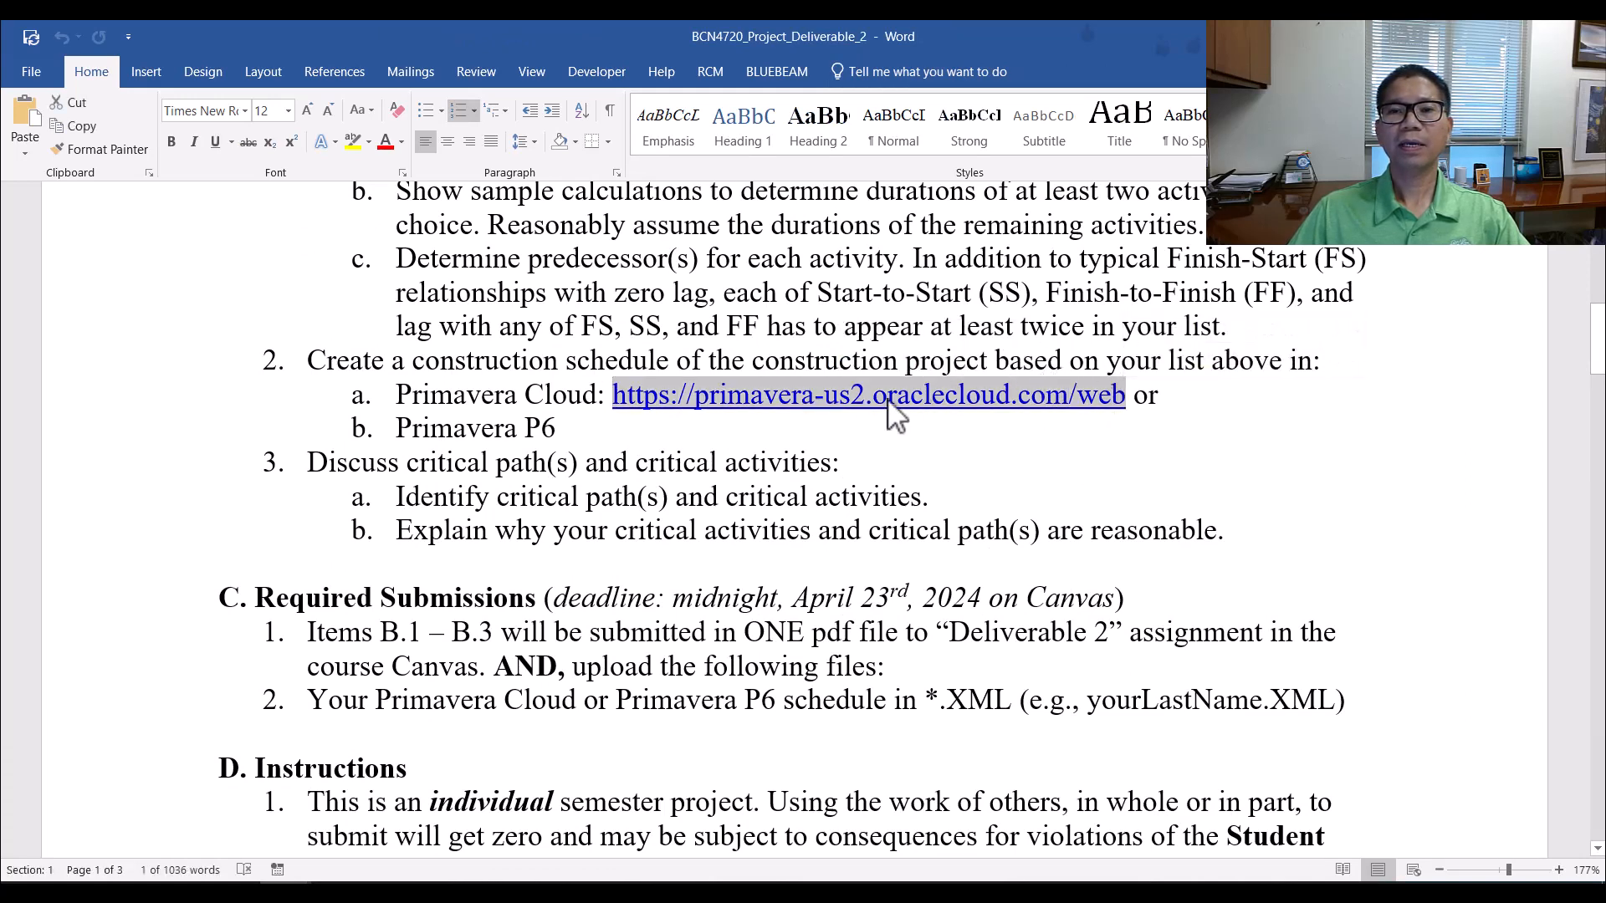
pyautogui.rightClick(889, 400)
pyautogui.click(934, 437)
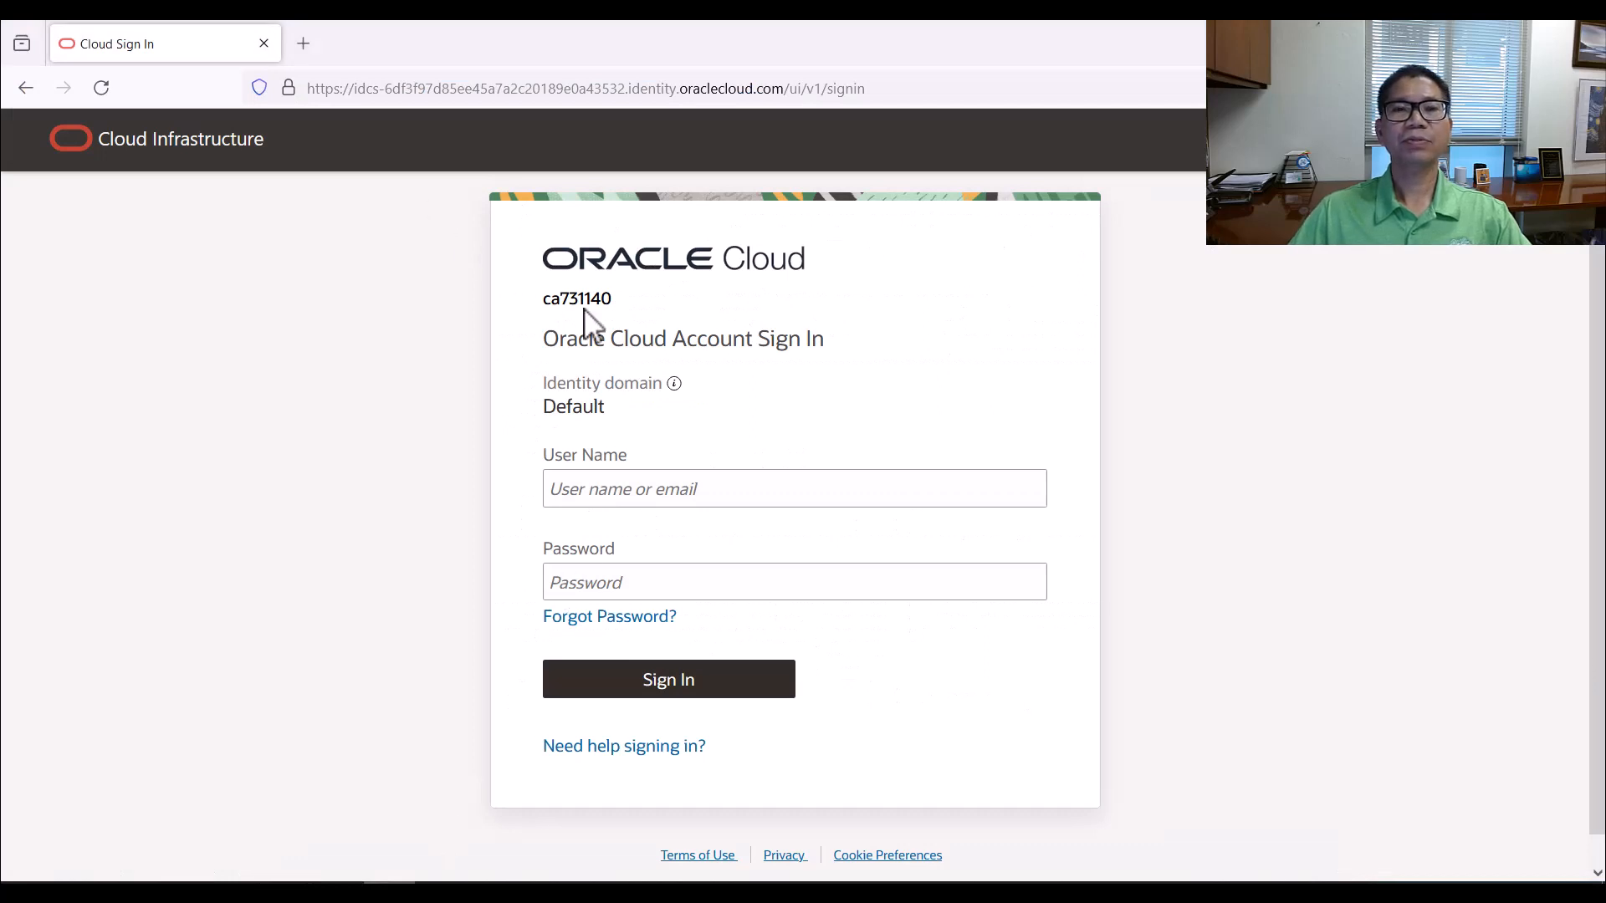
# Sign in to Oracle Cloud with the account's user name and password, without saving the login in the browser
pyautogui.click(623, 492)
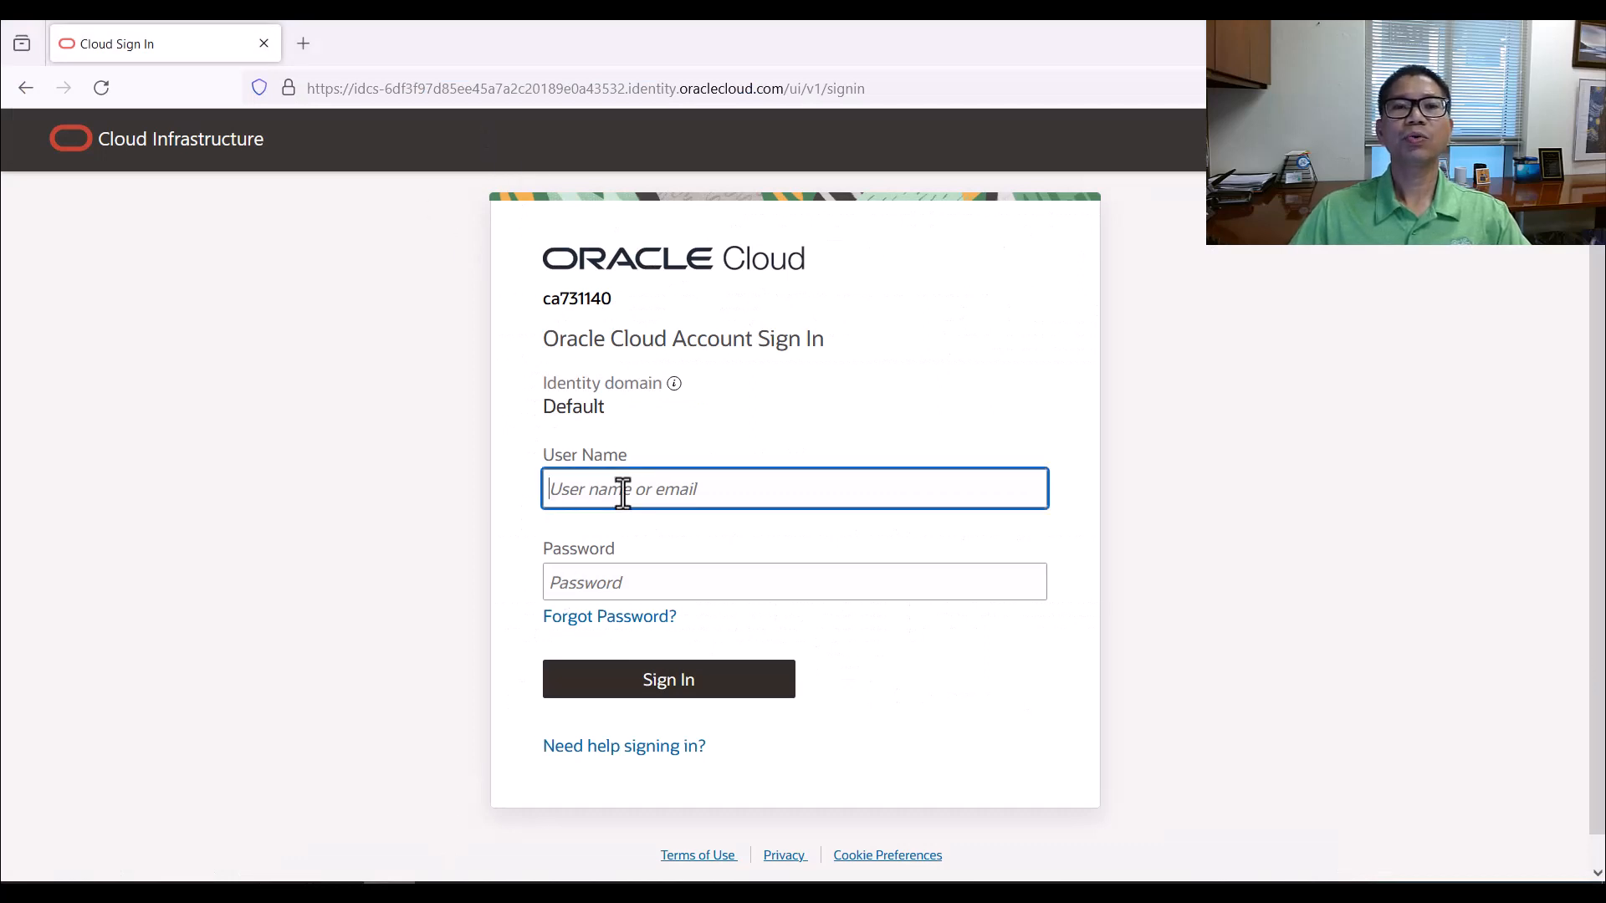
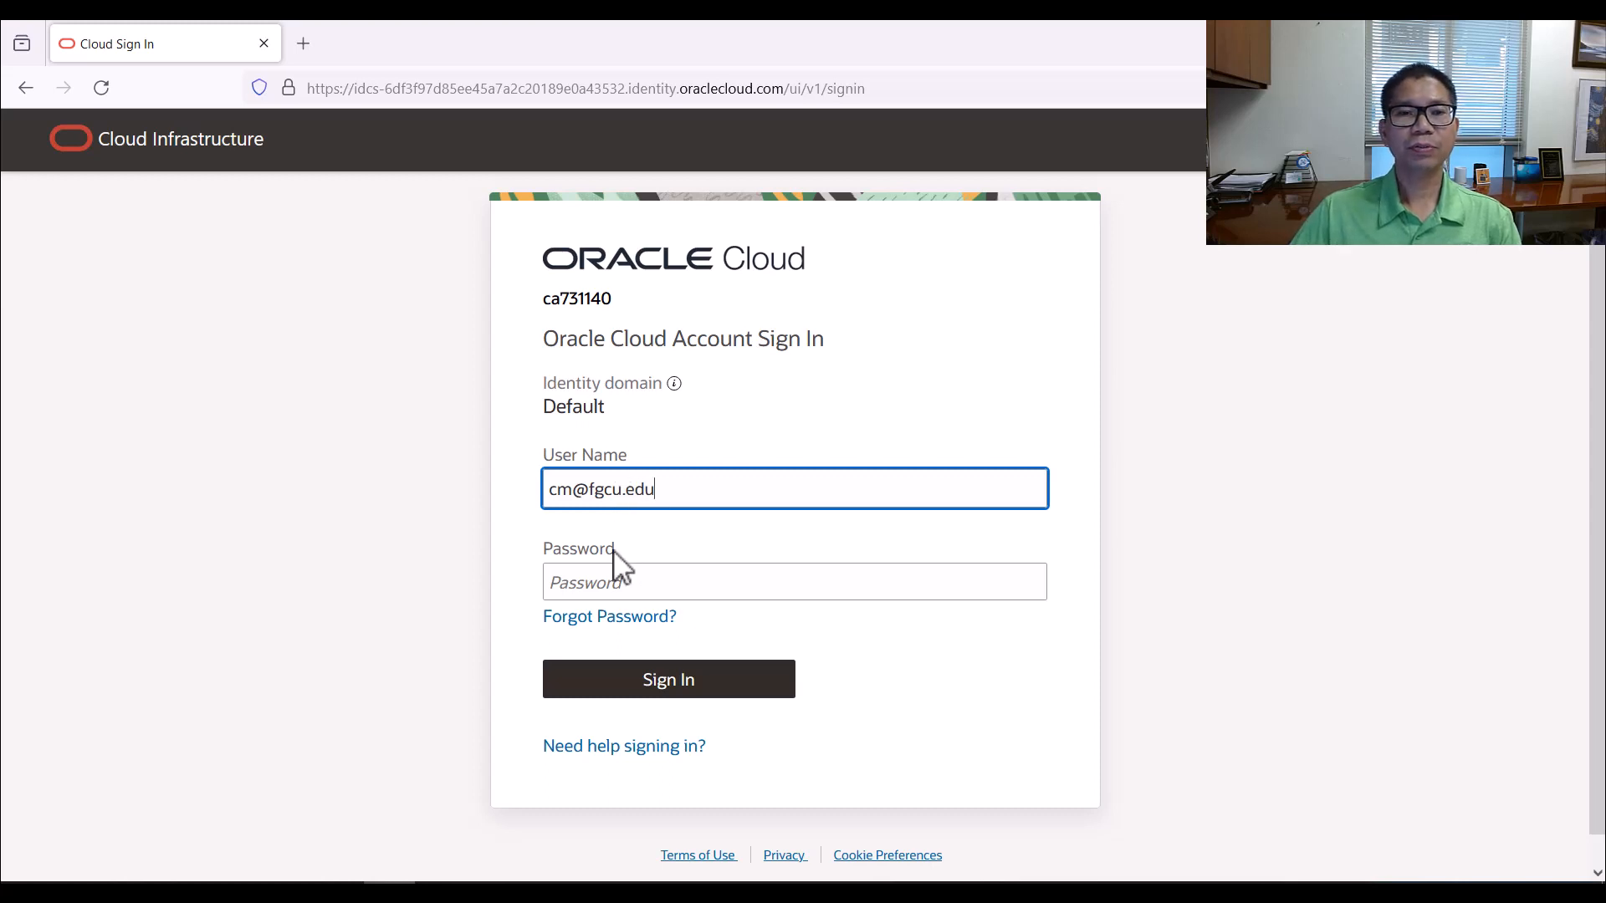
pyautogui.click(572, 583)
pyautogui.write('•')
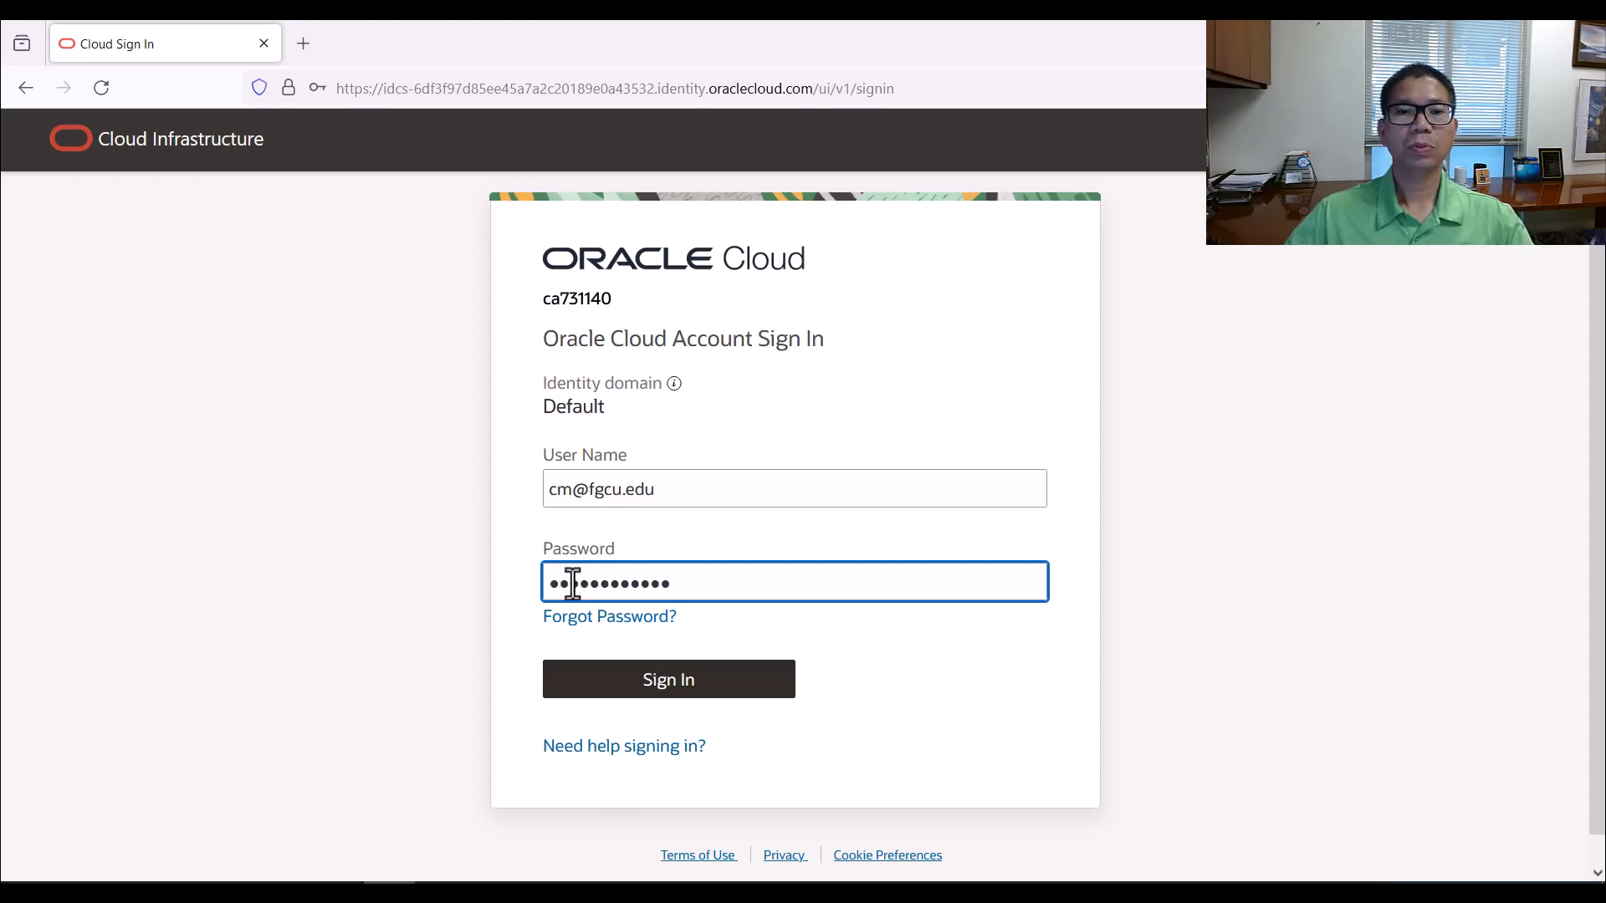
pyautogui.click(679, 686)
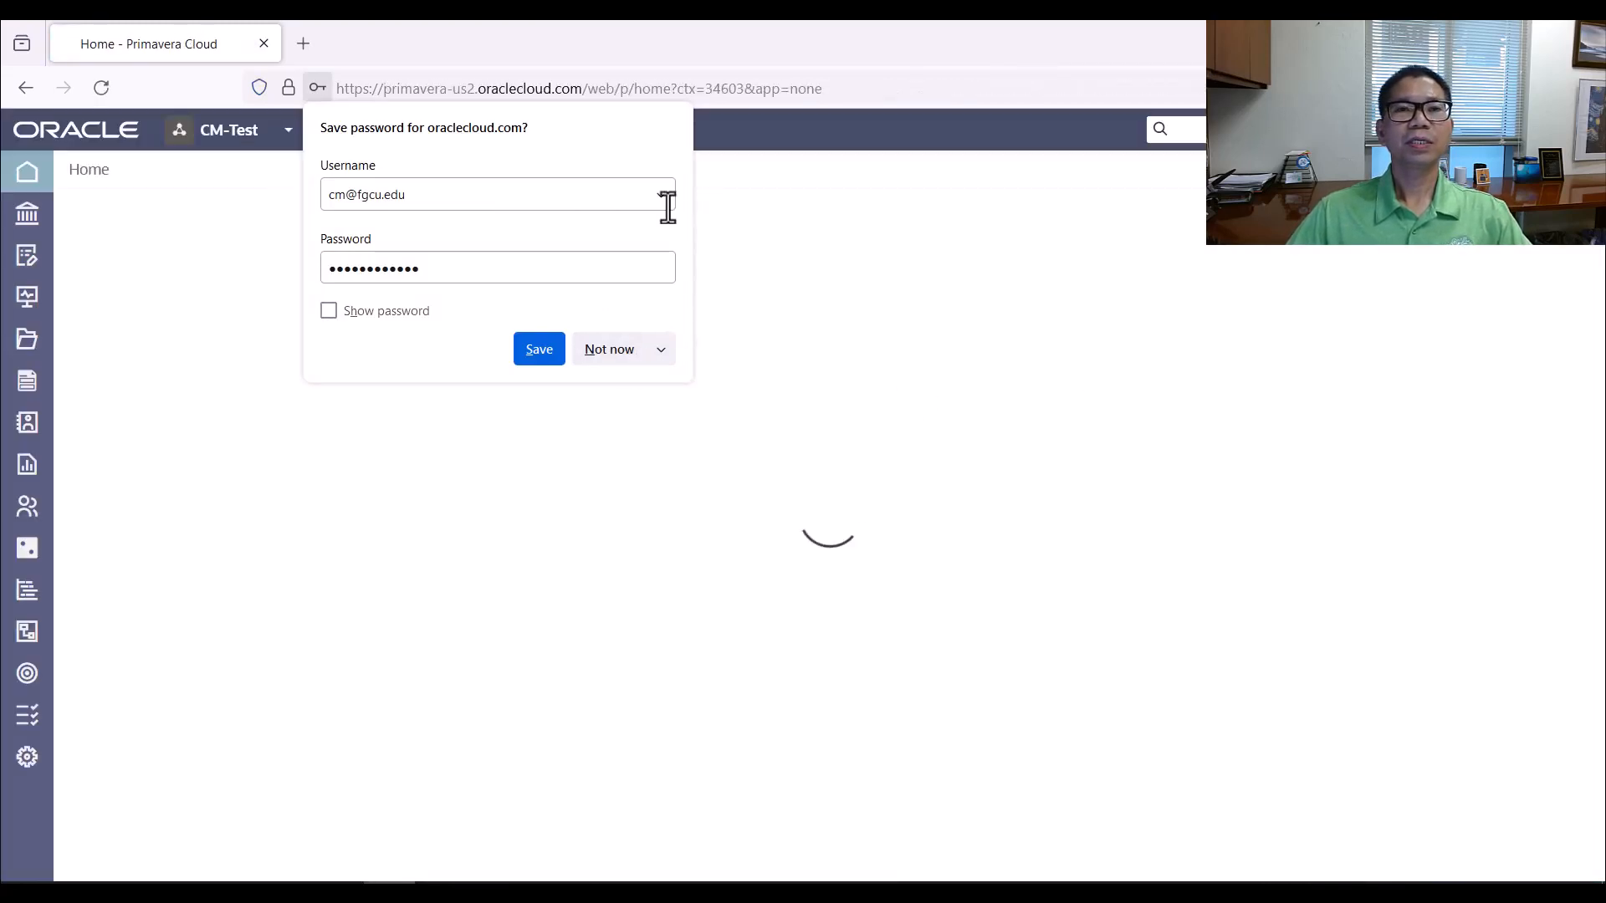
pyautogui.click(619, 355)
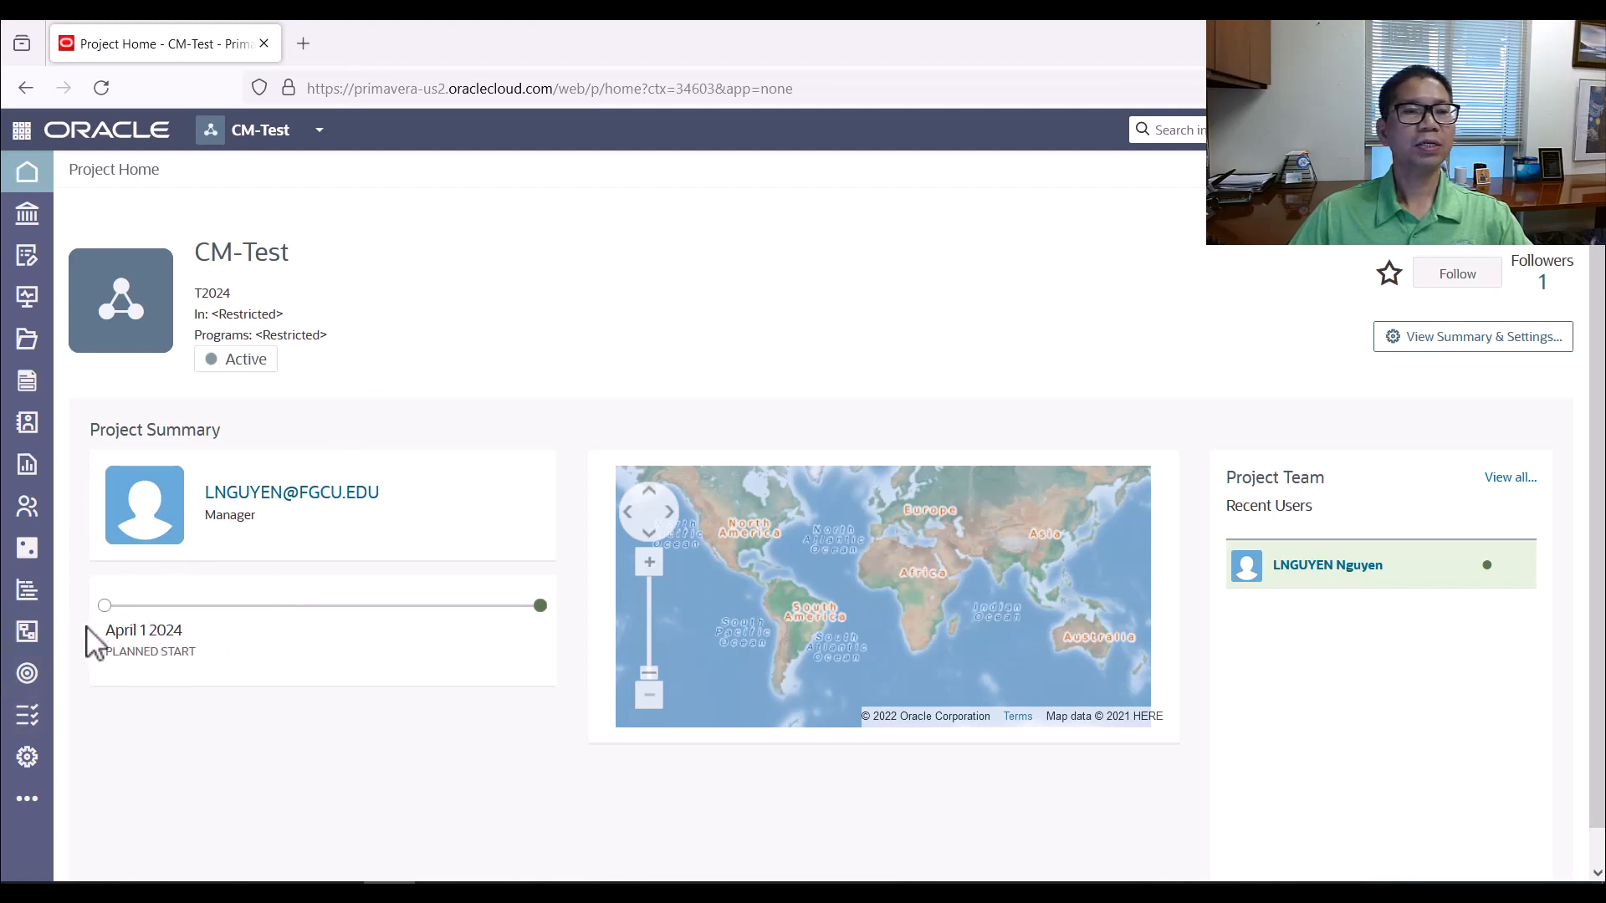
pyautogui.moveTo(38, 604)
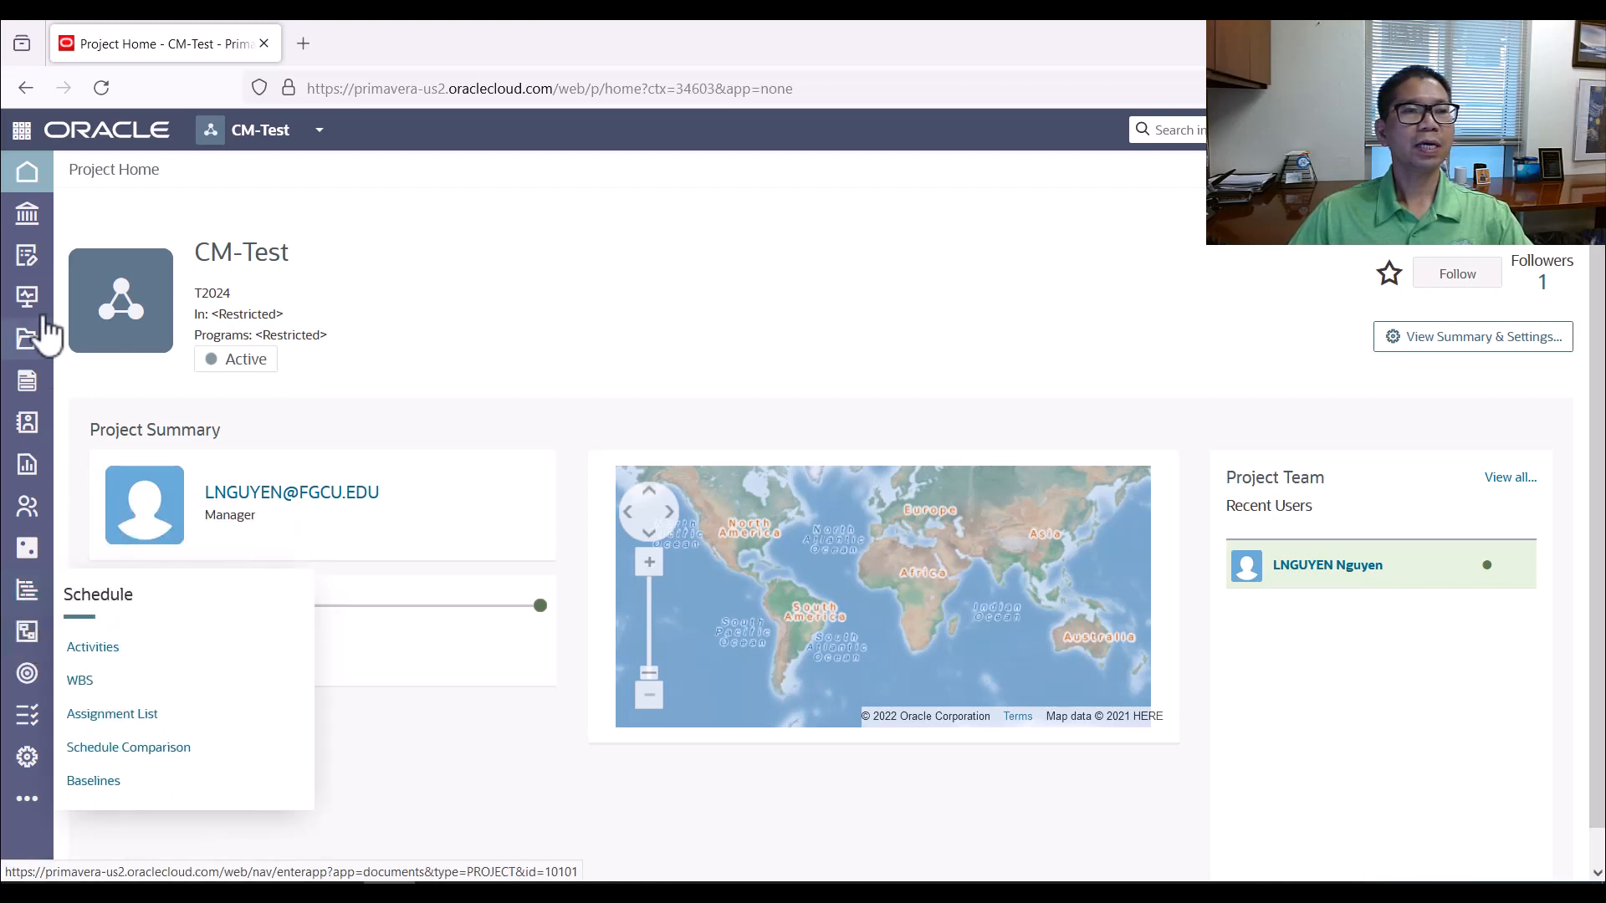
pyautogui.moveTo(27, 408)
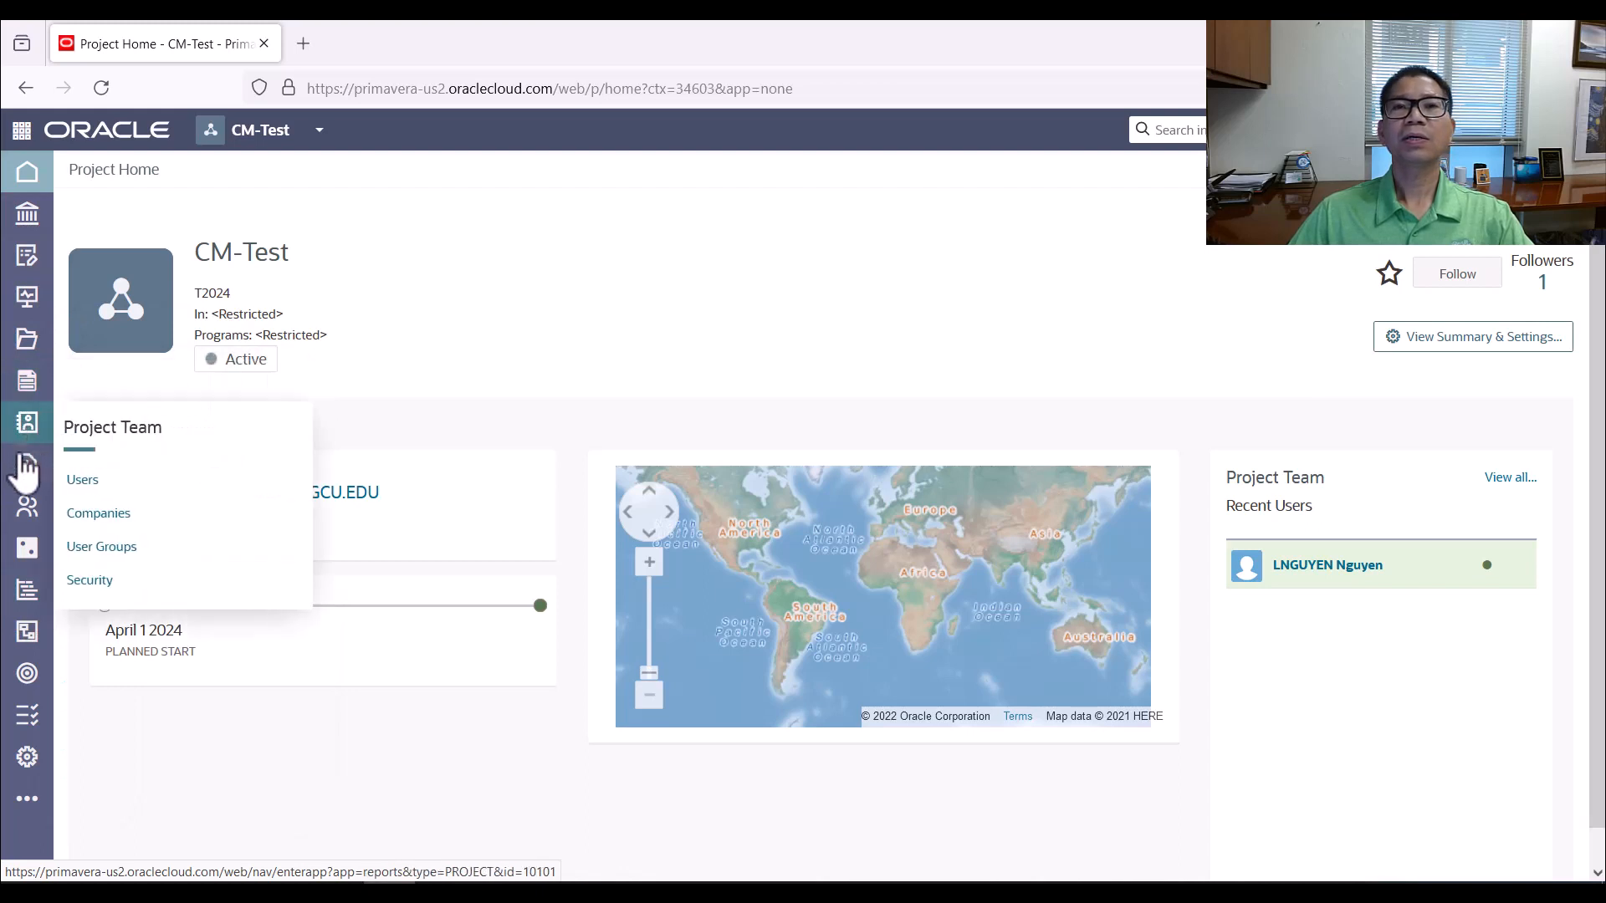
pyautogui.moveTo(23, 470)
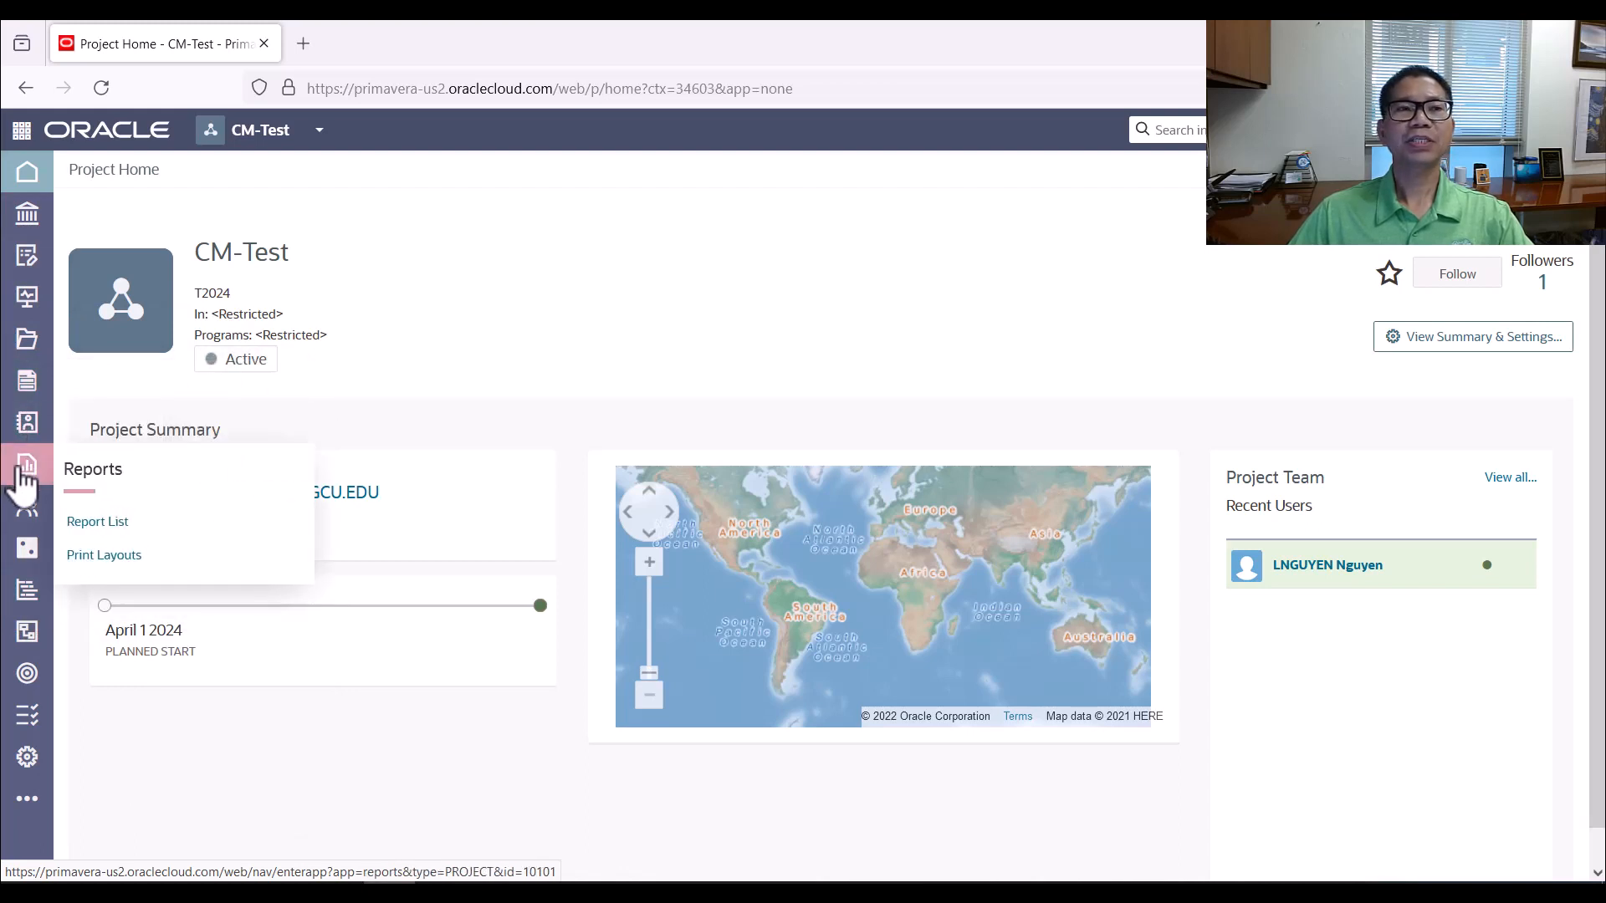
pyautogui.moveTo(38, 280)
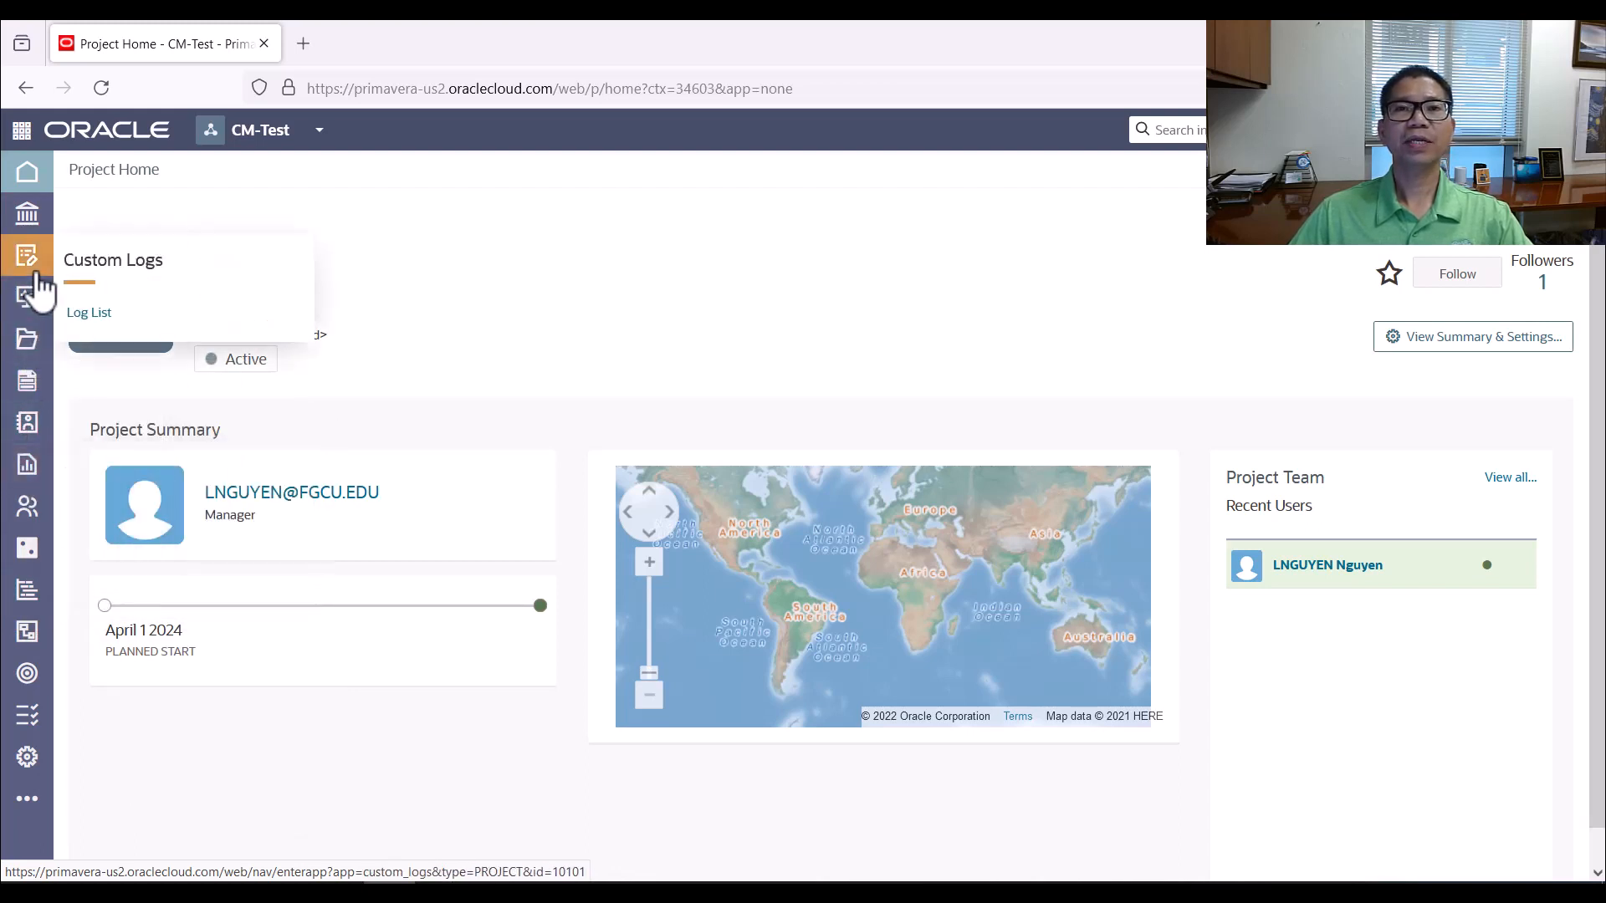
pyautogui.moveTo(37, 242)
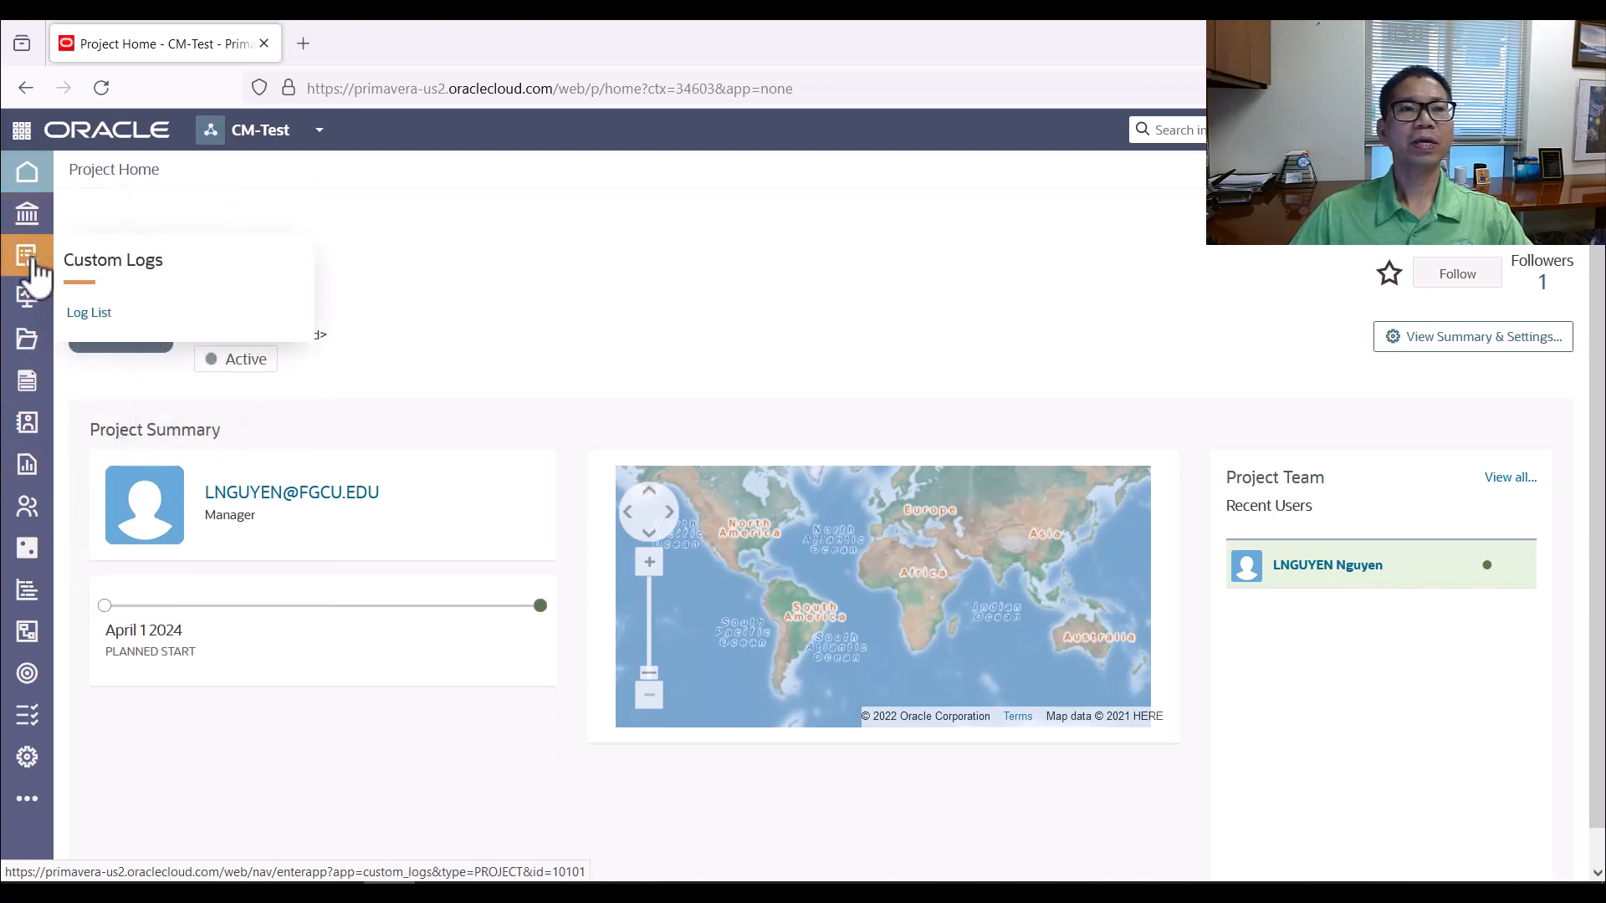
pyautogui.moveTo(25, 341)
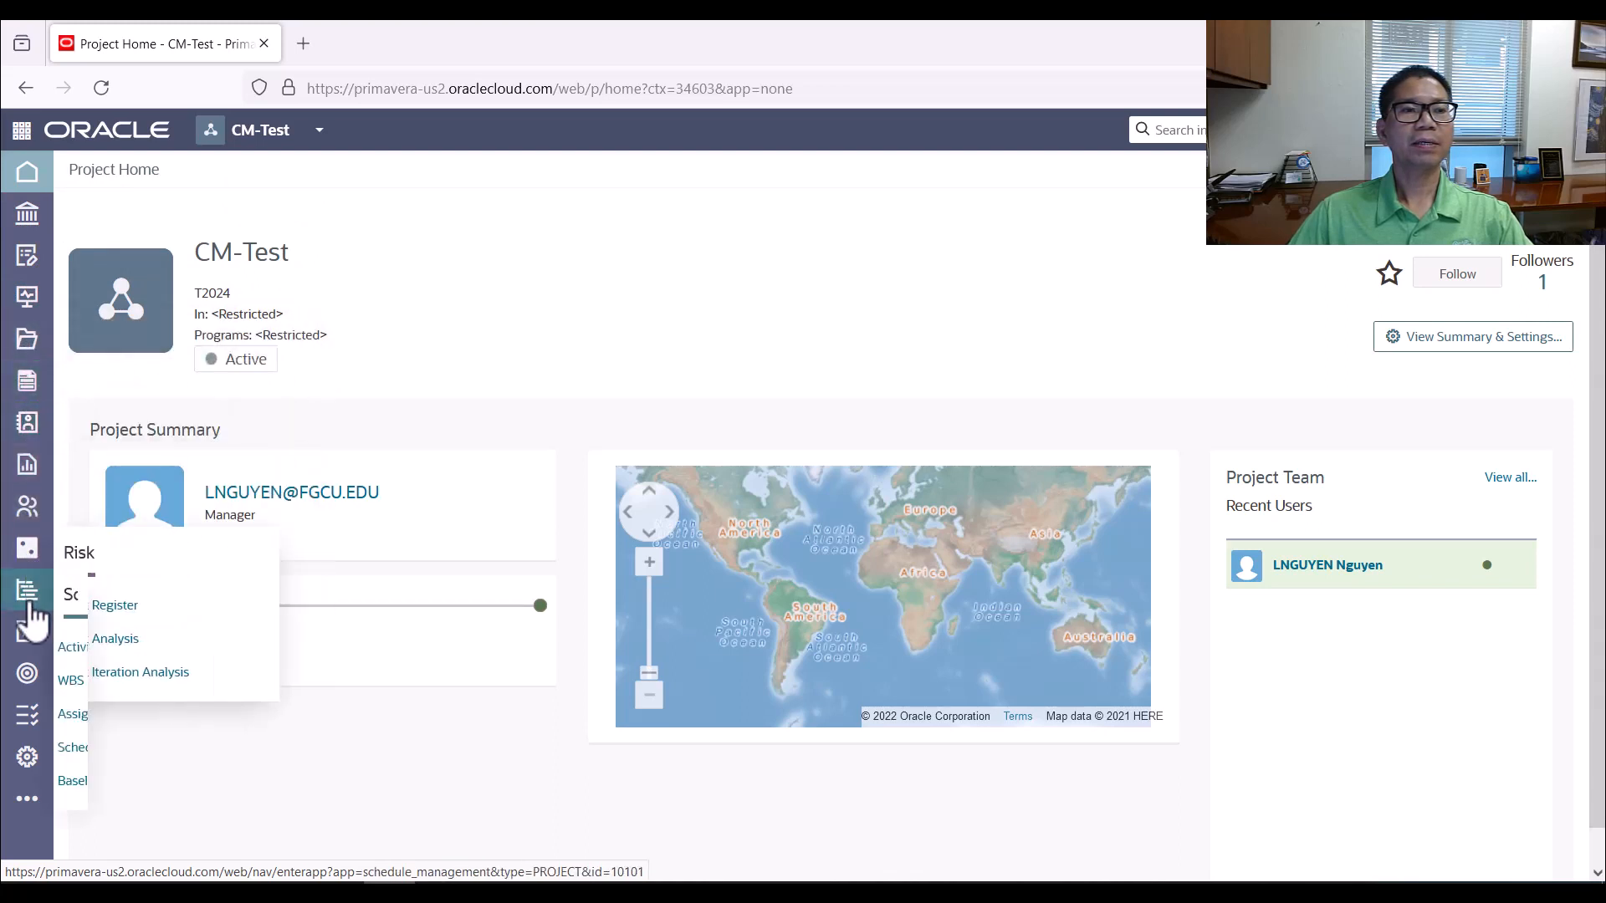
# Open the Global Admin application settings and examine the time period, fiscal year, global search and timeout sections
pyautogui.click(319, 135)
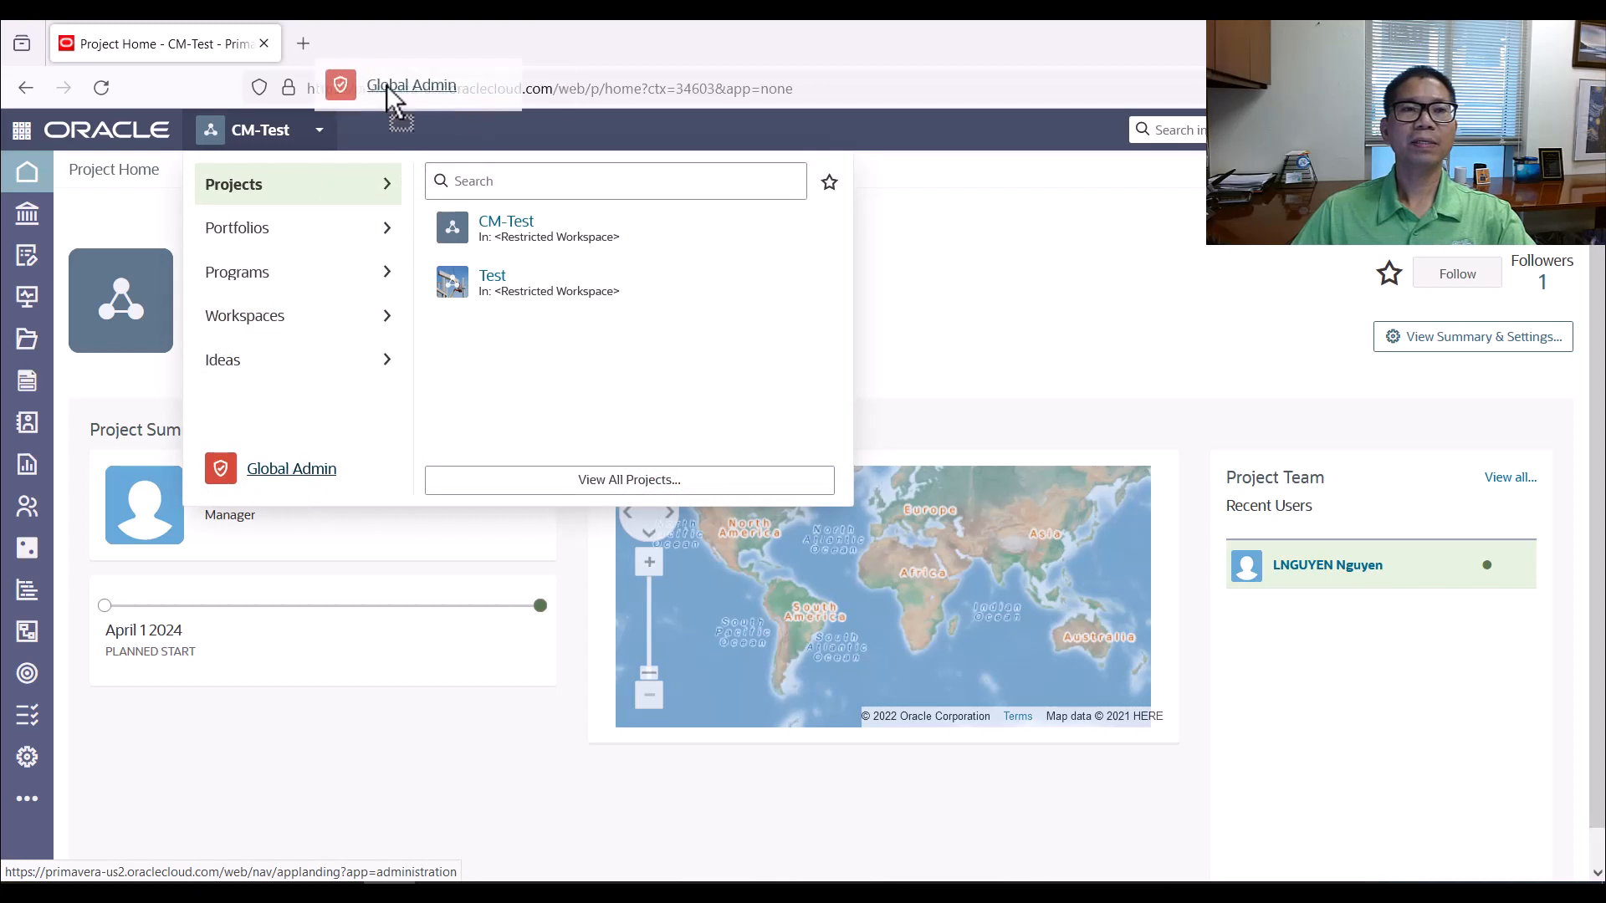
pyautogui.click(323, 136)
pyautogui.click(321, 136)
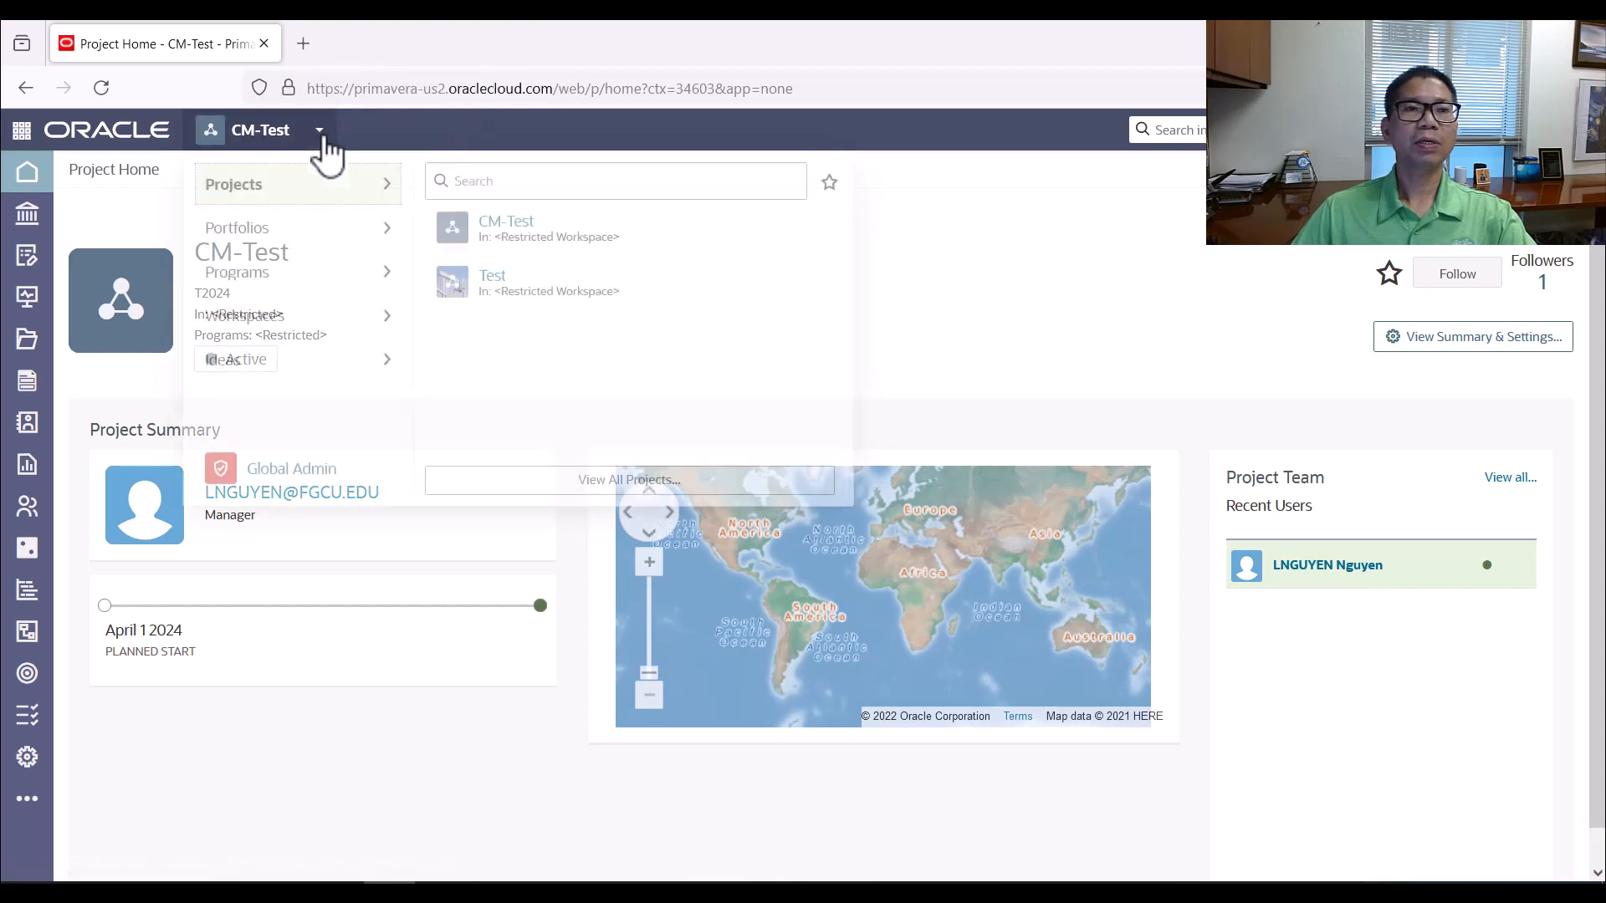
pyautogui.click(294, 470)
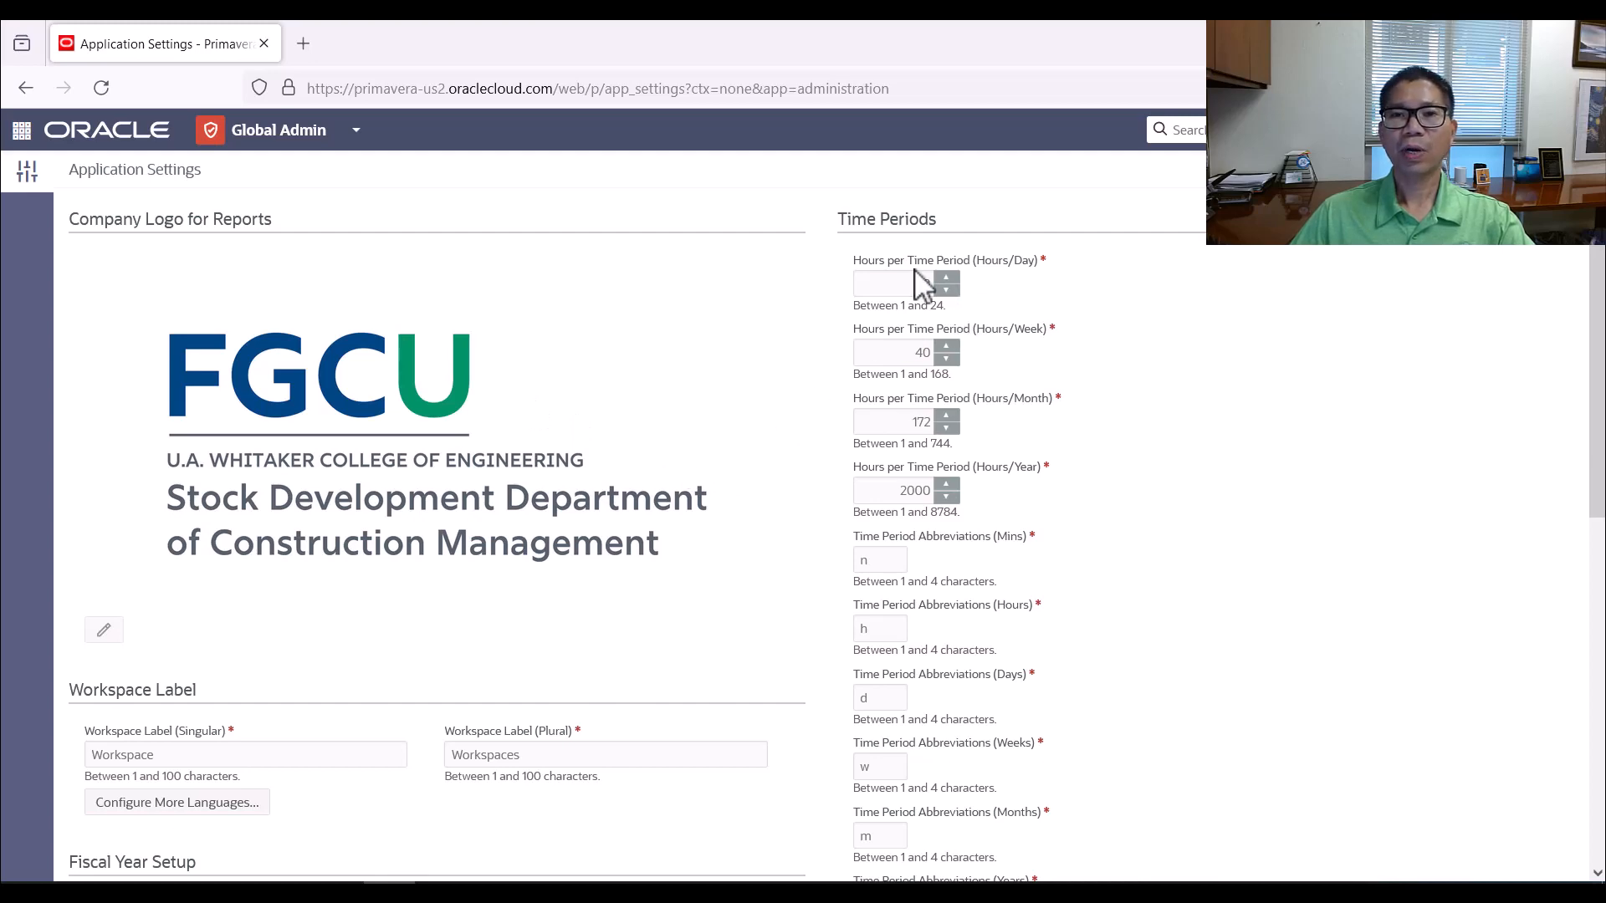
pyautogui.scroll(-5, 757, 435)
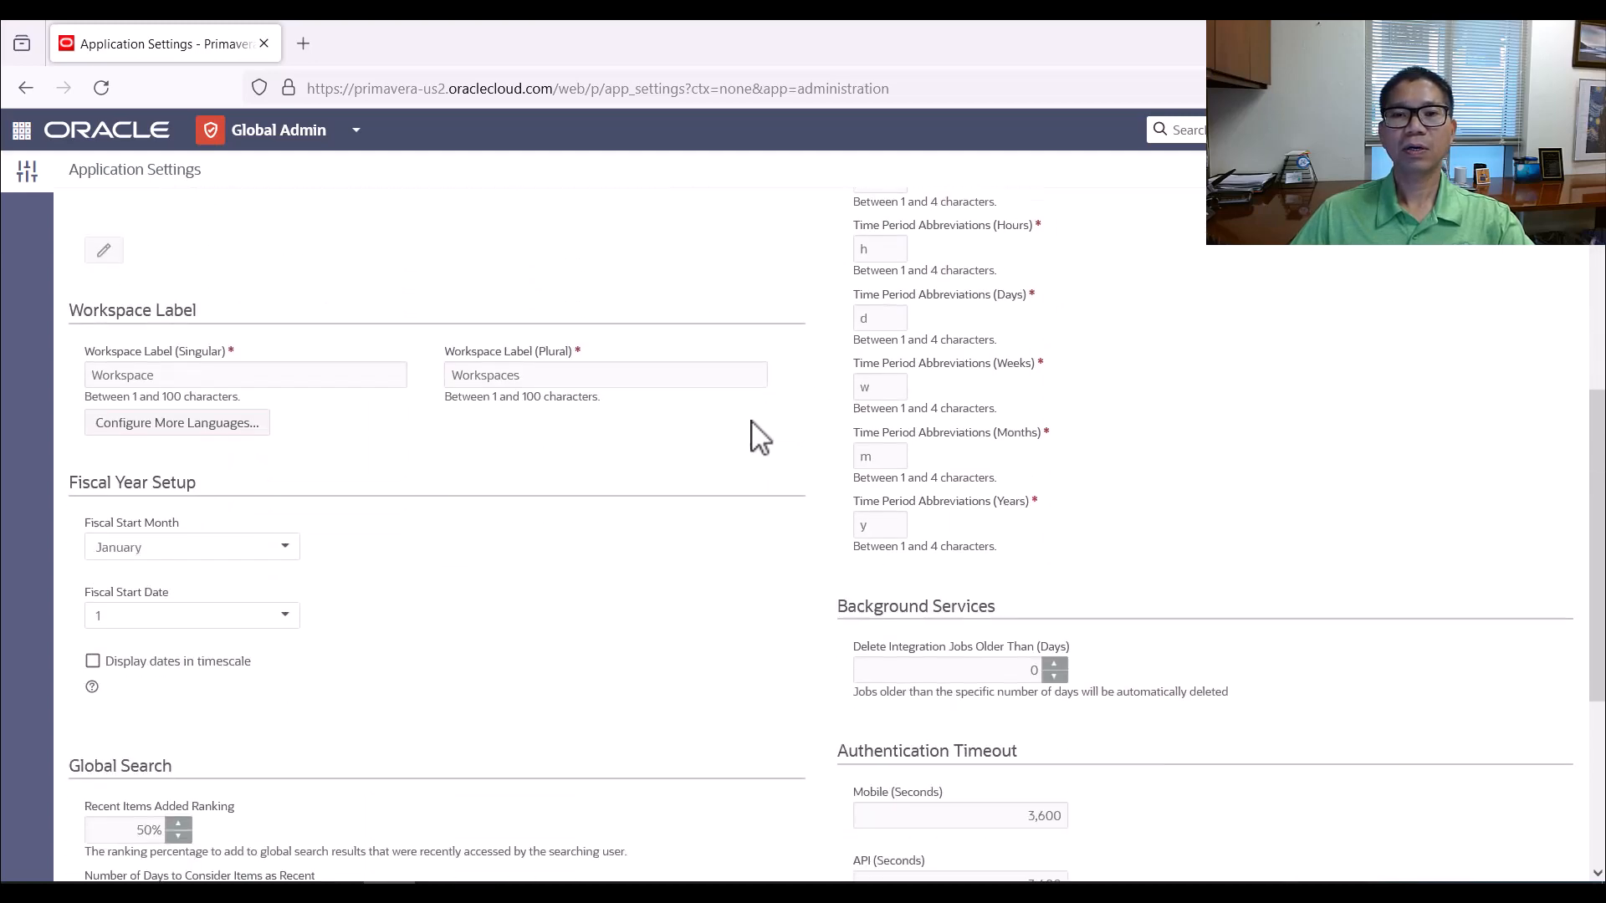
pyautogui.scroll(-3, 757, 435)
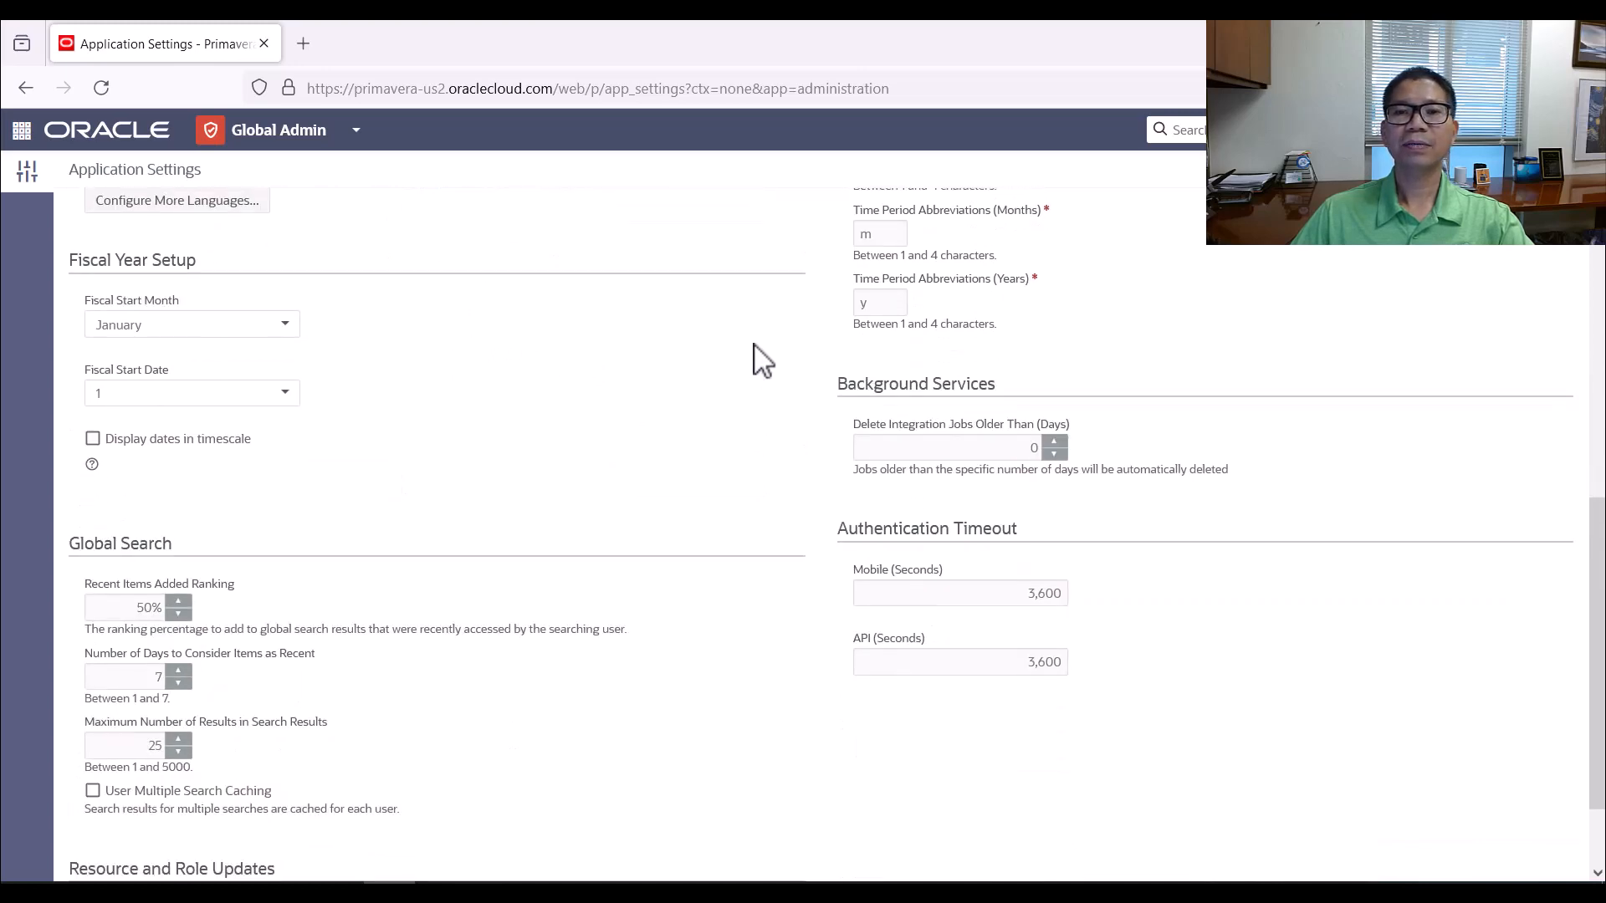
pyautogui.scroll(8, 753, 361)
# Open the full list of projects to examine it, and close it again
pyautogui.click(357, 134)
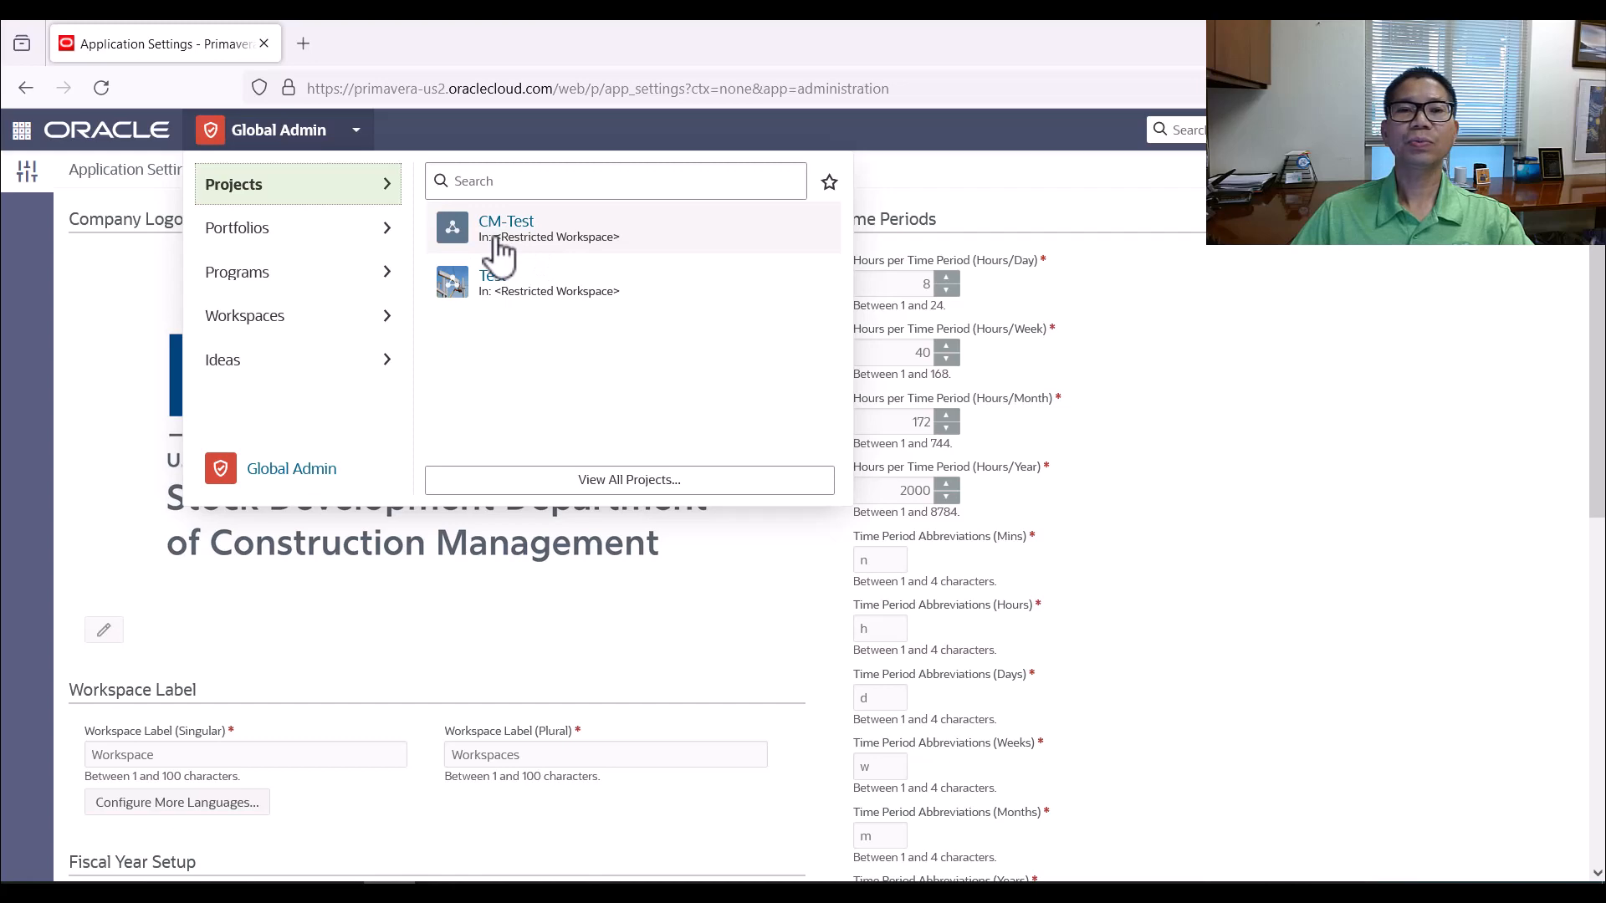
pyautogui.click(636, 480)
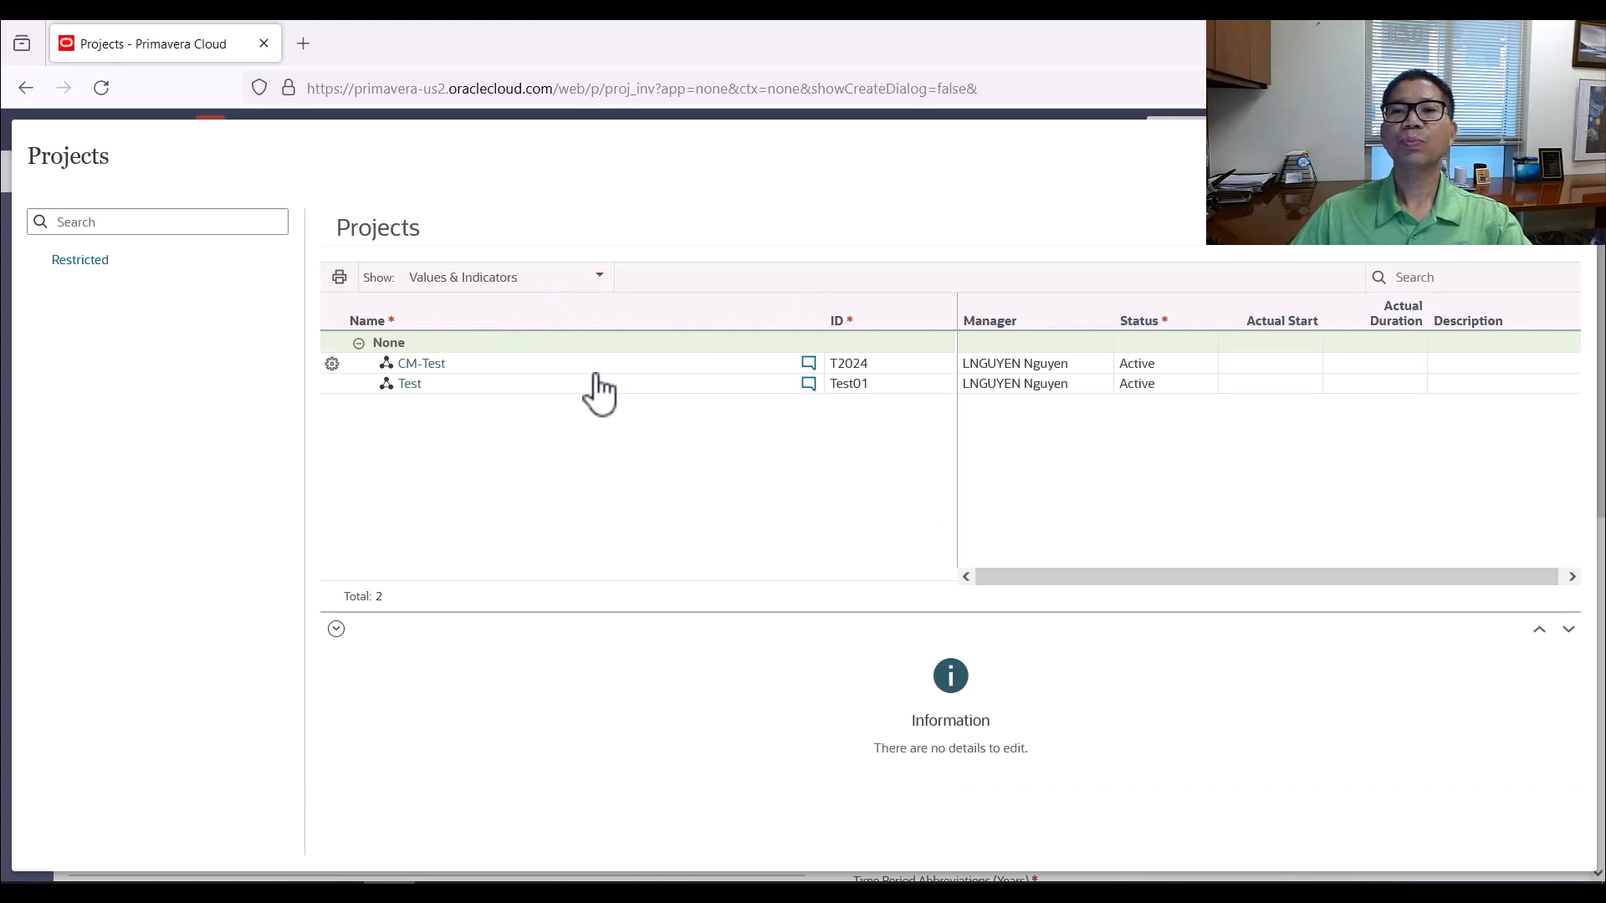
pyautogui.click(1562, 157)
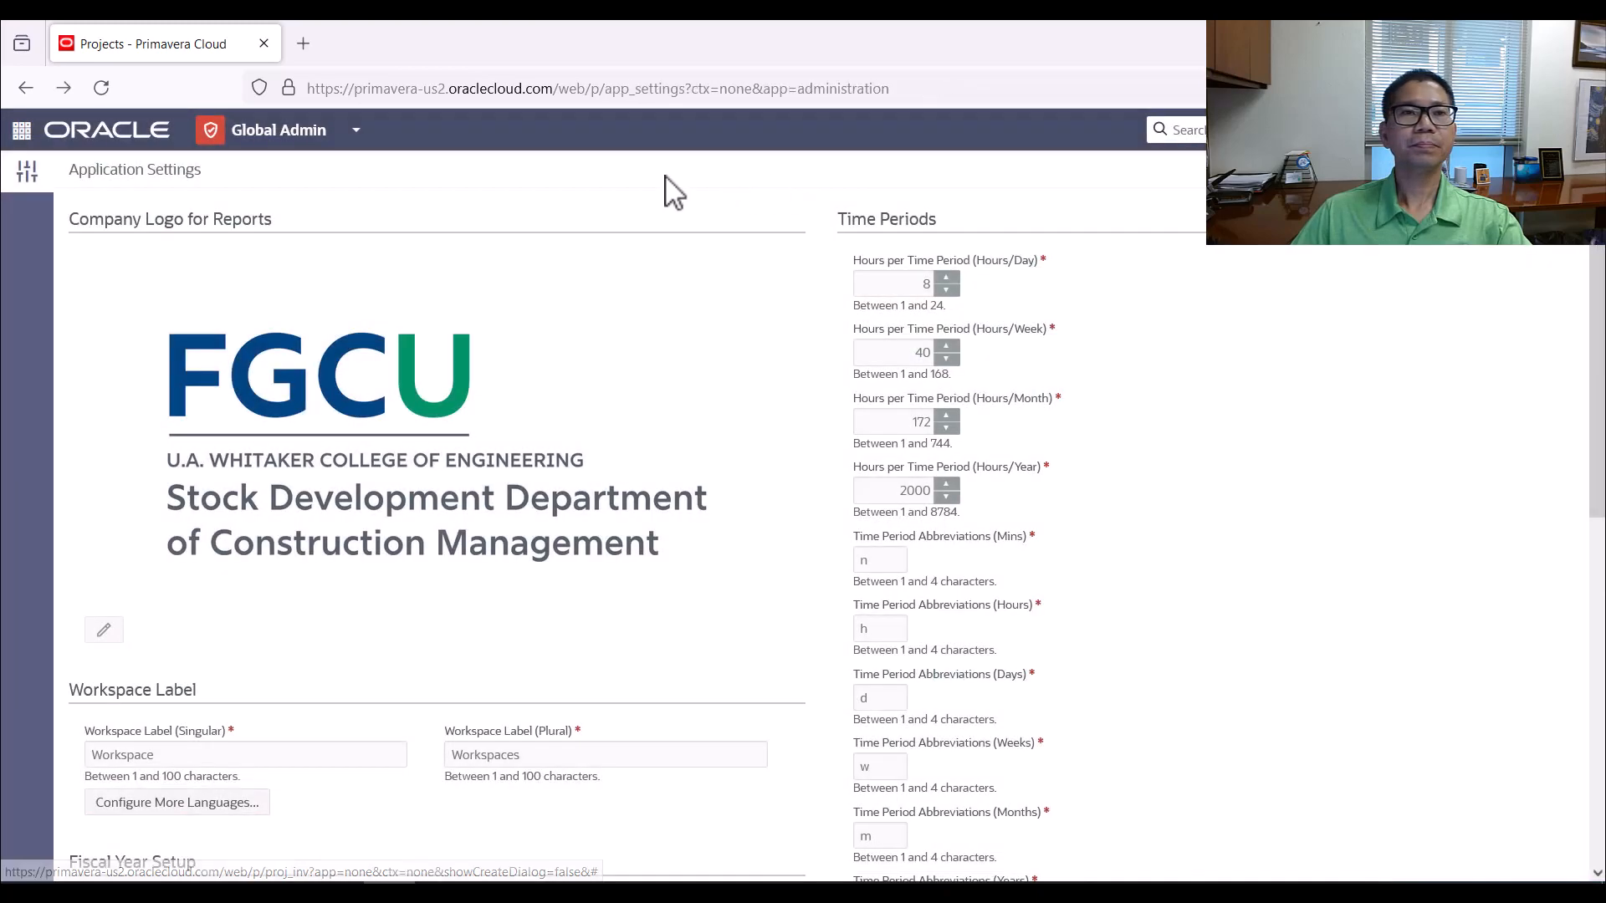
# Look through the available portfolios and programs
pyautogui.click(350, 134)
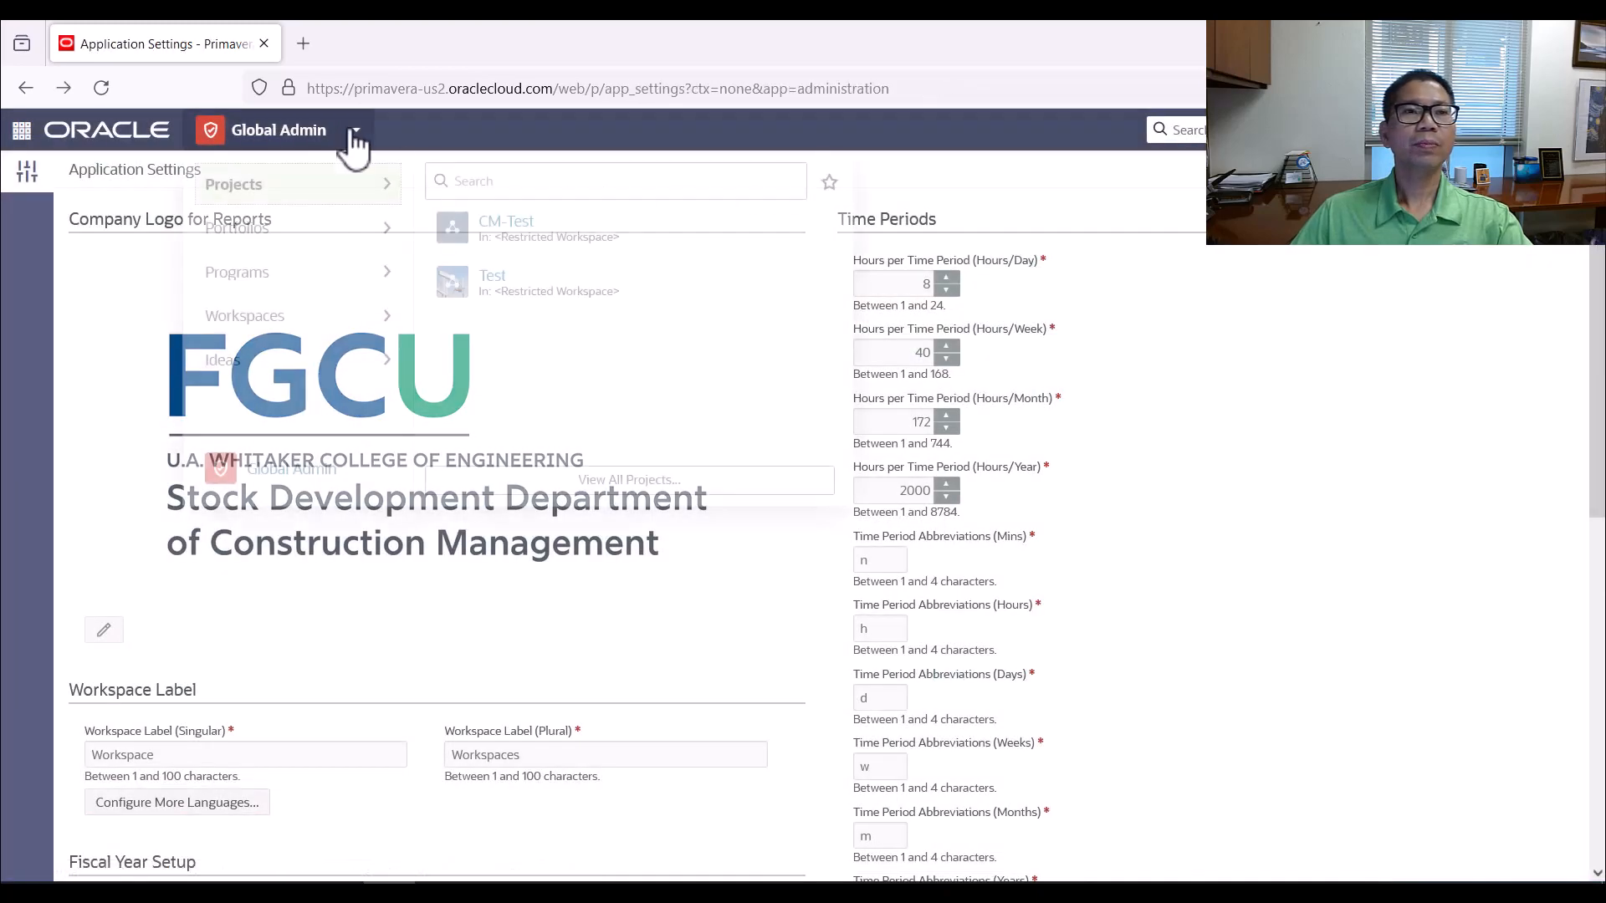
pyautogui.click(277, 243)
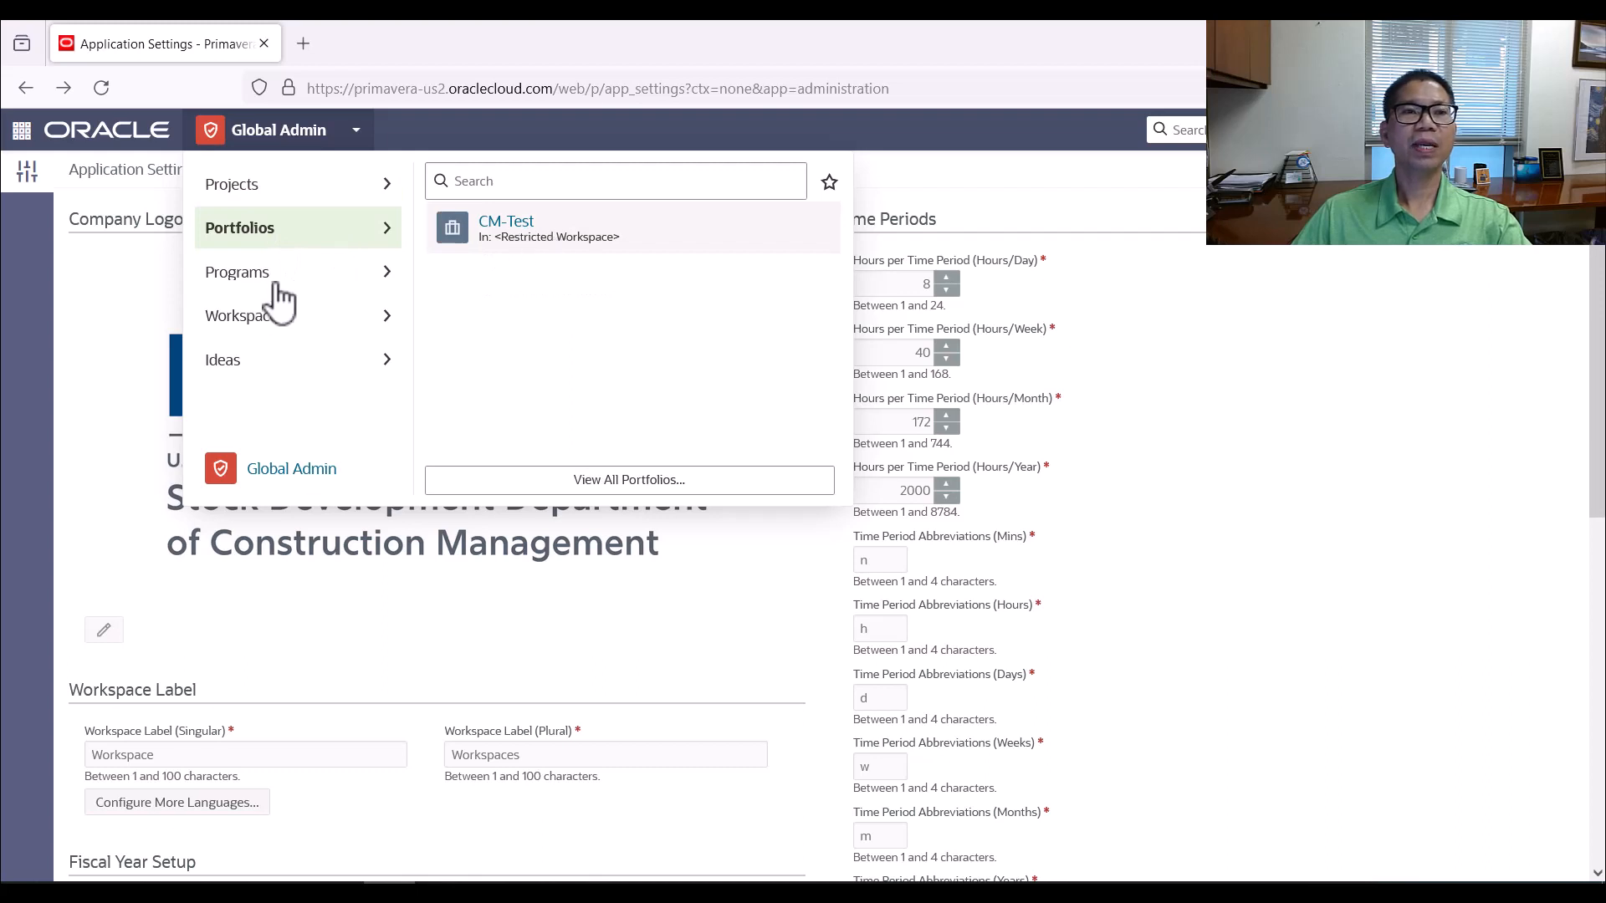
pyautogui.click(290, 281)
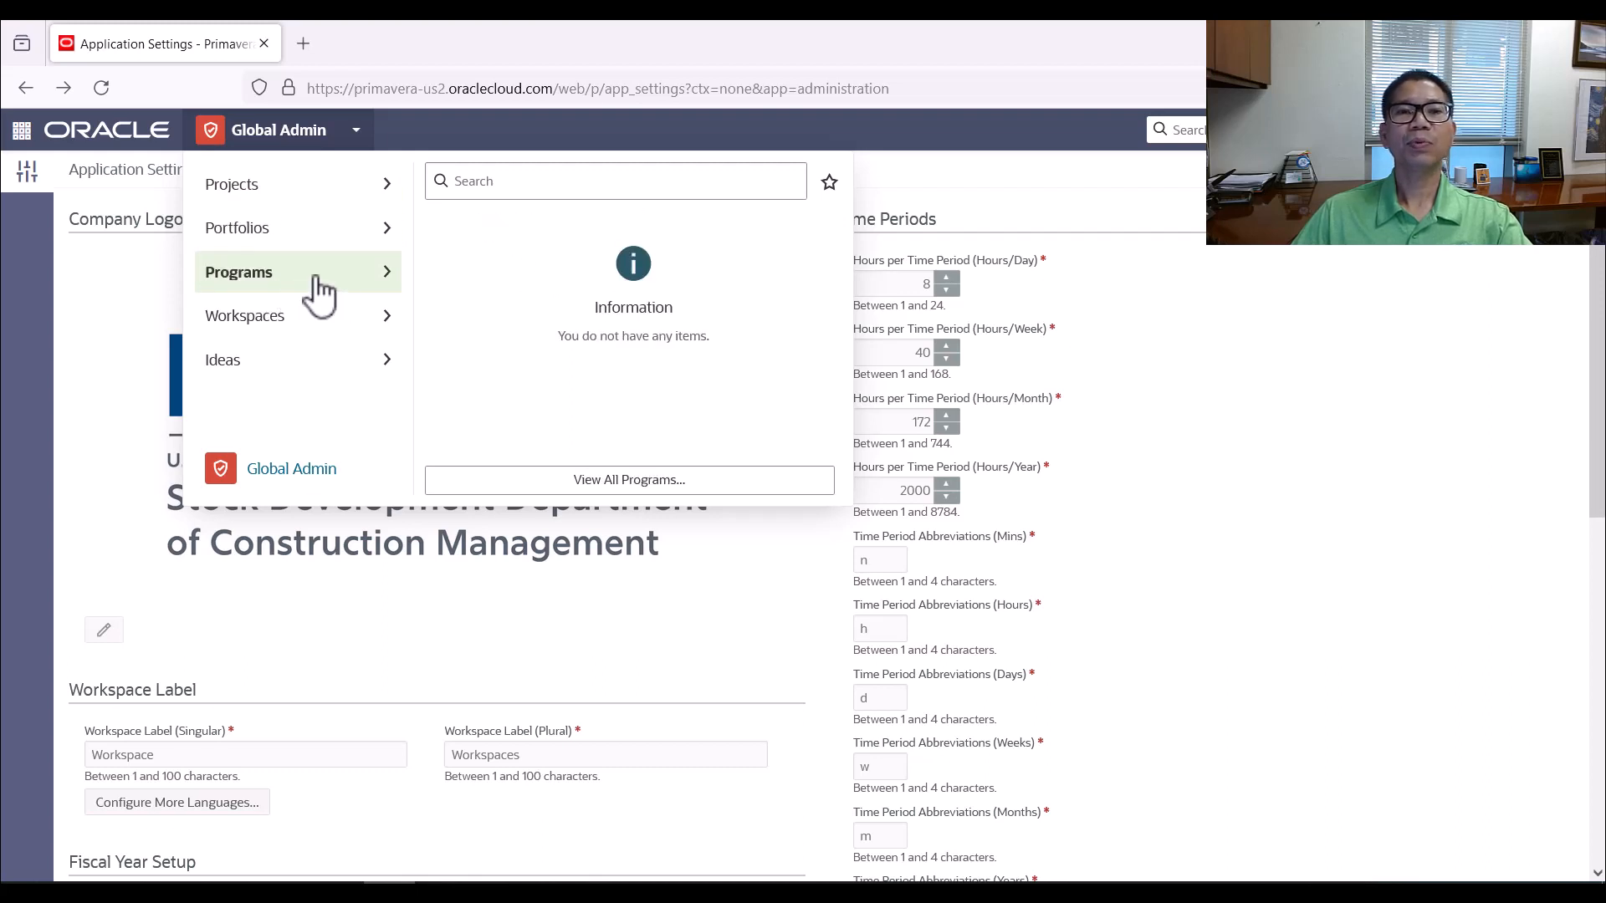
# Open the CM-Test project's home page from the list of projects
pyautogui.click(362, 136)
pyautogui.click(360, 134)
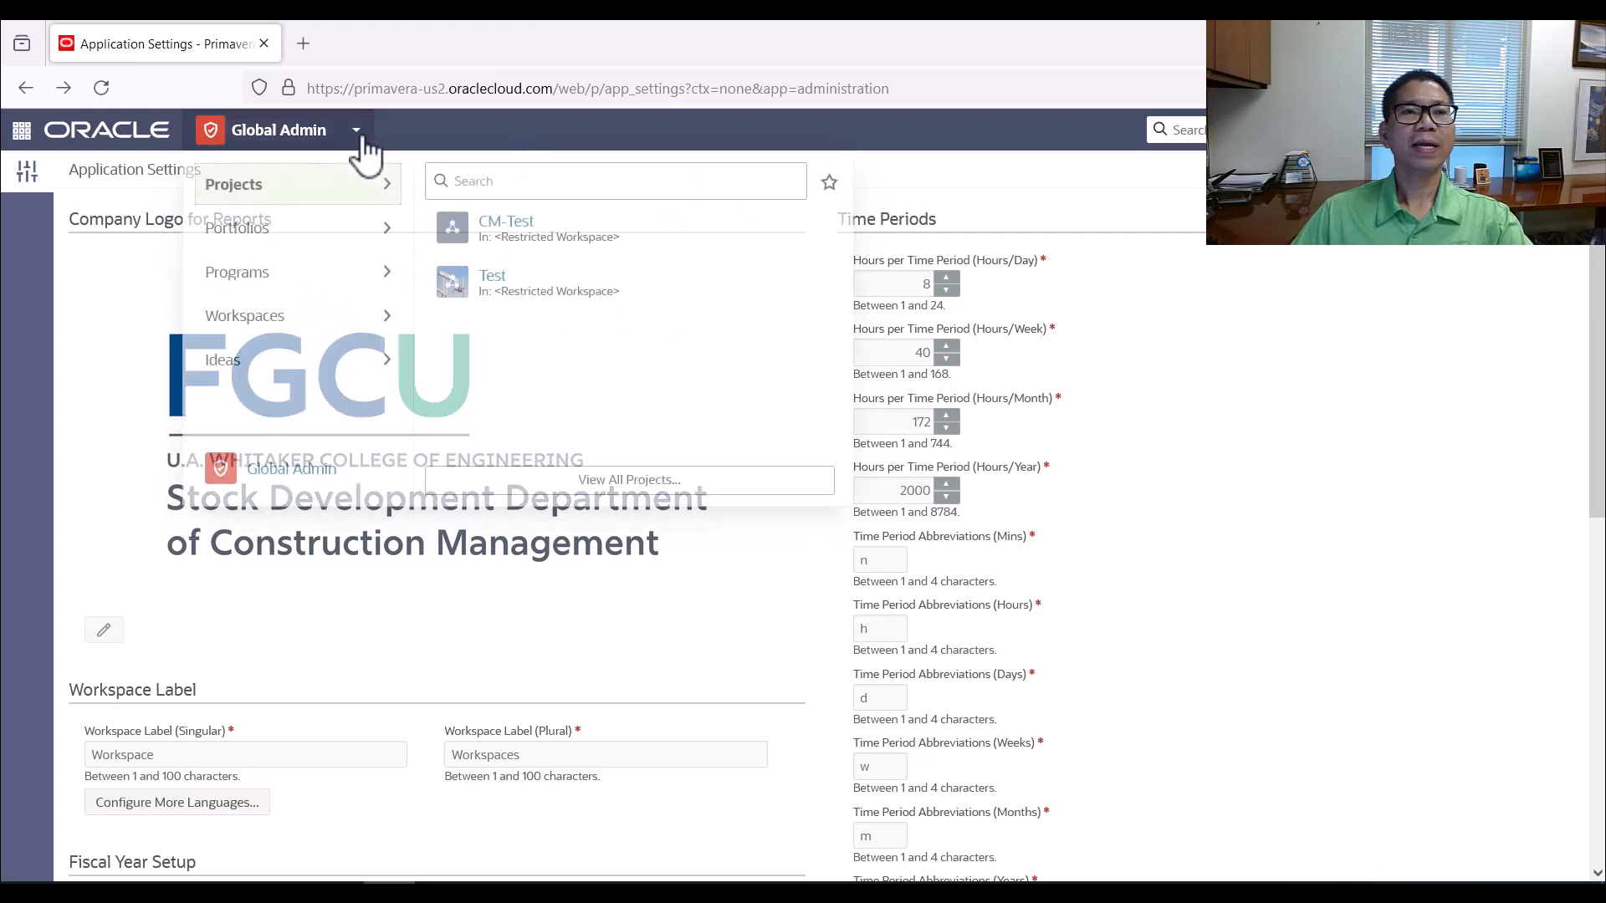
pyautogui.click(497, 231)
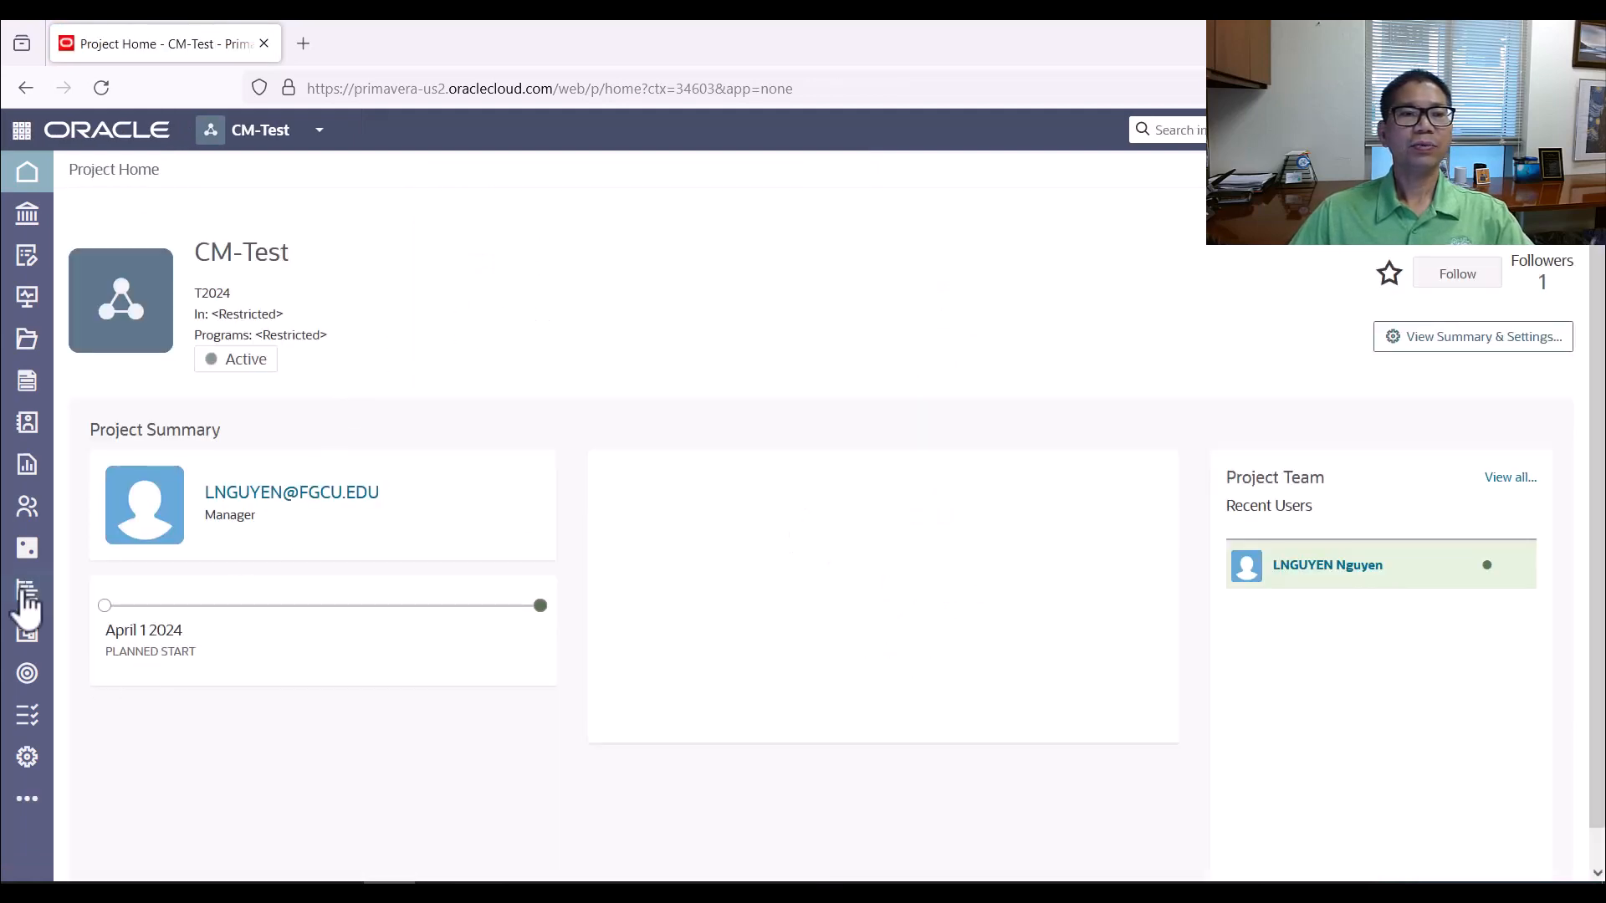
# Open the work breakdown structure page of the CM-Test project's schedule
pyautogui.moveTo(26, 609)
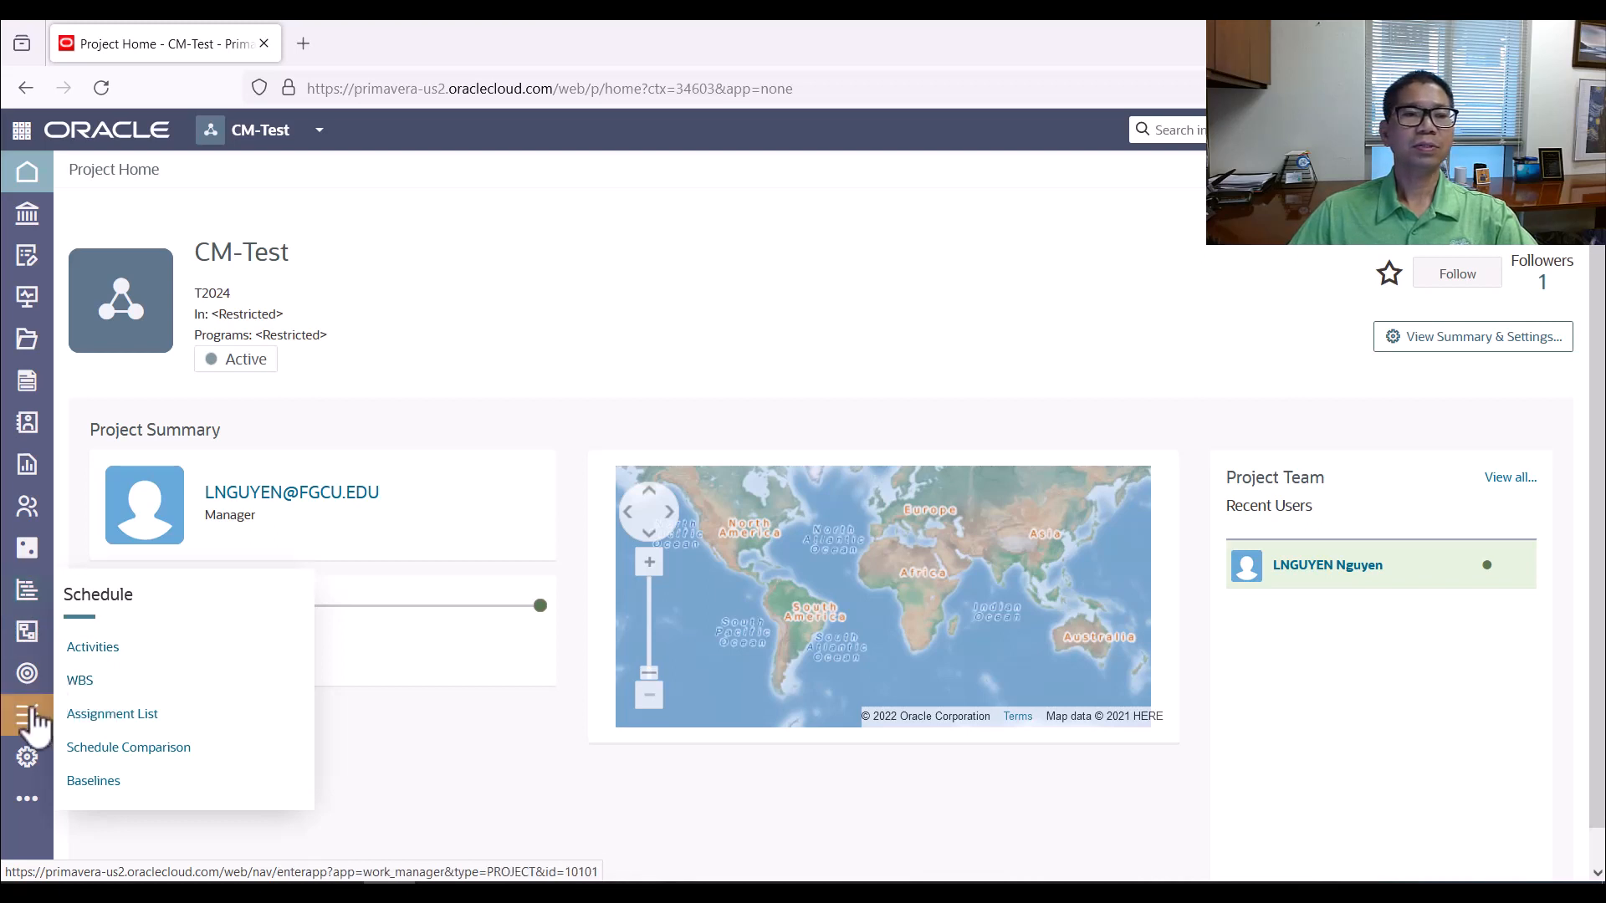
pyautogui.moveTo(33, 699)
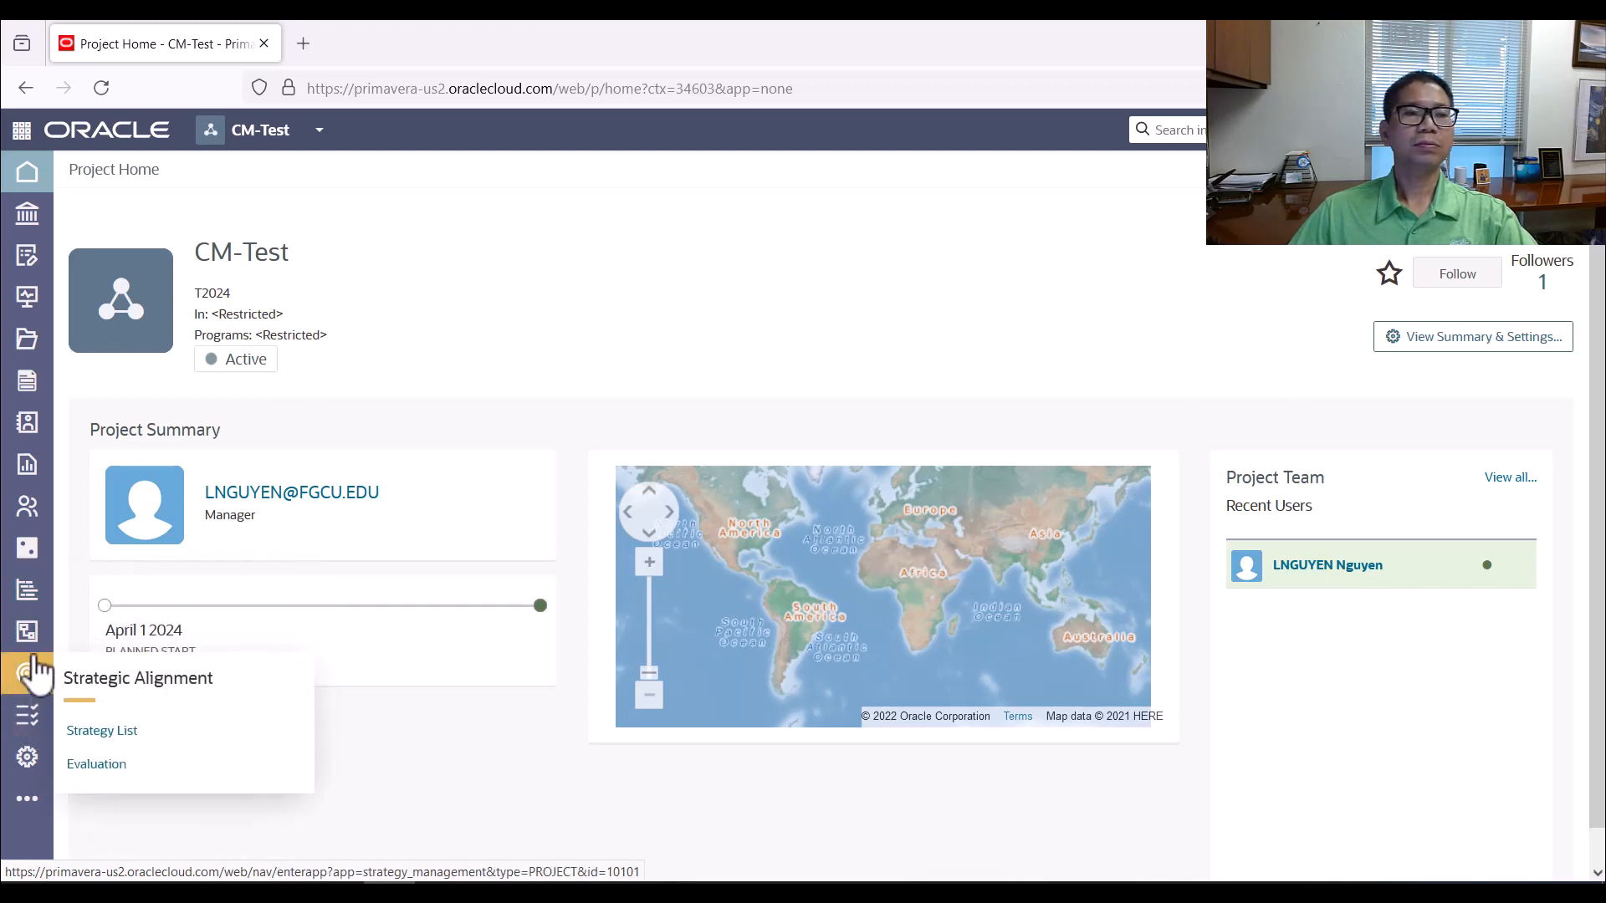
pyautogui.moveTo(33, 651)
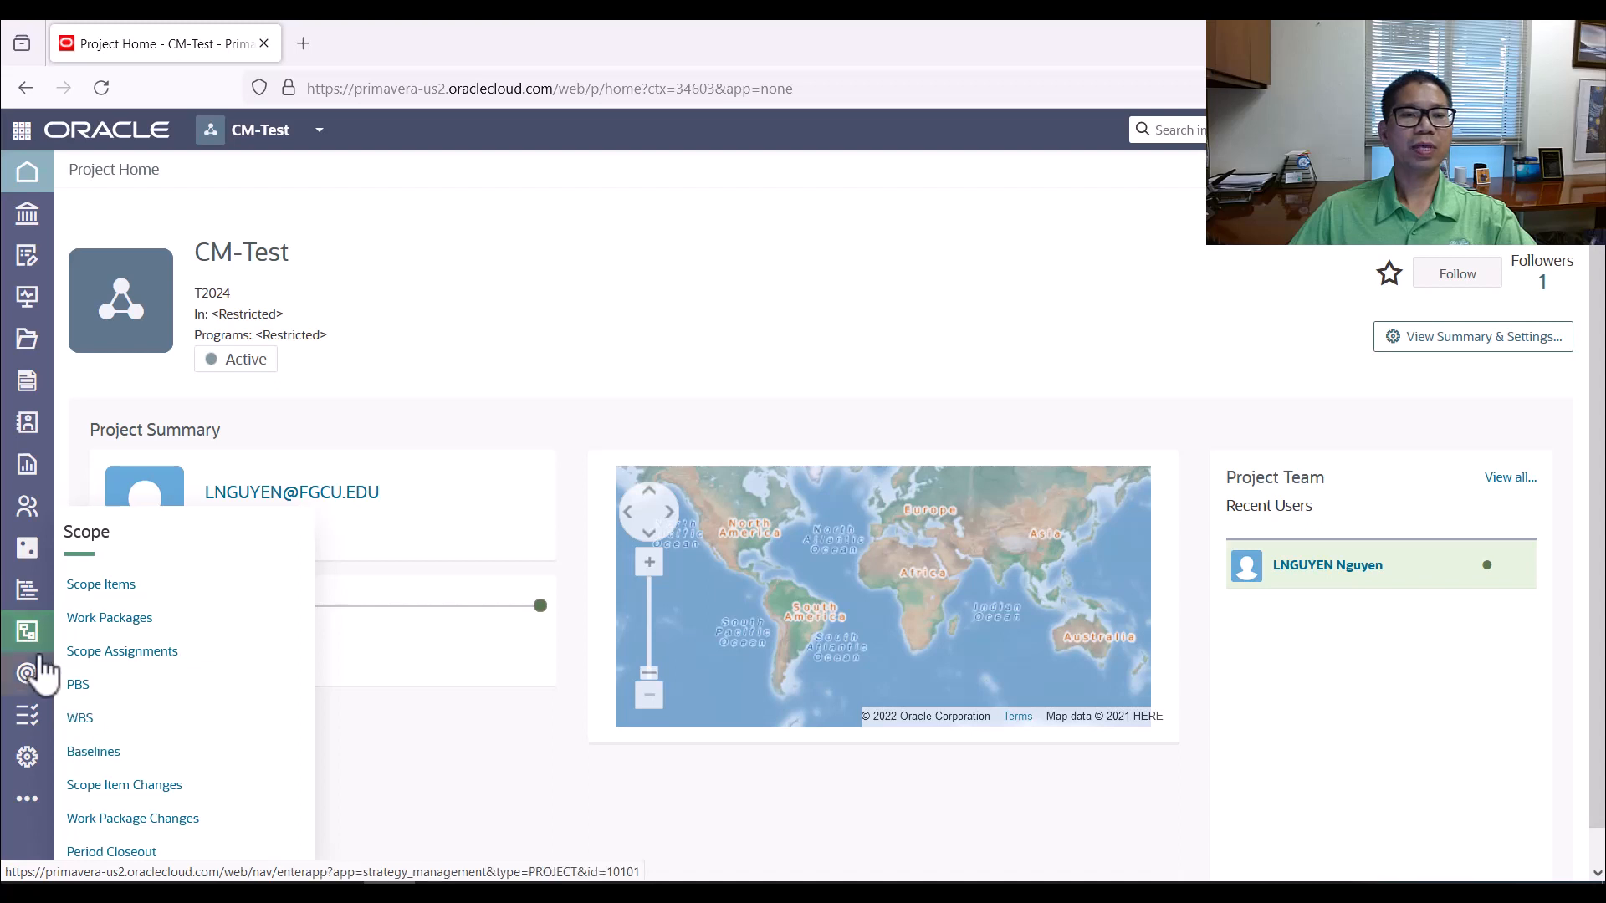
pyautogui.moveTo(30, 599)
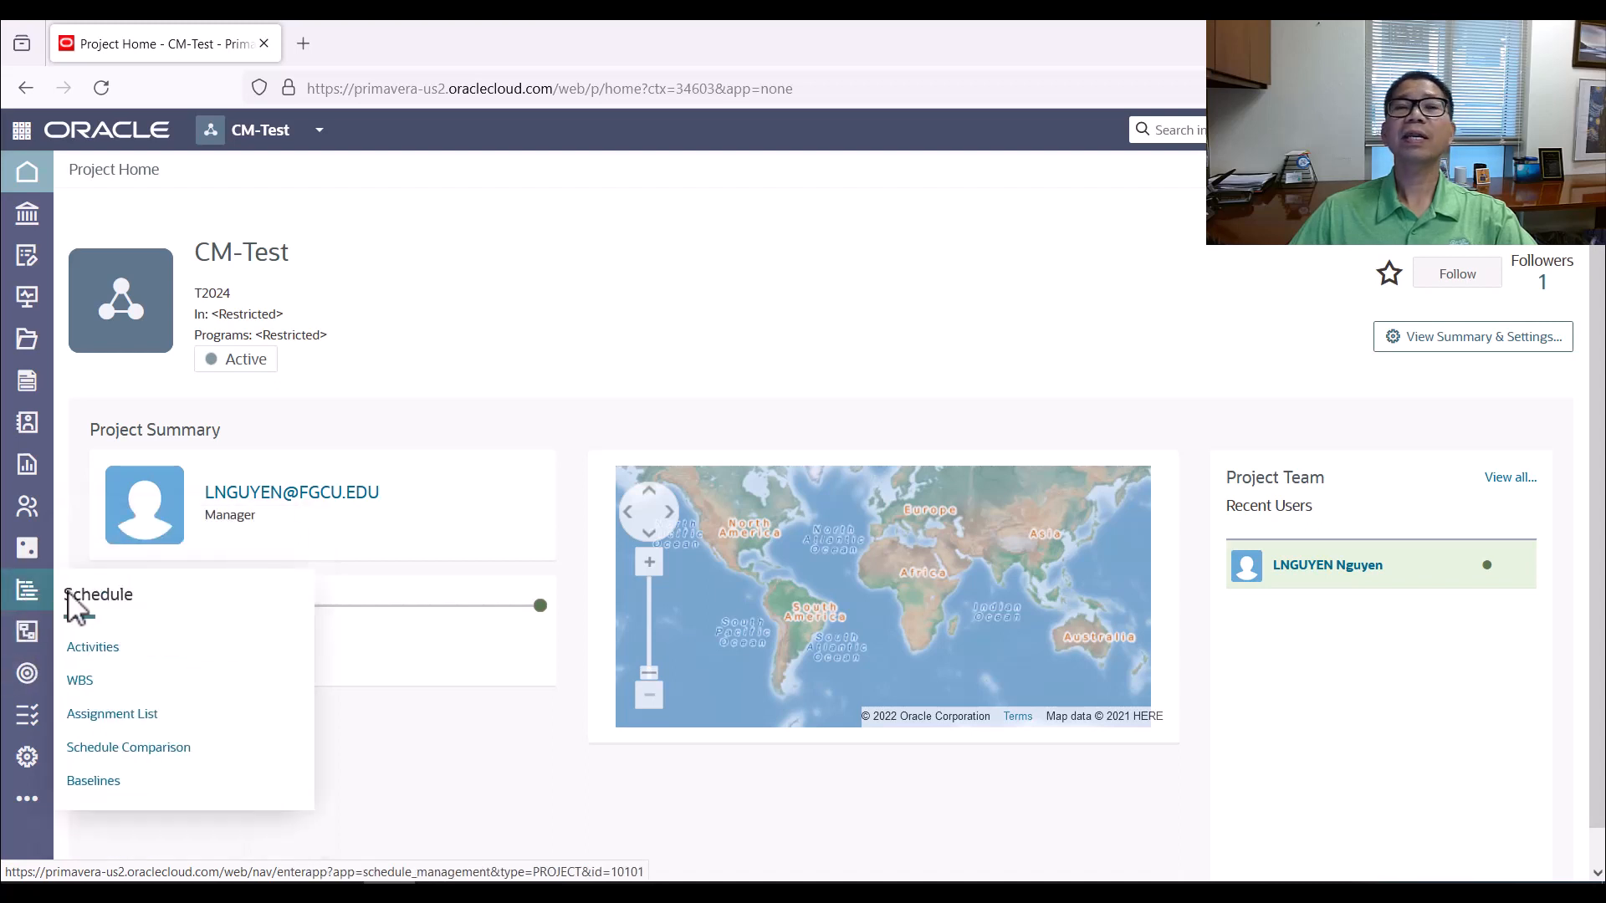
pyautogui.click(87, 684)
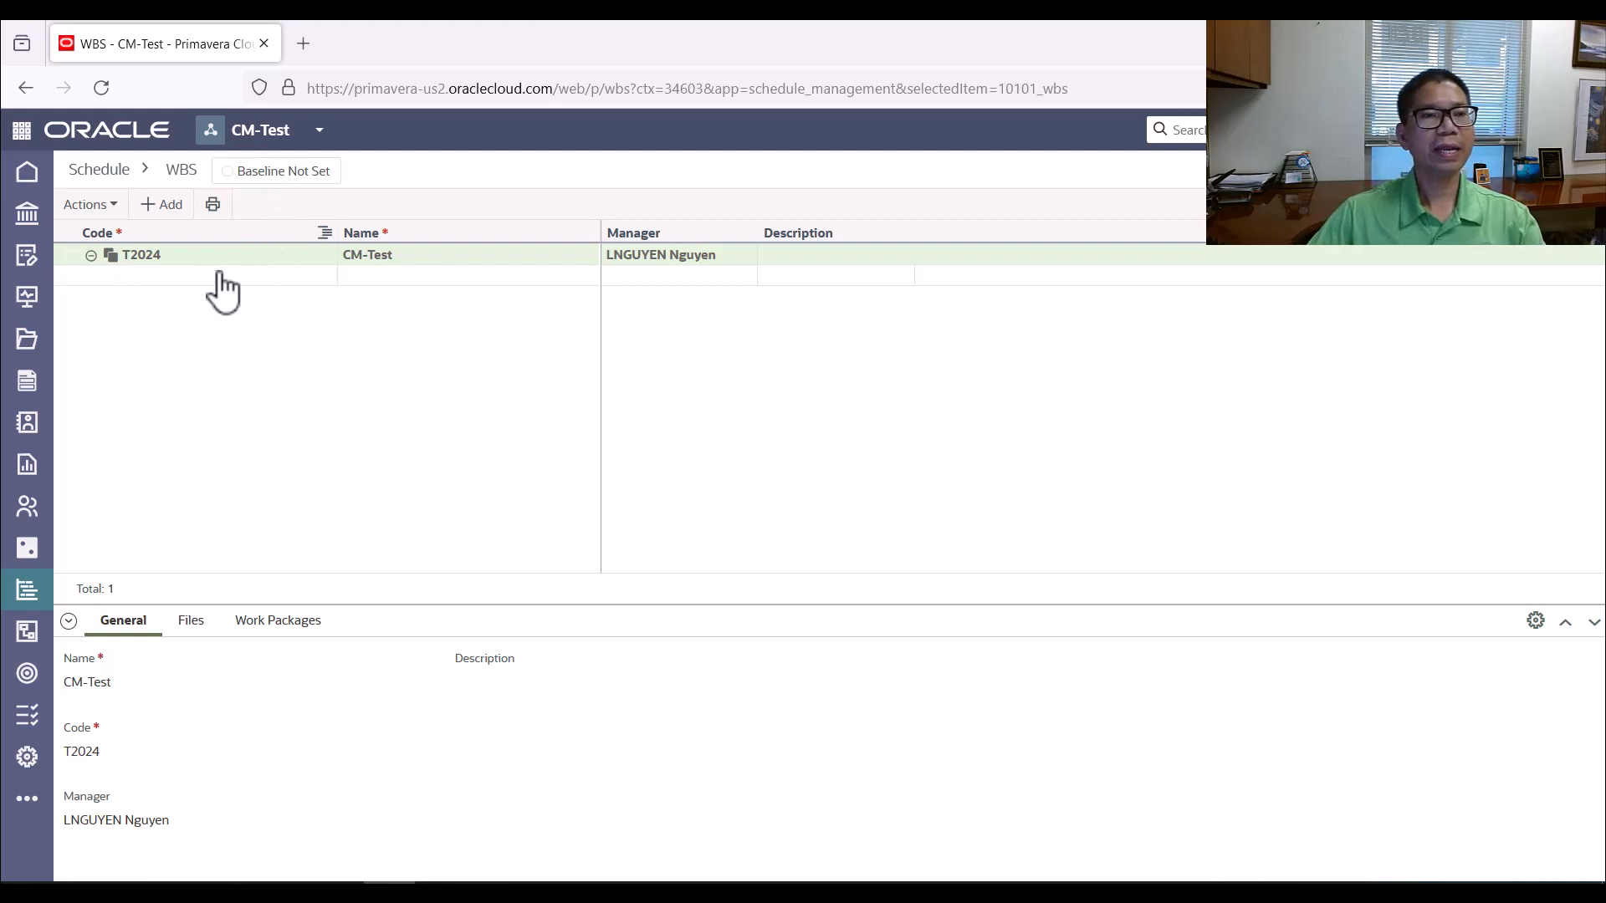
# Add a WBS element beneath the project and enter Earthwork as its code, consulting the activity table in the Worksheet_21_Primavera_Cloud Word document
pyautogui.click(155, 210)
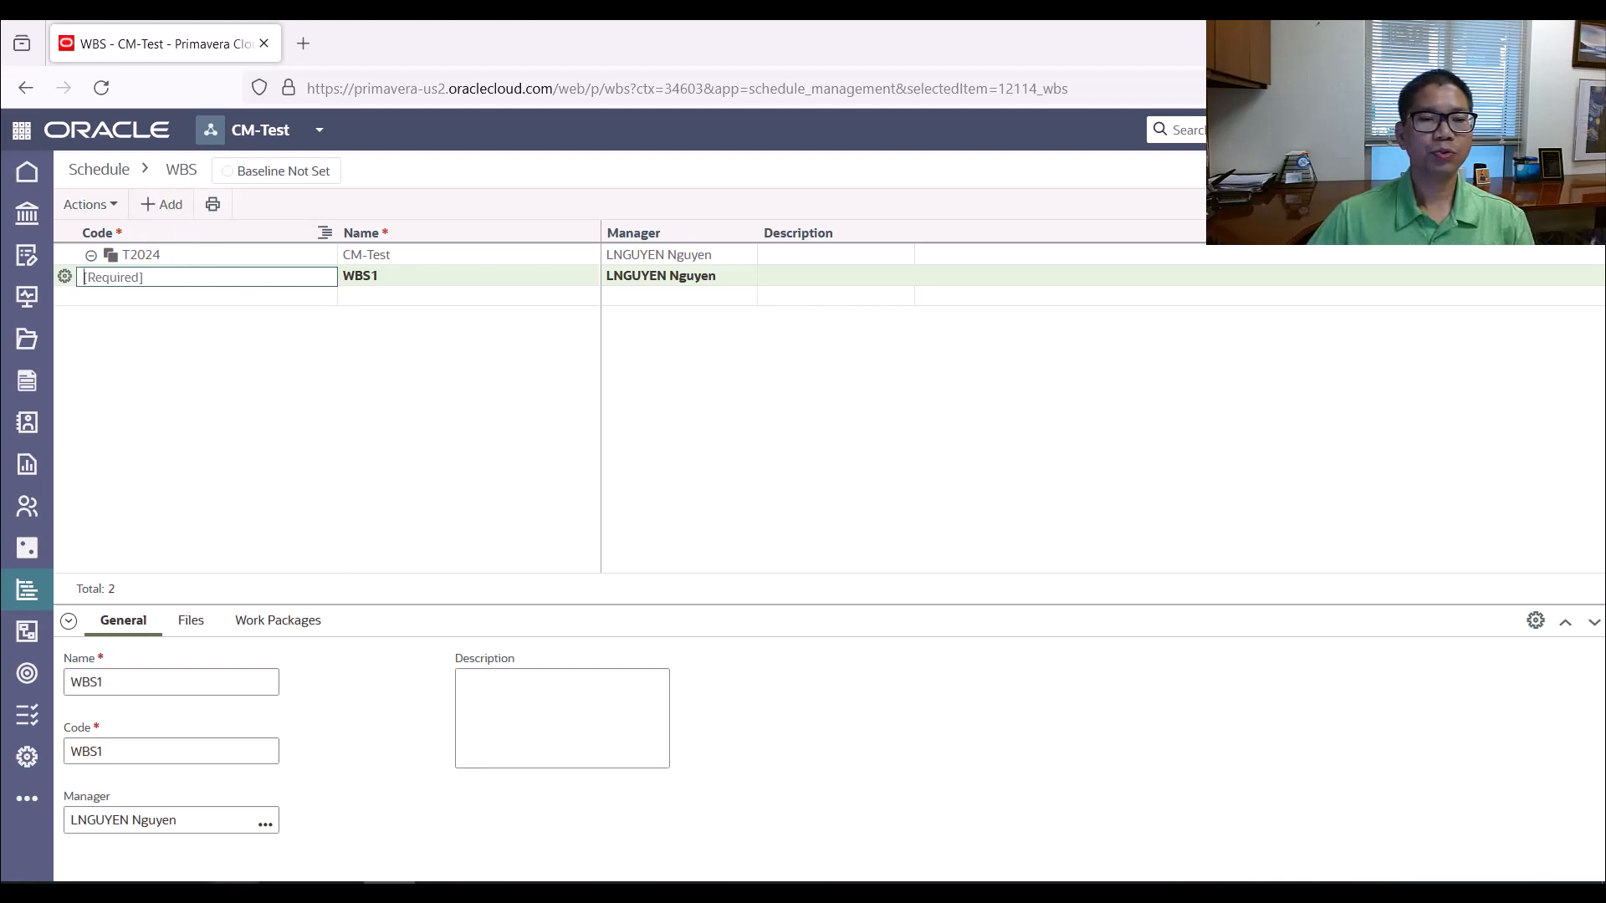
pyautogui.moveTo(419, 892)
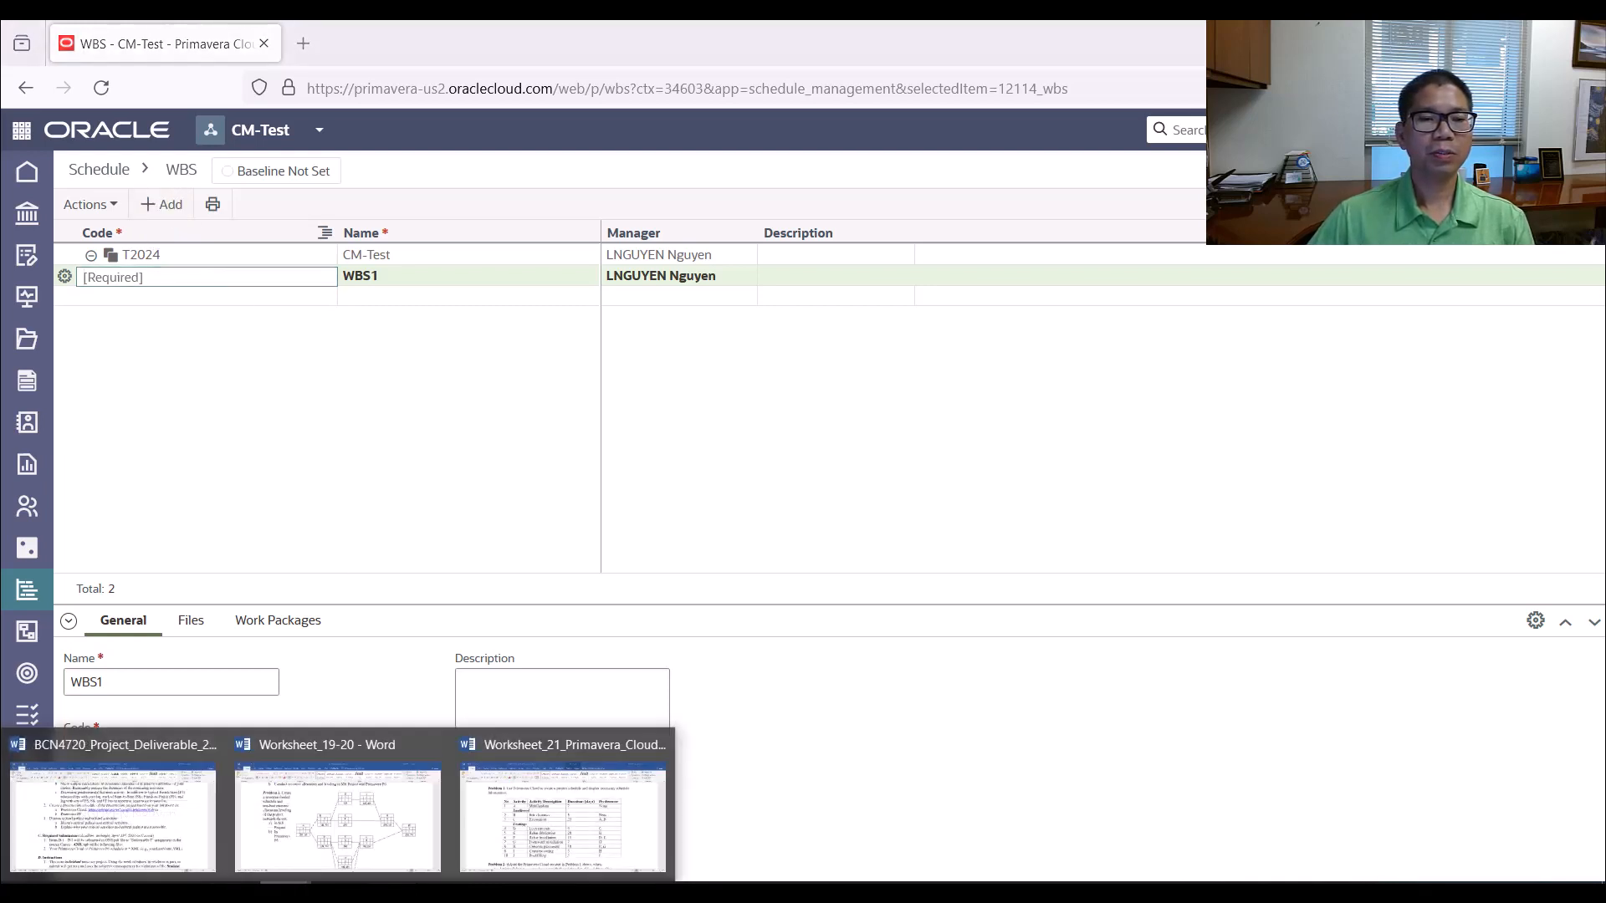
pyautogui.click(563, 820)
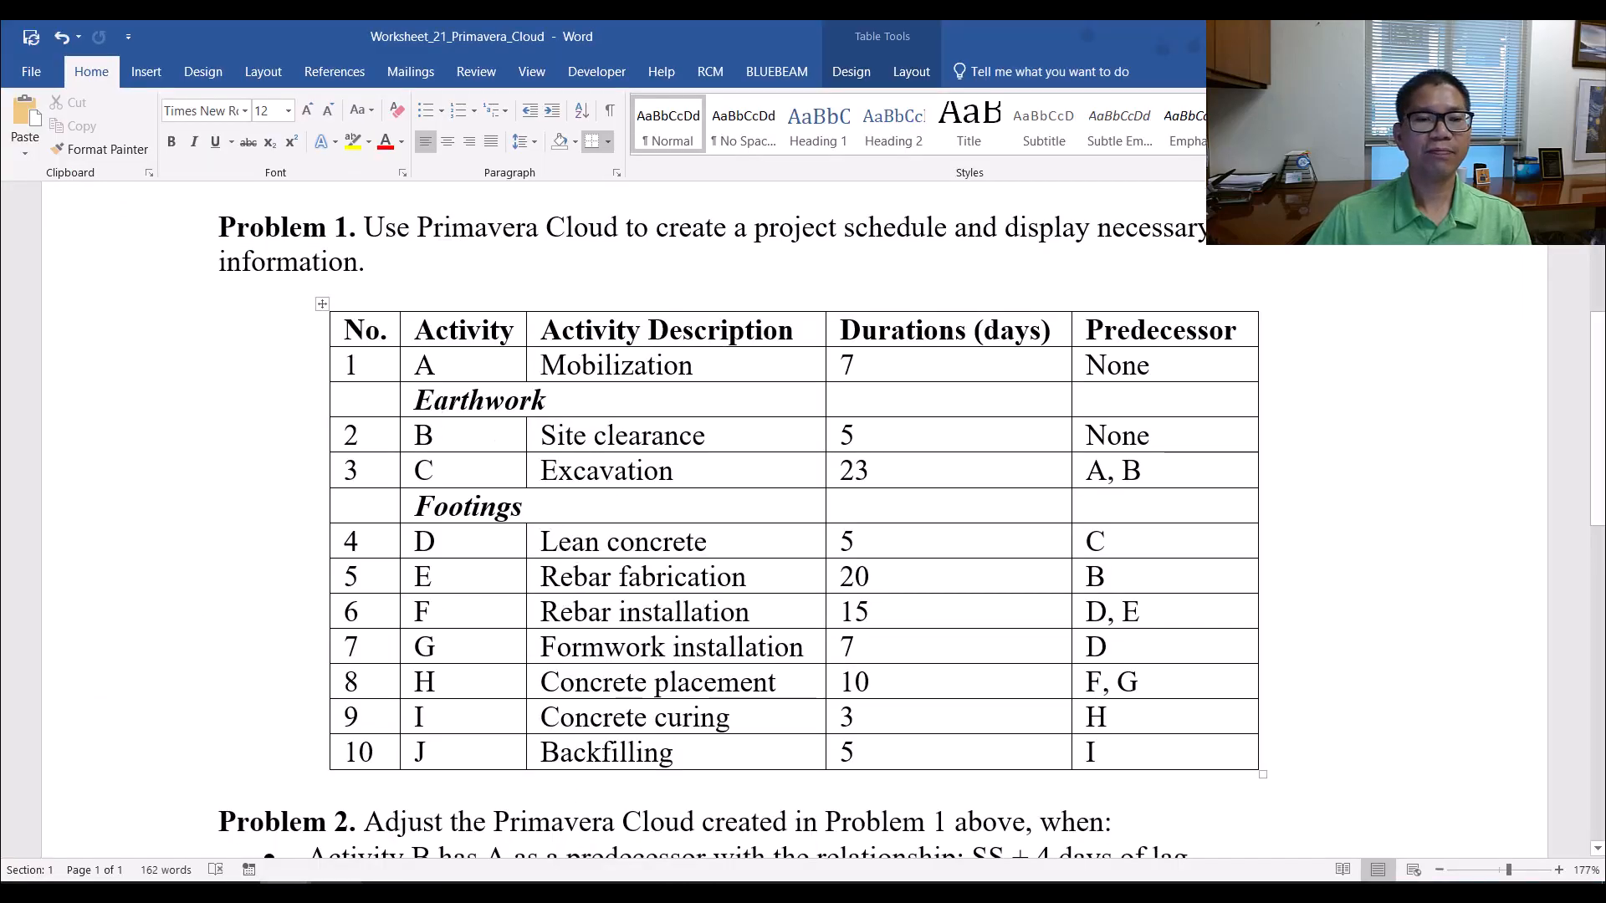
pyautogui.moveTo(285, 892)
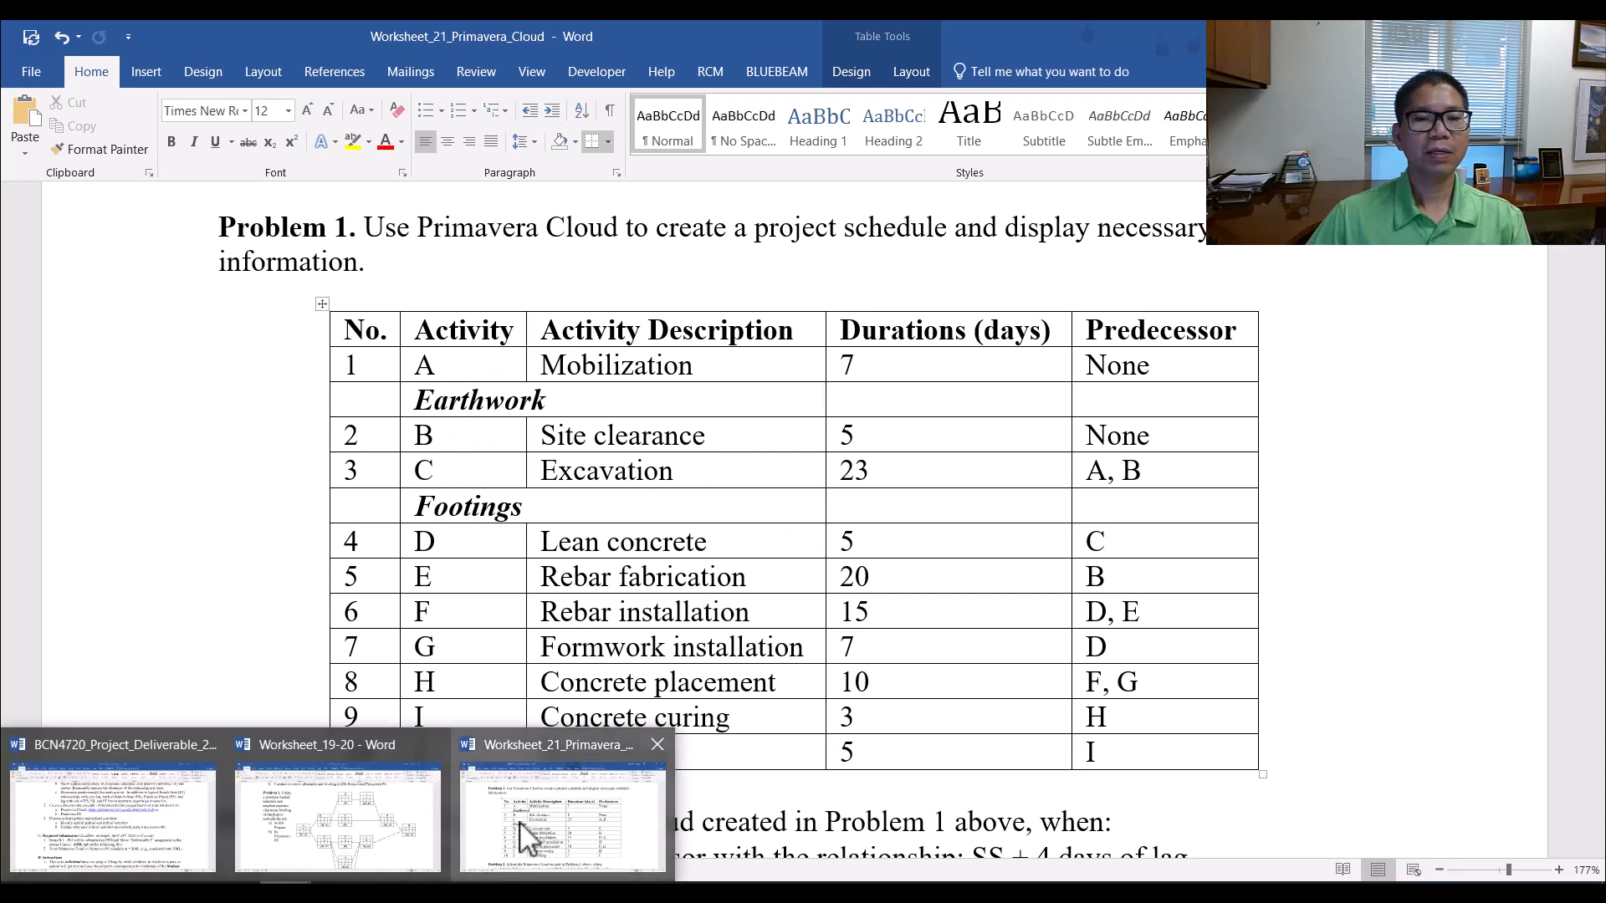
pyautogui.moveTo(388, 891)
pyautogui.click(386, 812)
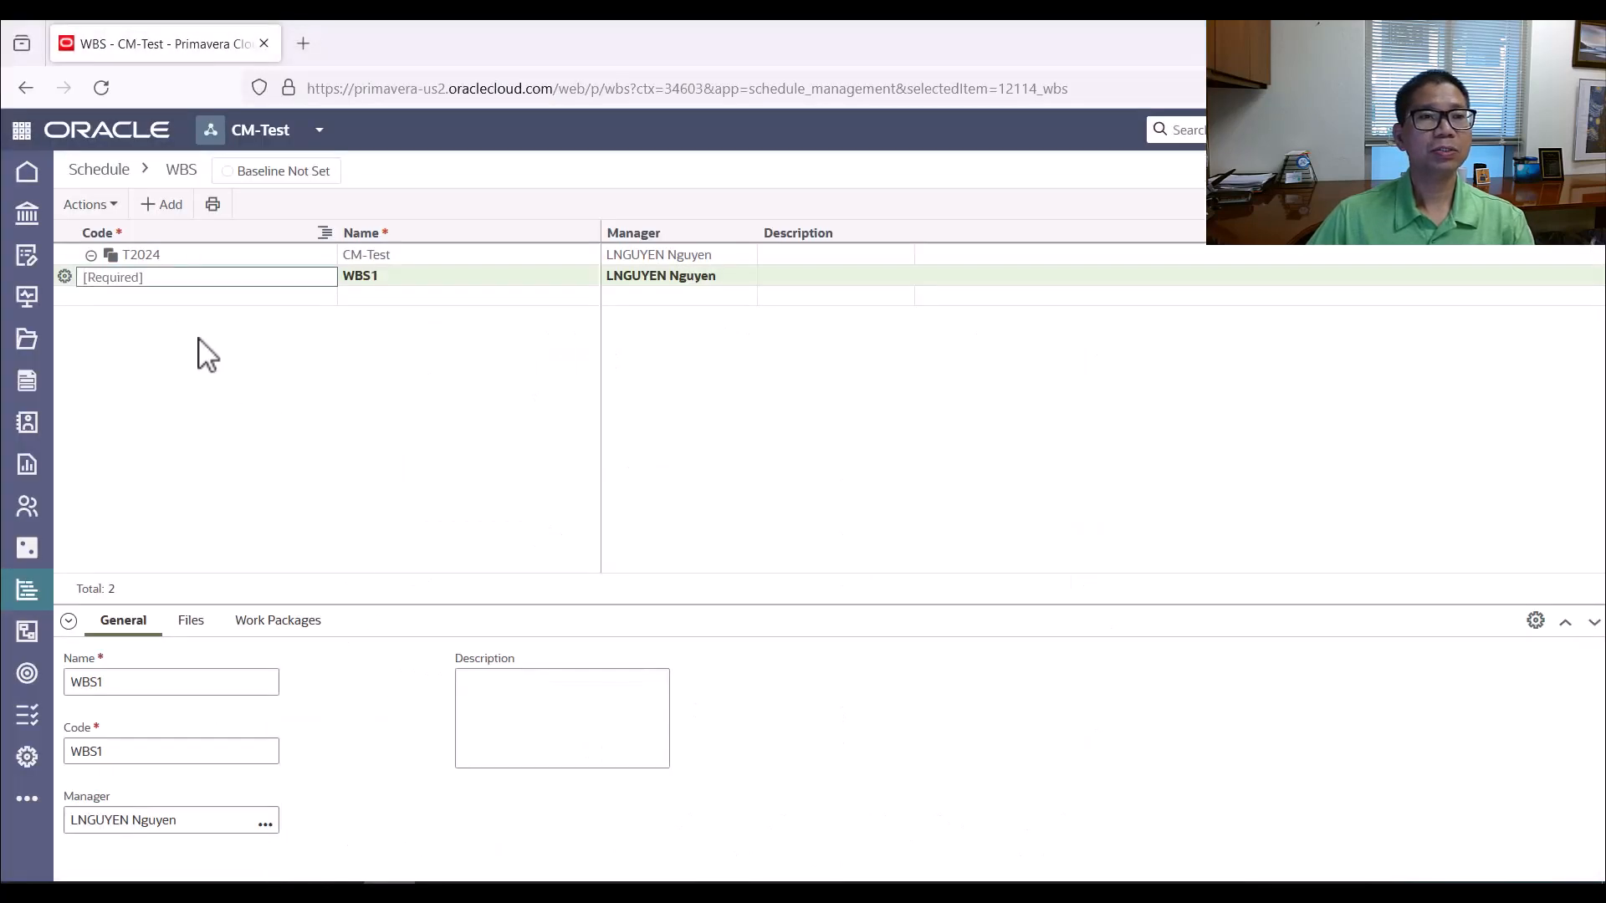
pyautogui.write('Ear')
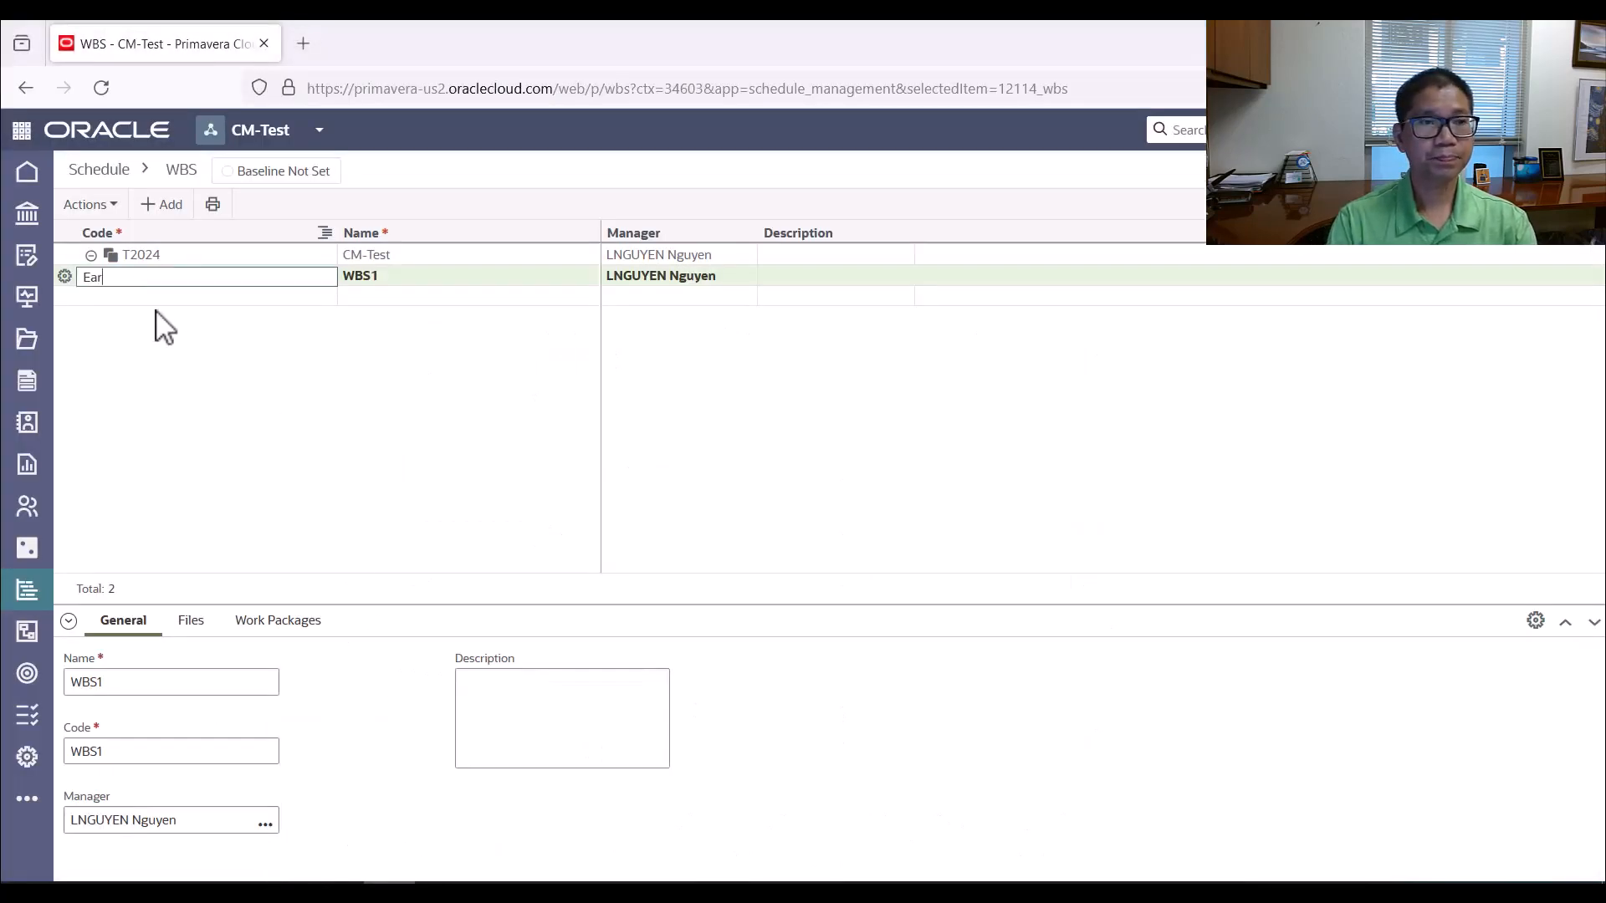
pyautogui.write('thwork')
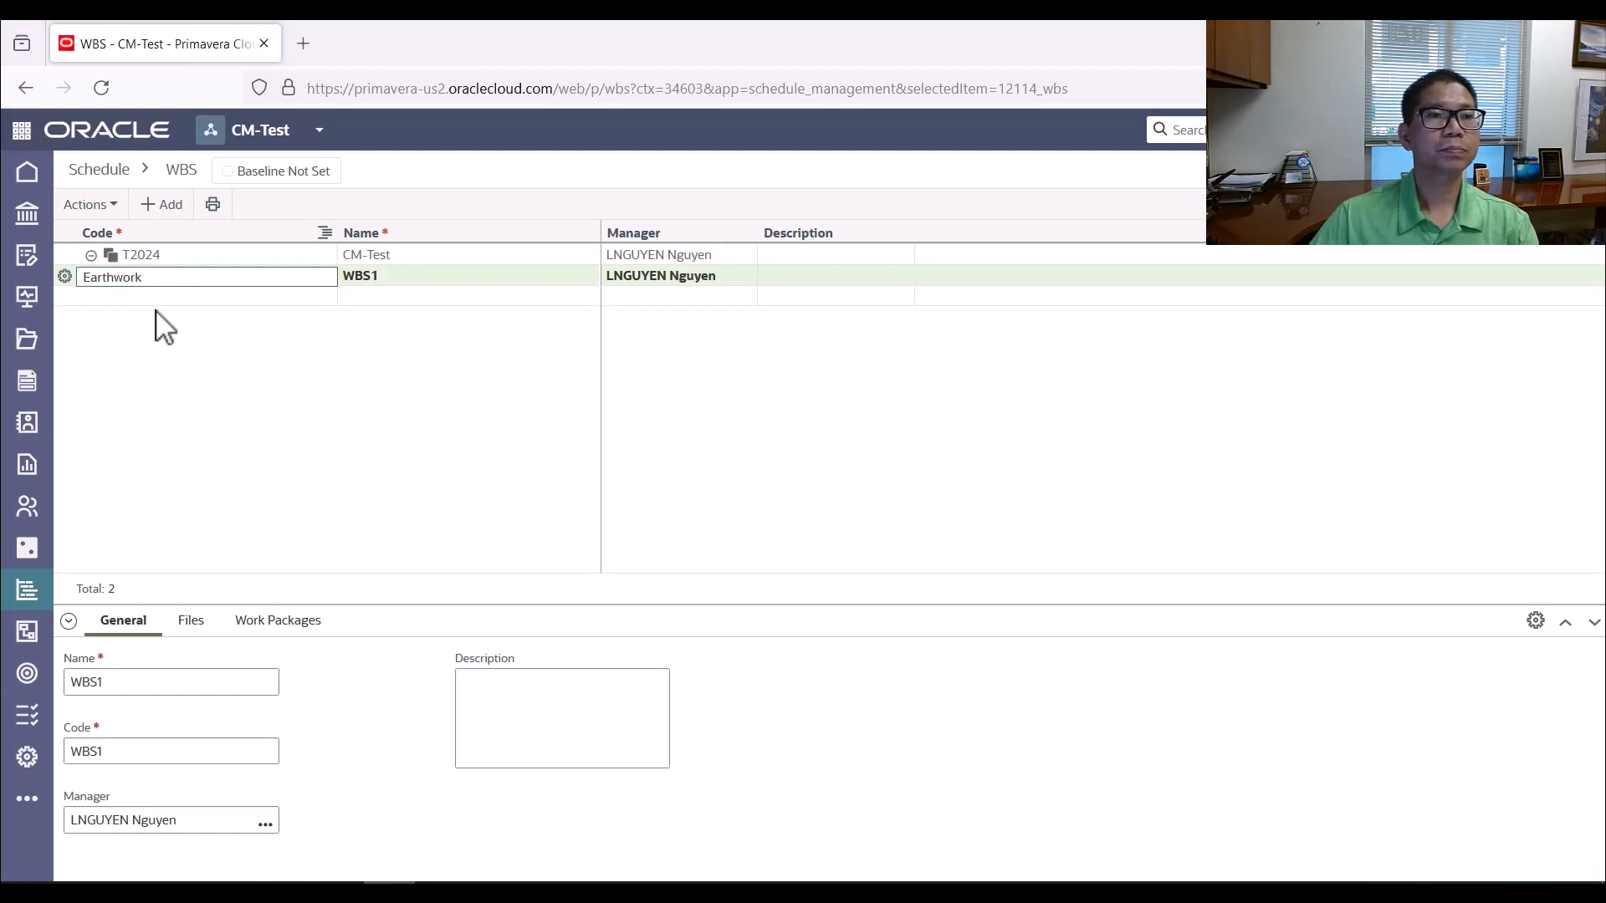
pyautogui.click(167, 299)
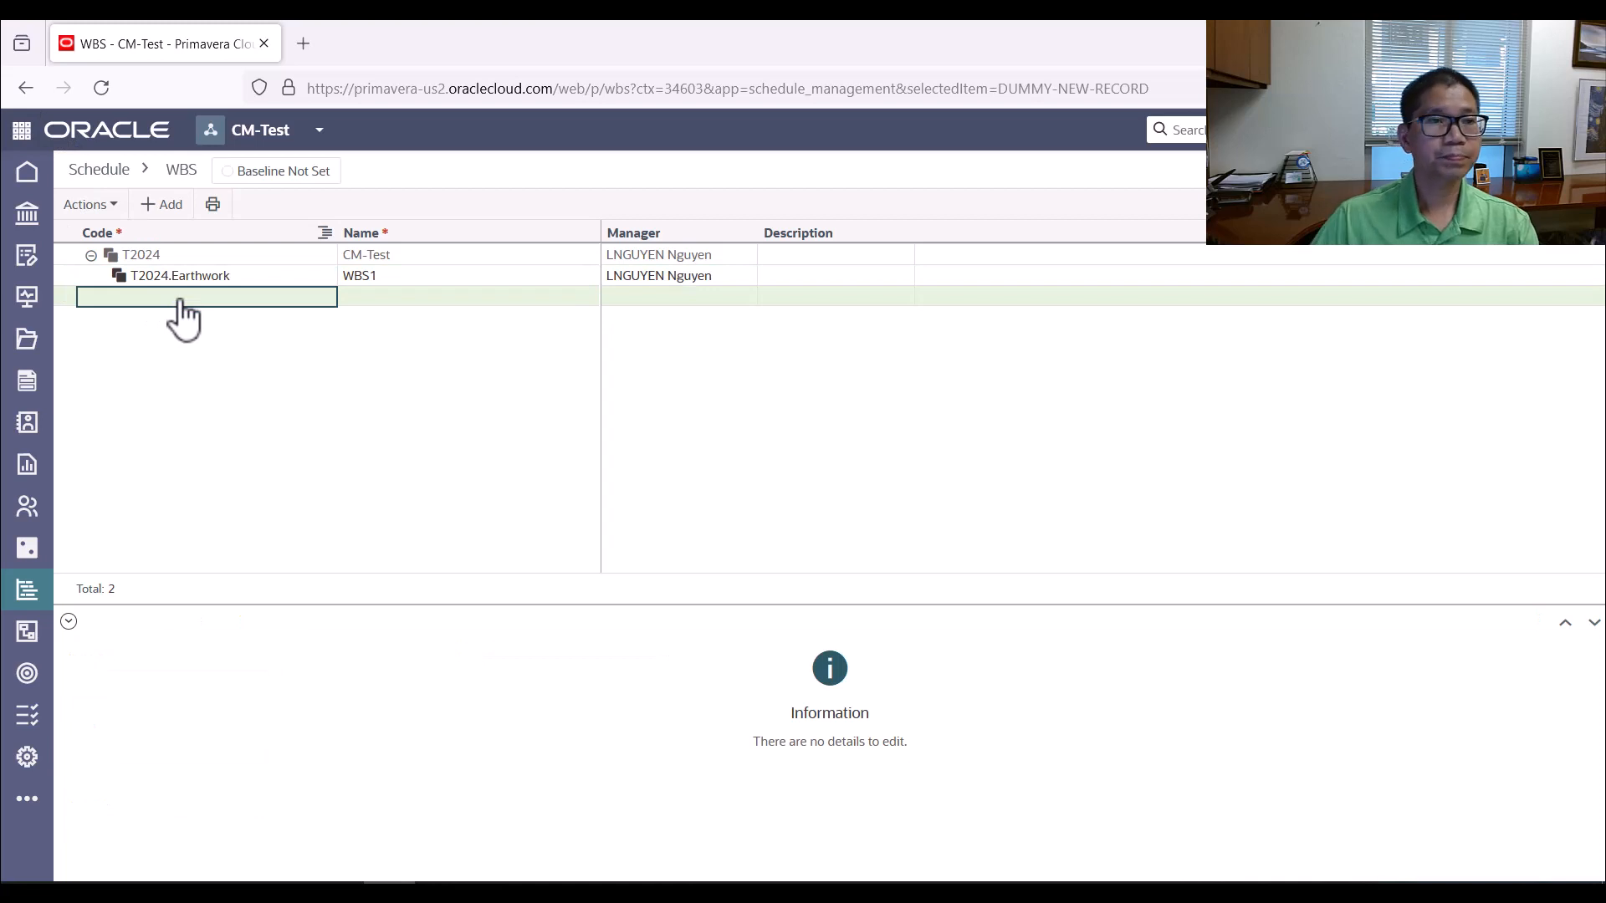
# Add a second WBS element beneath the project with the code Footing
pyautogui.click(171, 205)
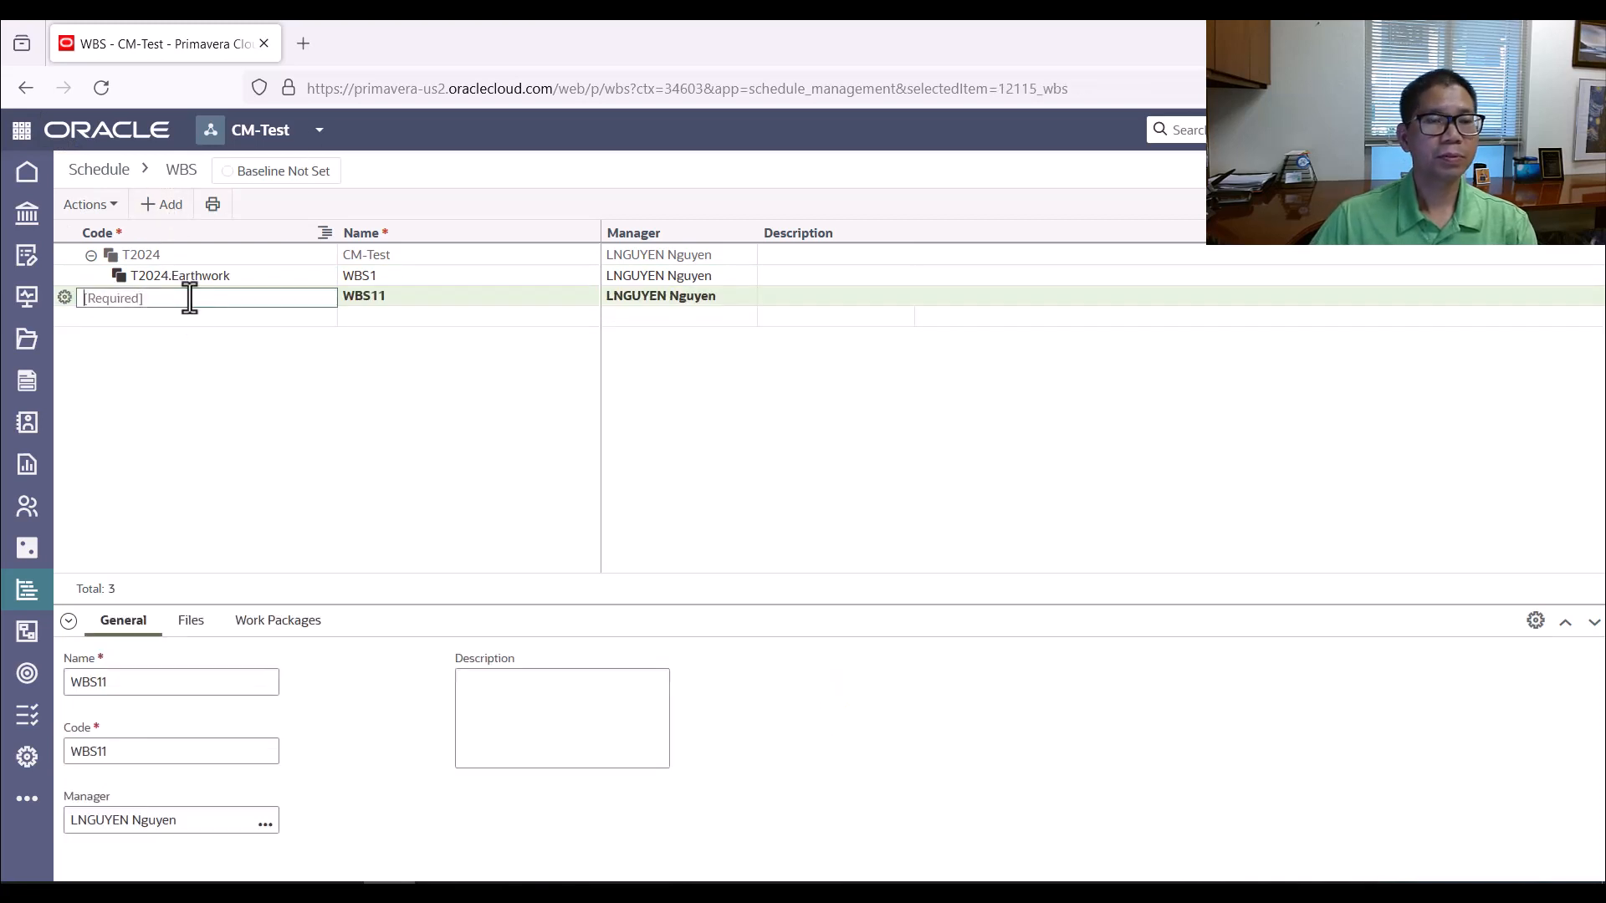
pyautogui.write('Footing')
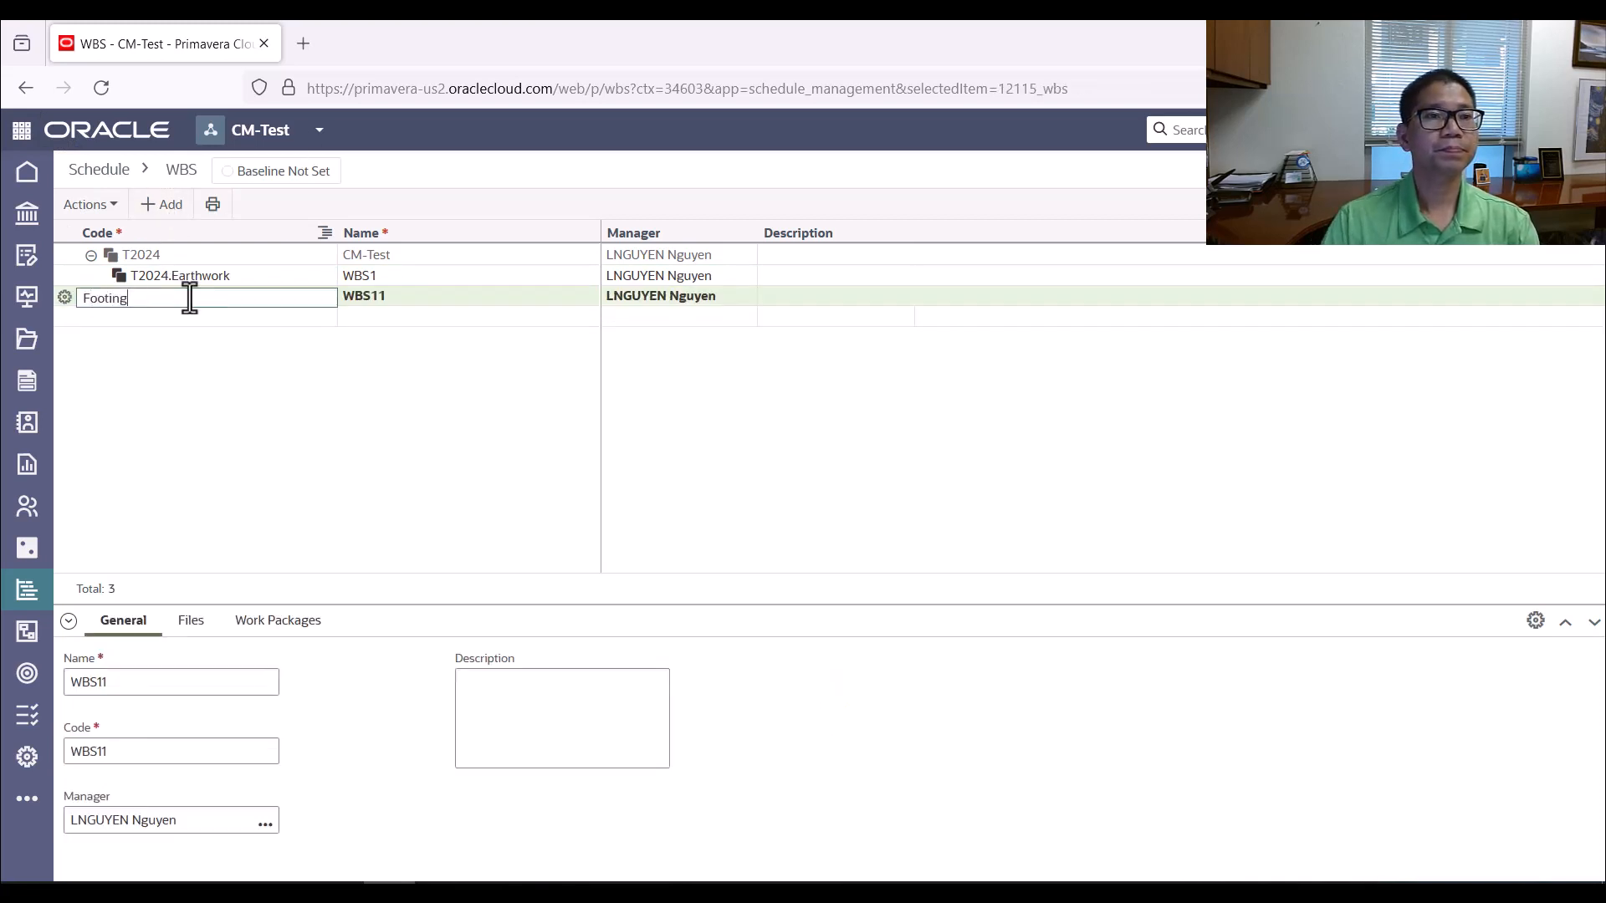
pyautogui.press('Return')
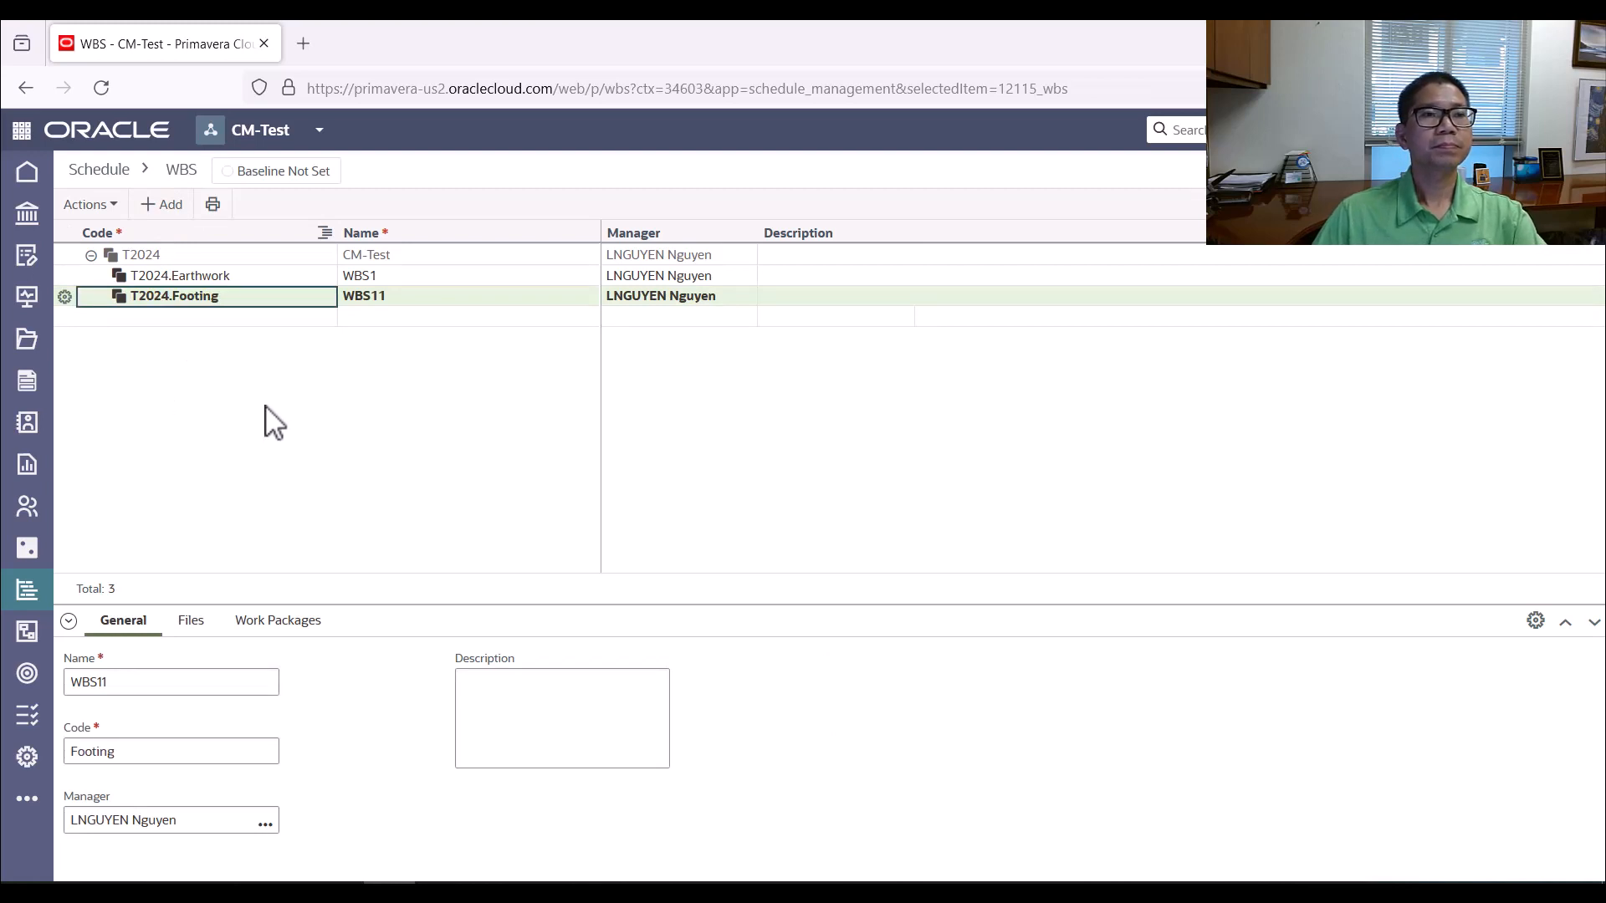
# Add another WBS element directly after Earthwork with the code EW-Phase 1
pyautogui.click(97, 258)
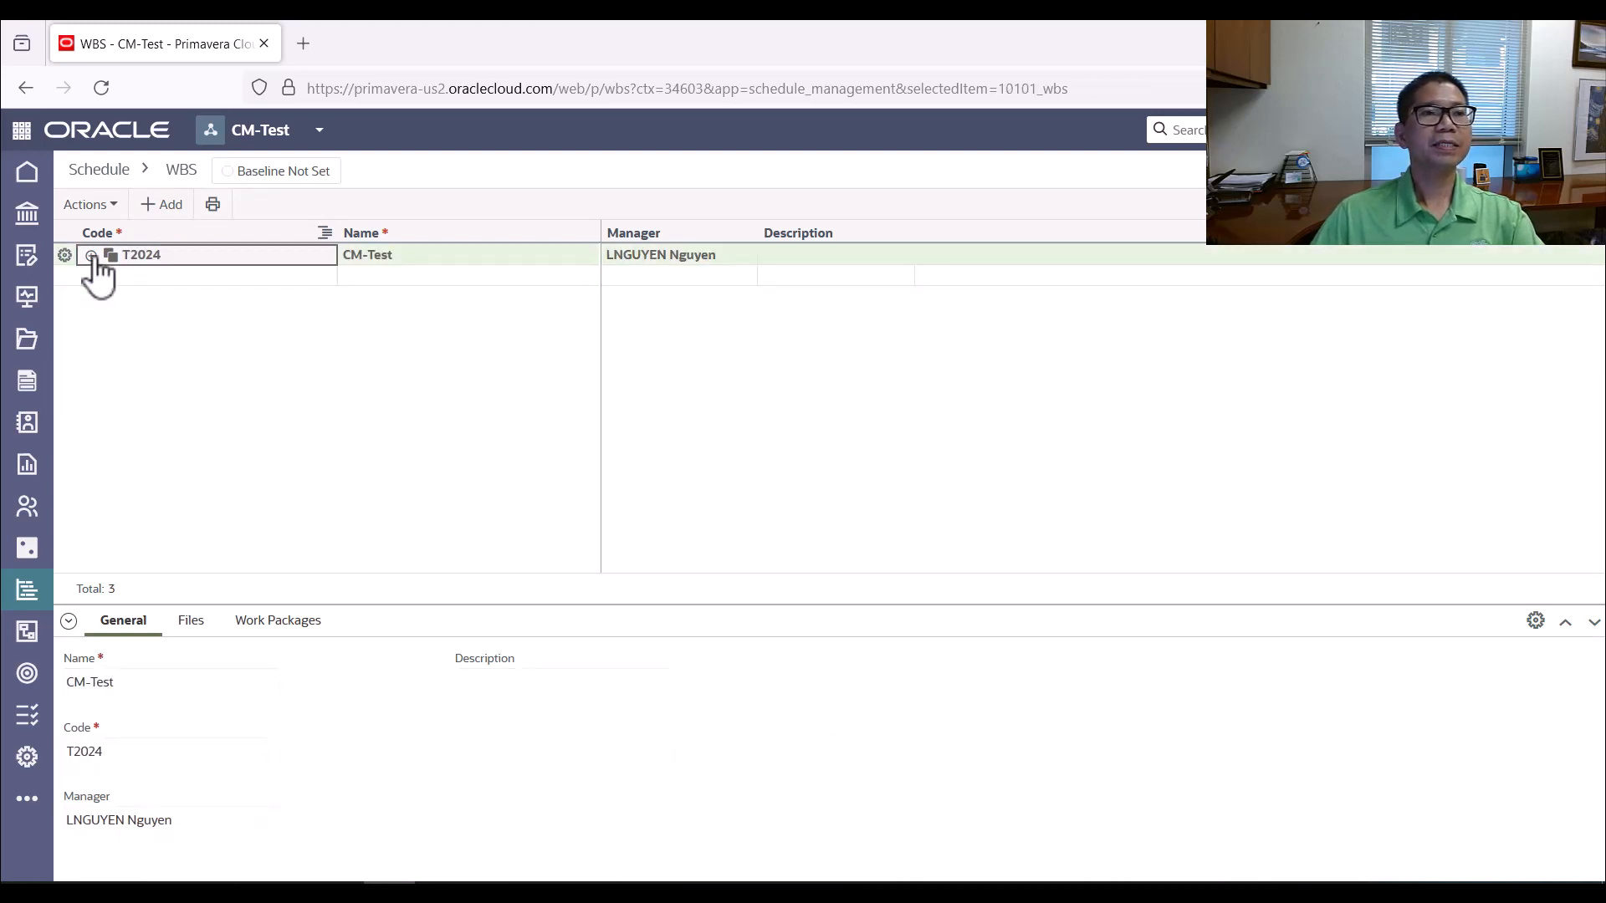
pyautogui.click(184, 279)
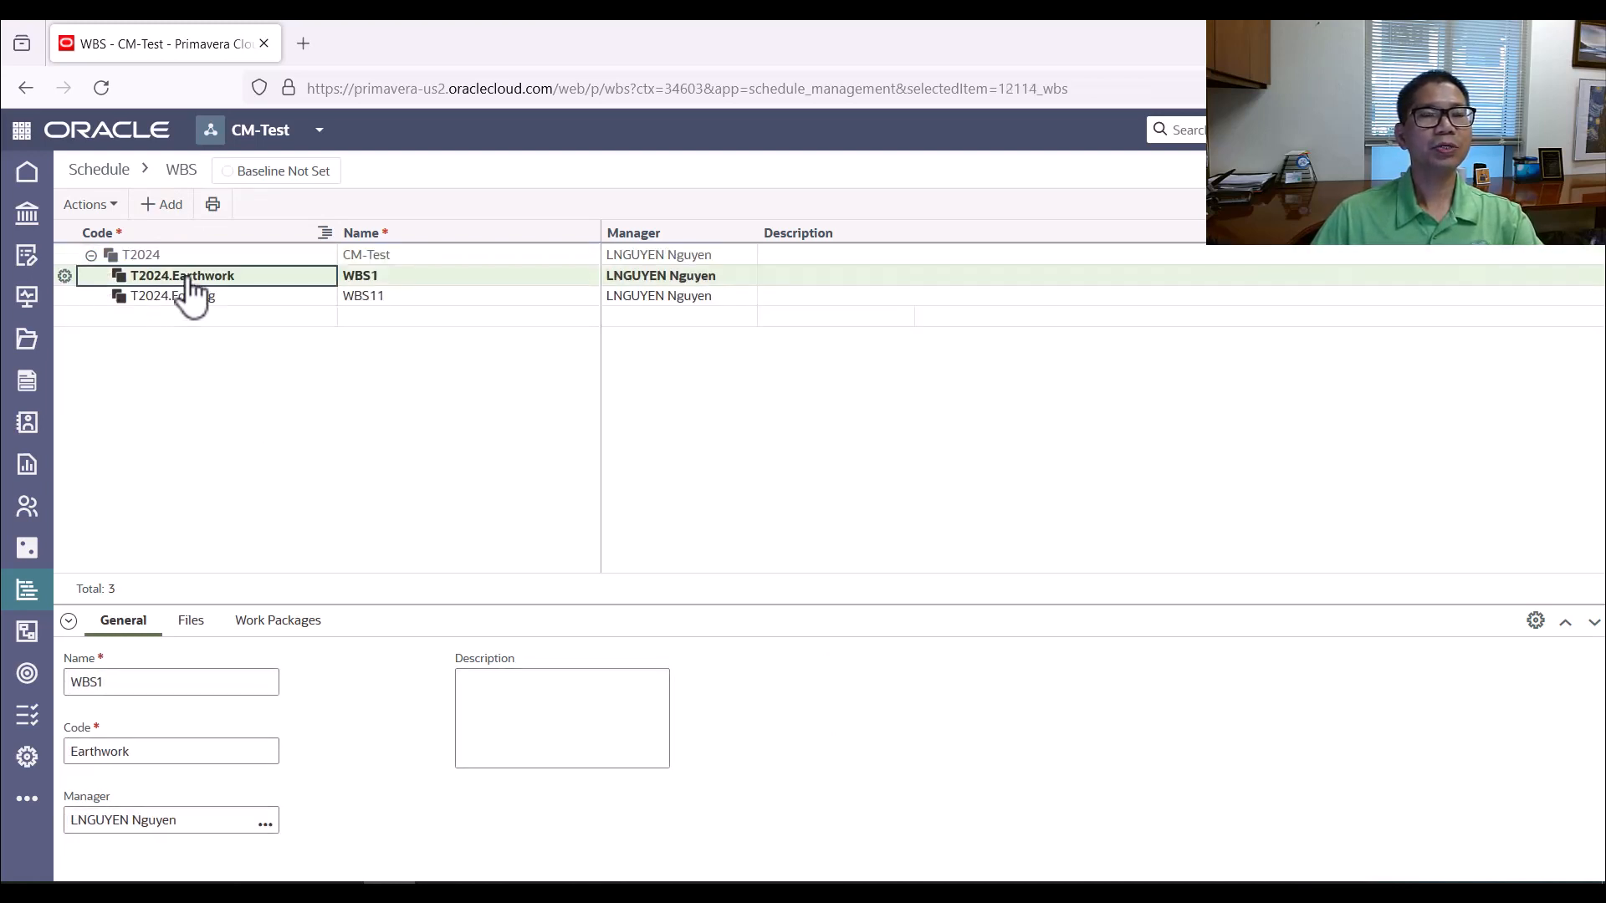
pyautogui.click(165, 213)
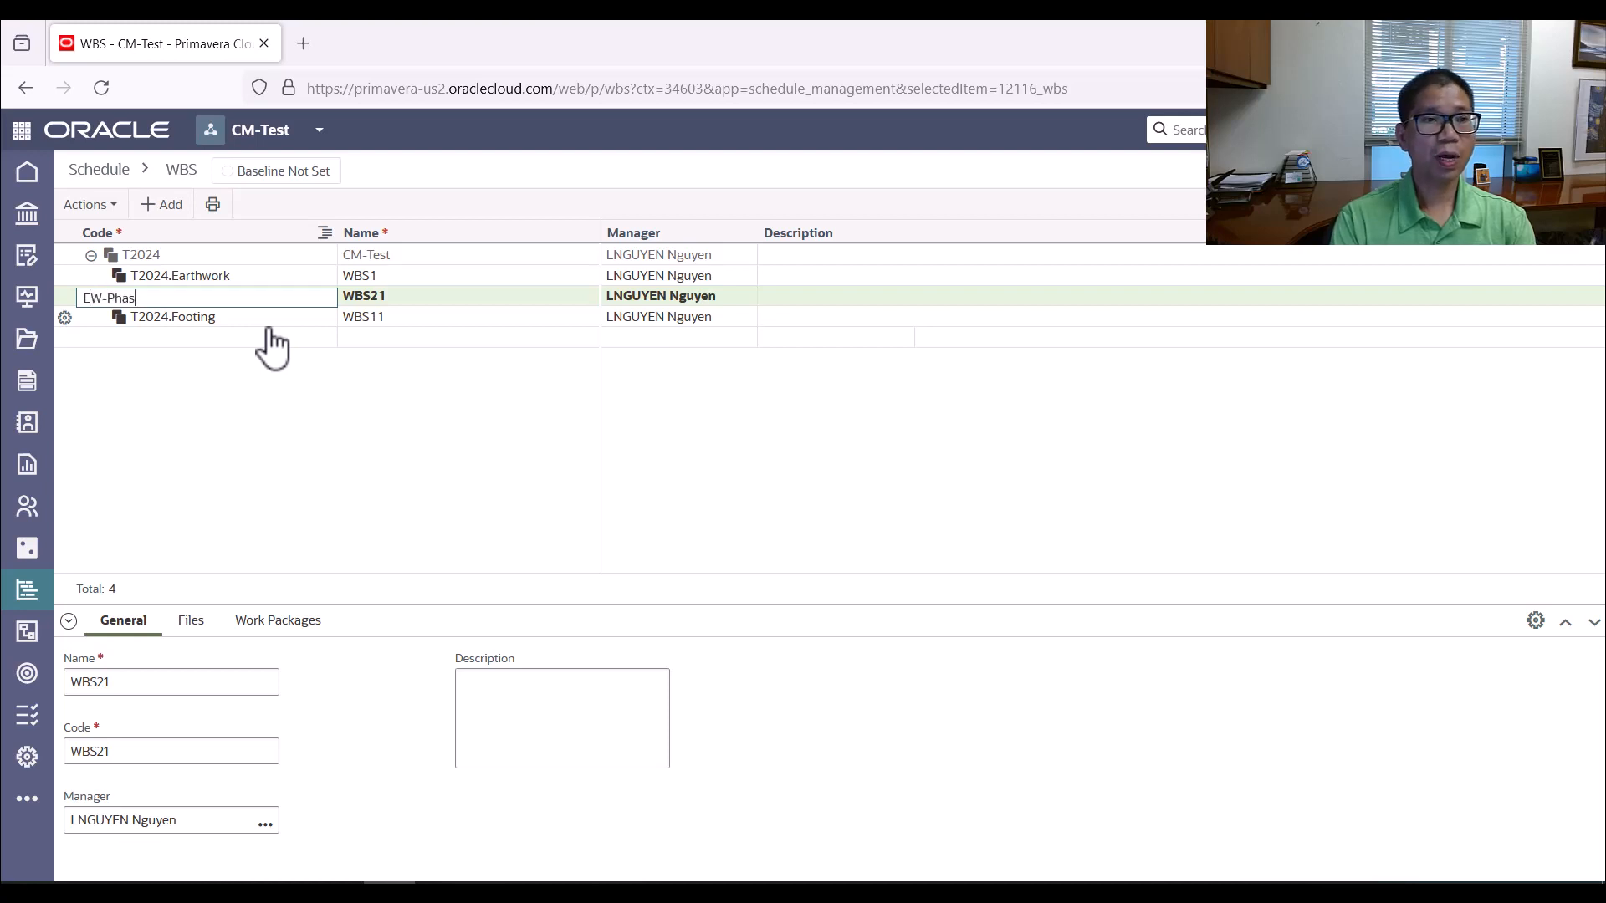
pyautogui.write('EW-Phase 1')
pyautogui.press('Return')
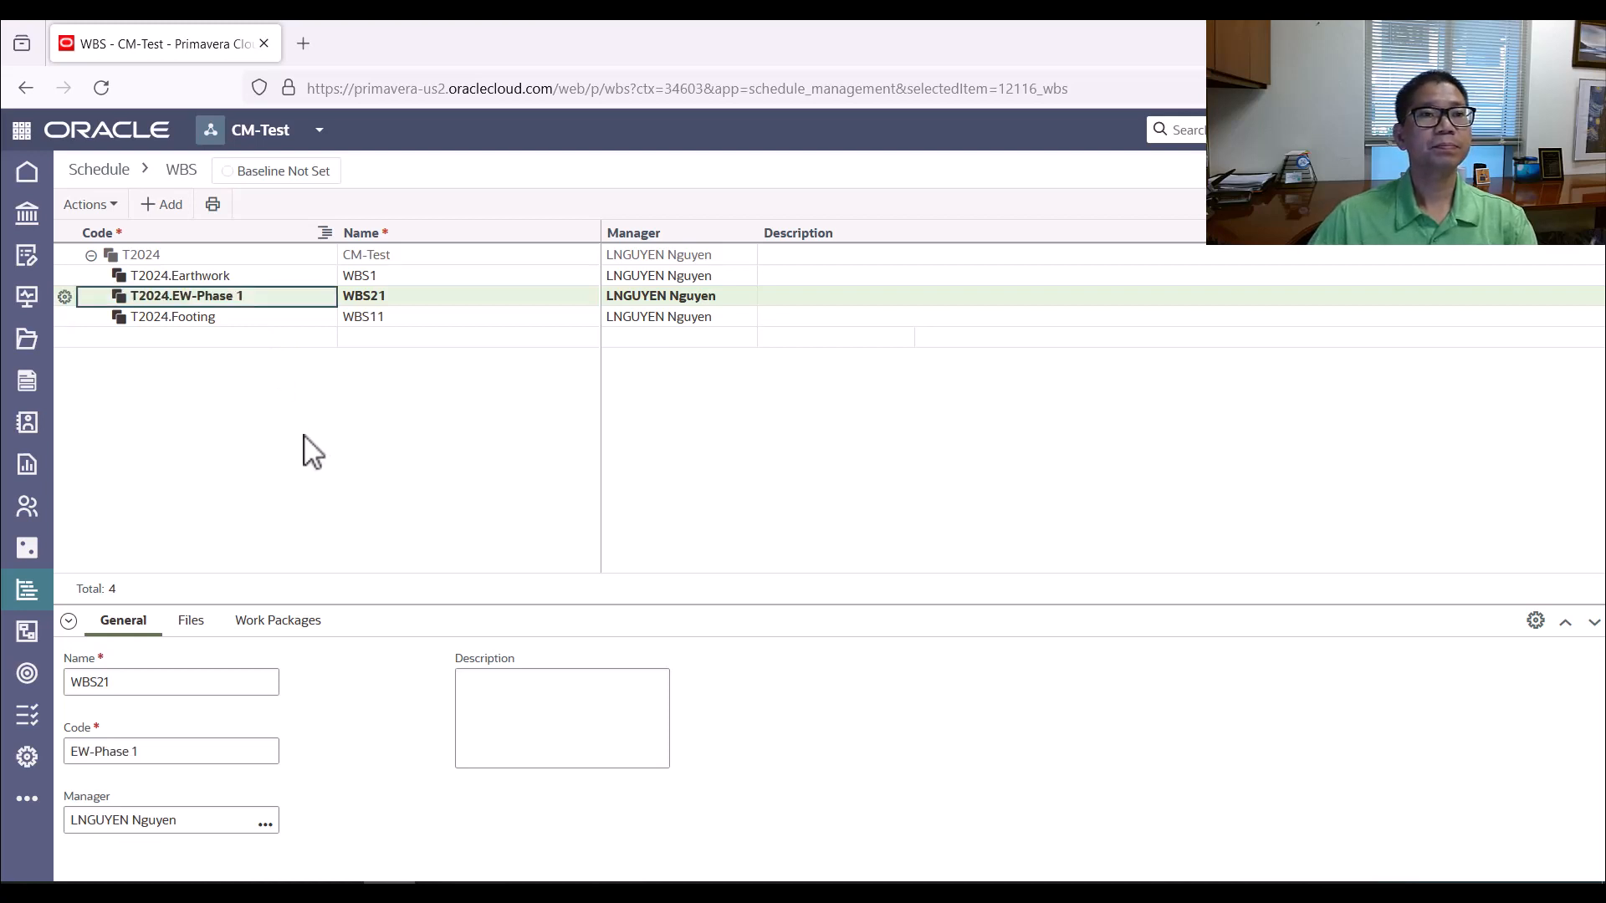
# Delete the EW-Phase 1 element from the work breakdown structure
pyautogui.click(64, 296)
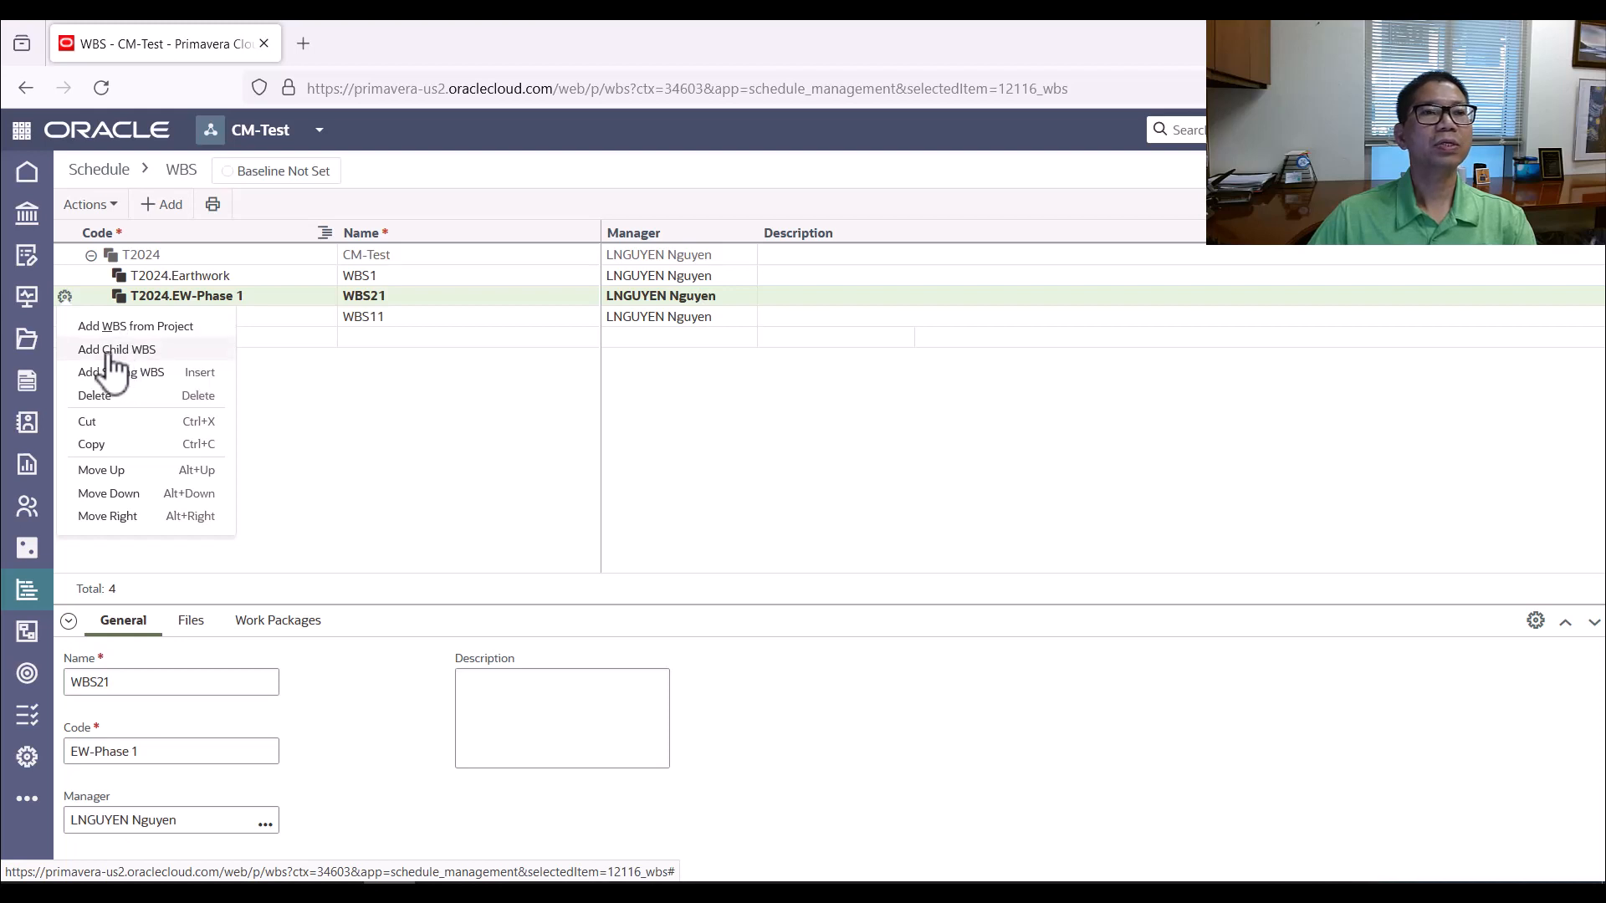
pyautogui.click(67, 296)
pyautogui.click(66, 297)
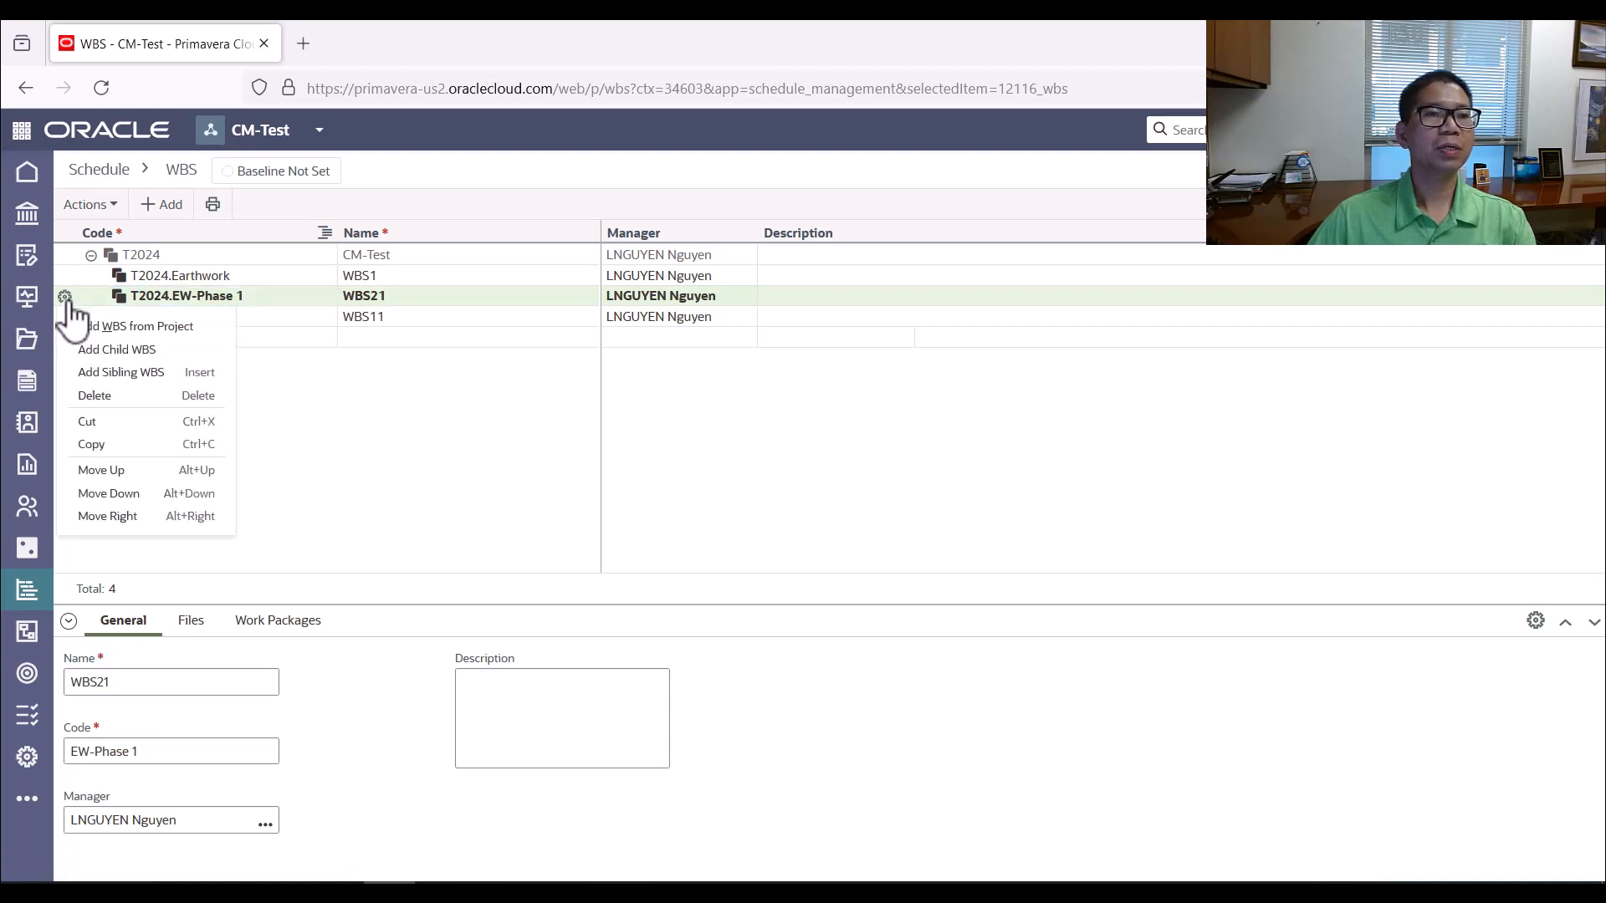
pyautogui.click(100, 397)
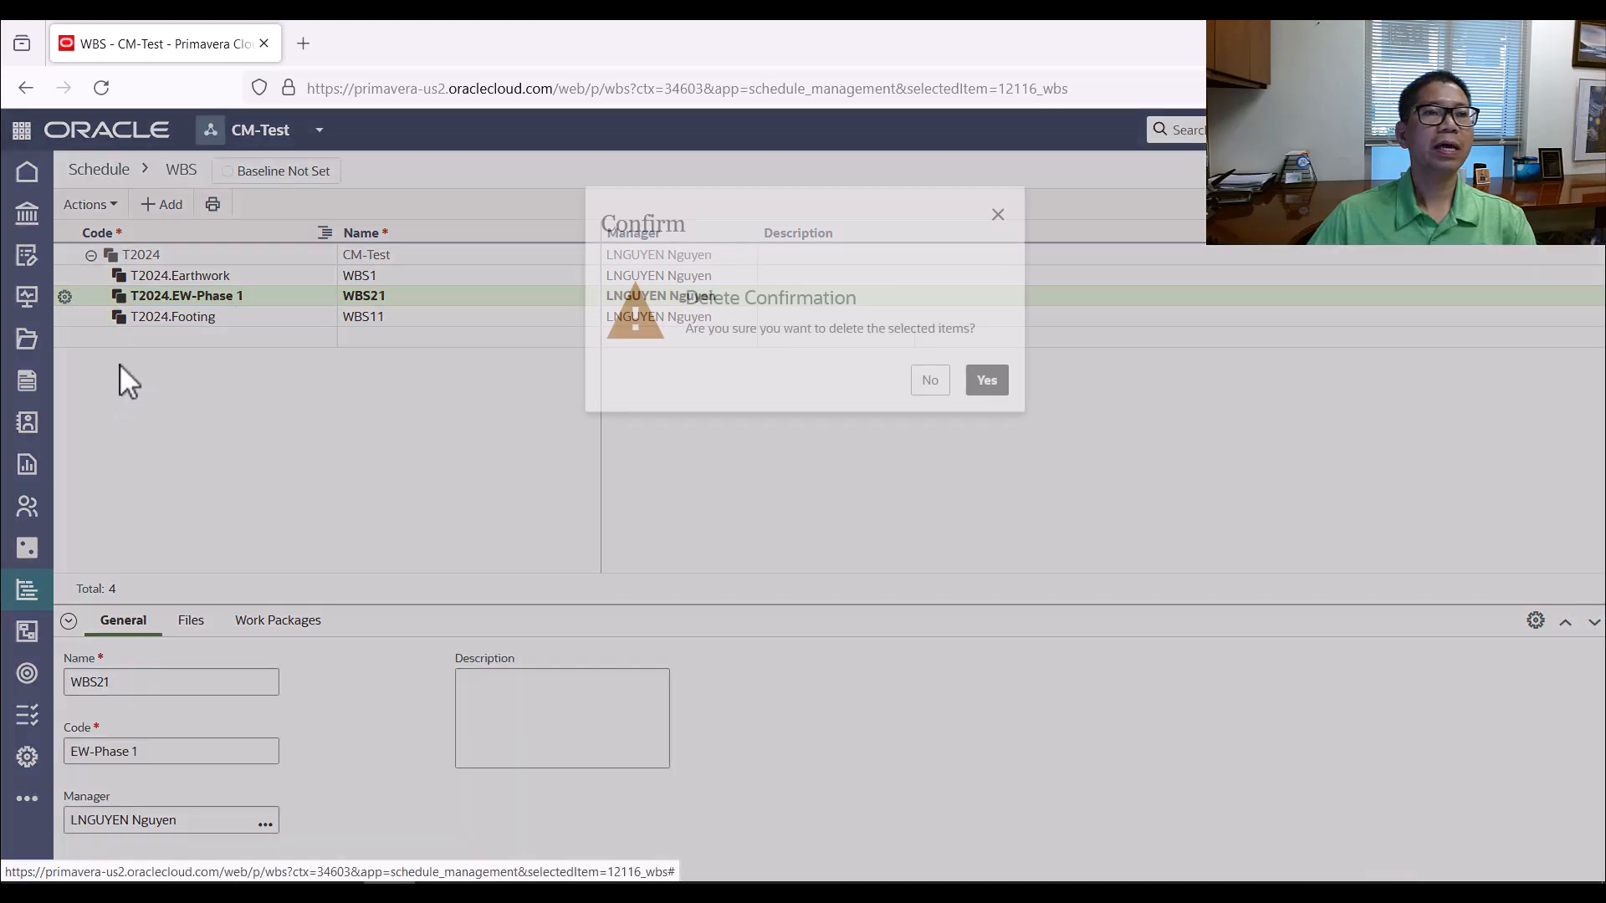
pyautogui.click(985, 381)
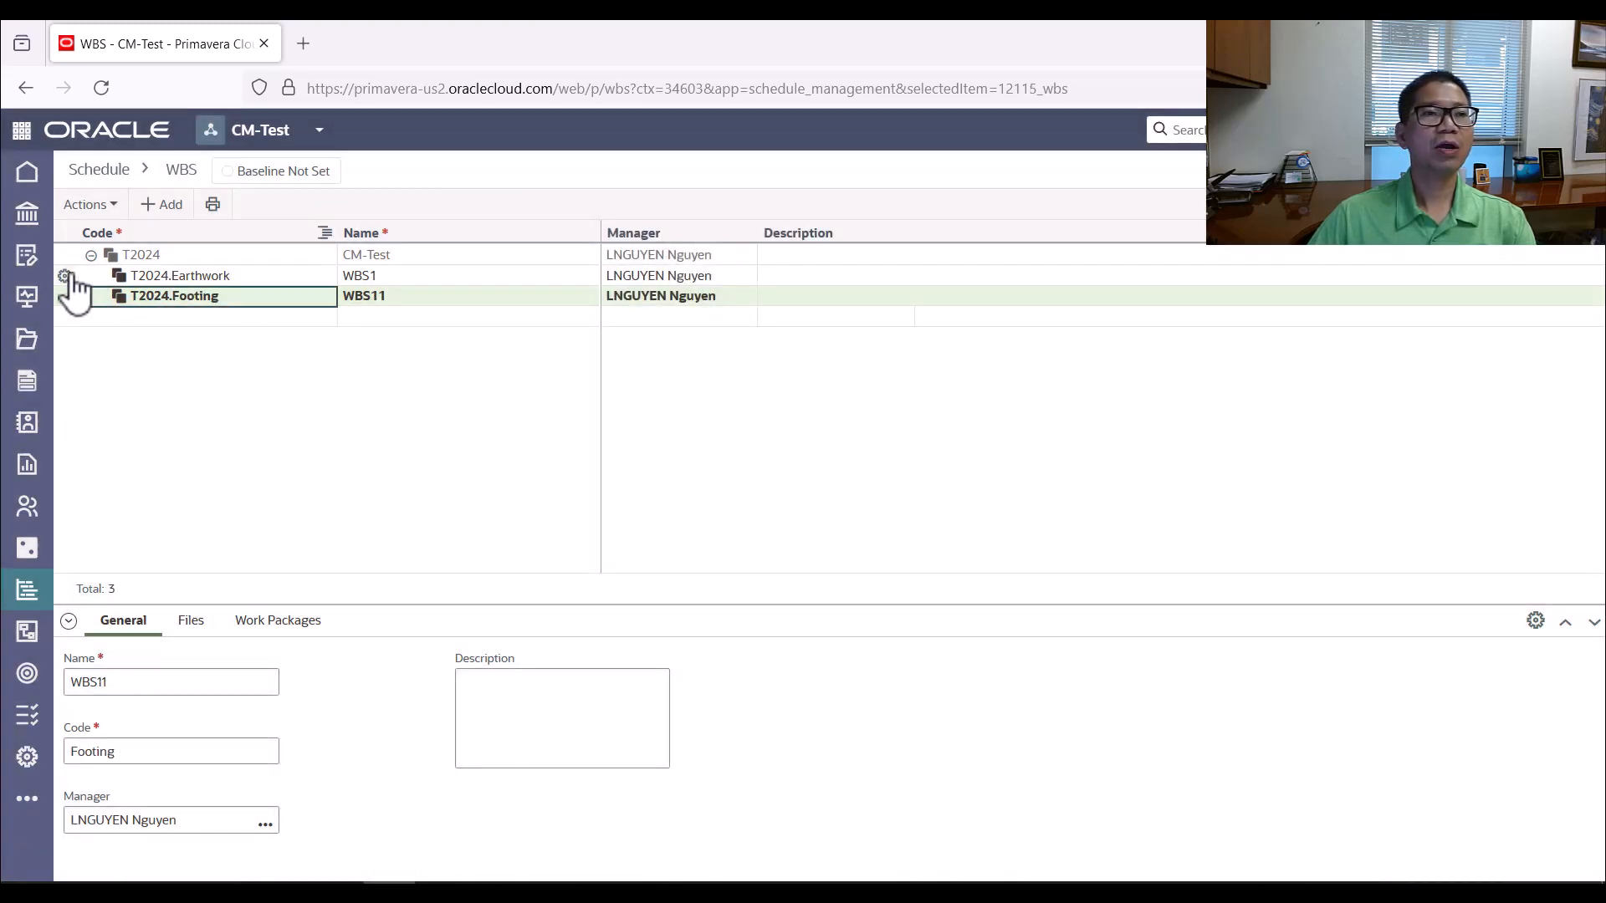
# Add a child WBS element under Earthwork and set its code to Phase1
pyautogui.click(67, 277)
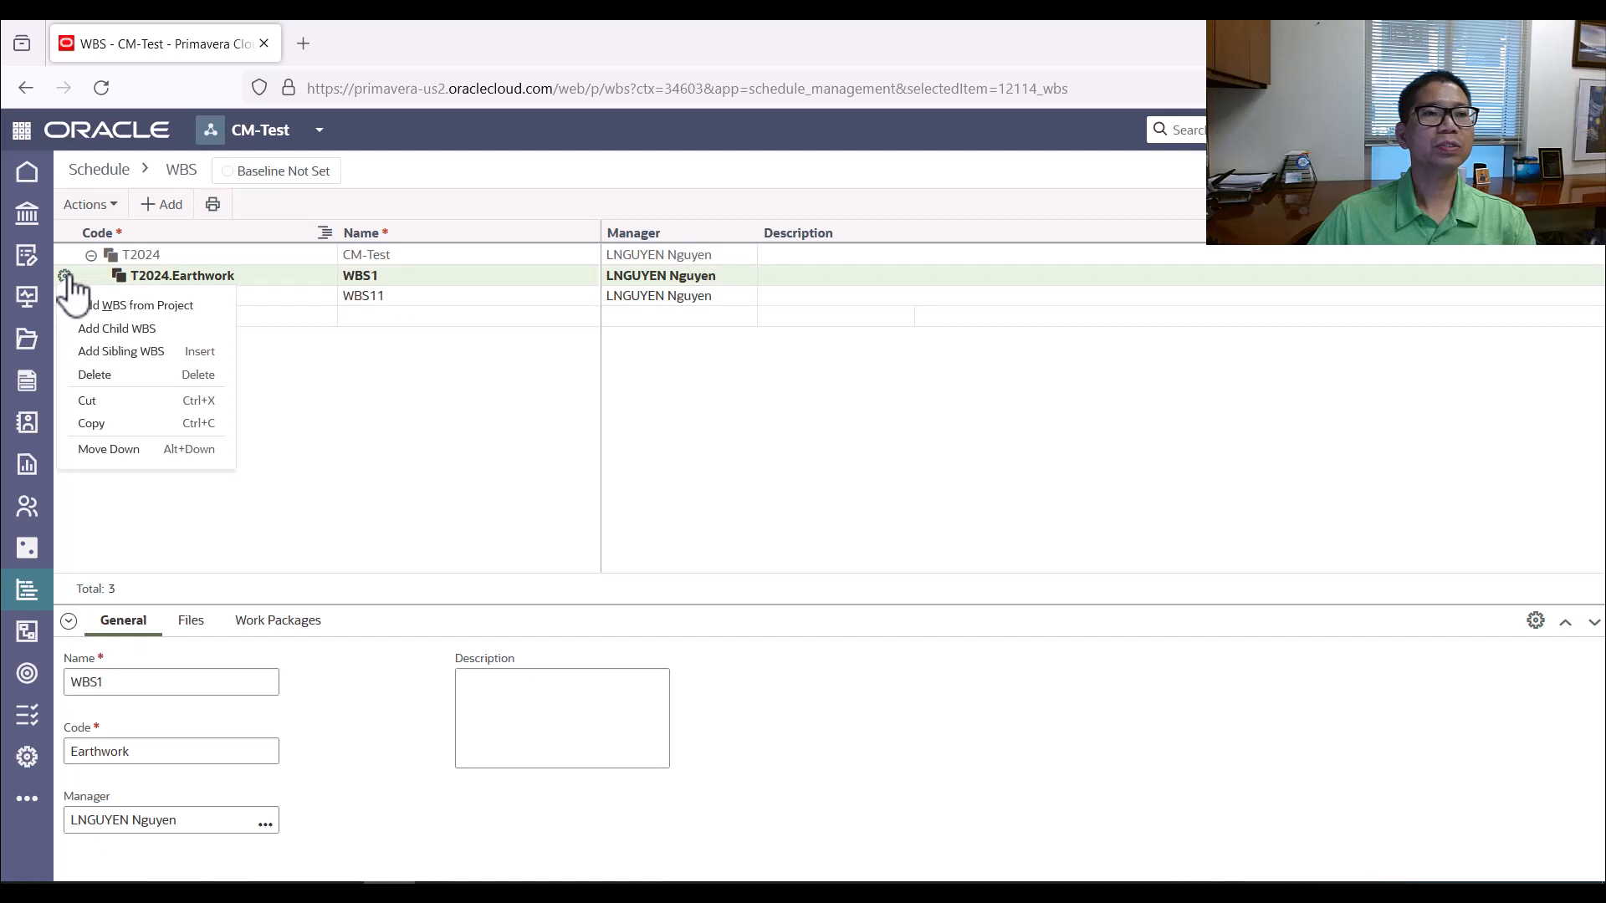
pyautogui.click(140, 331)
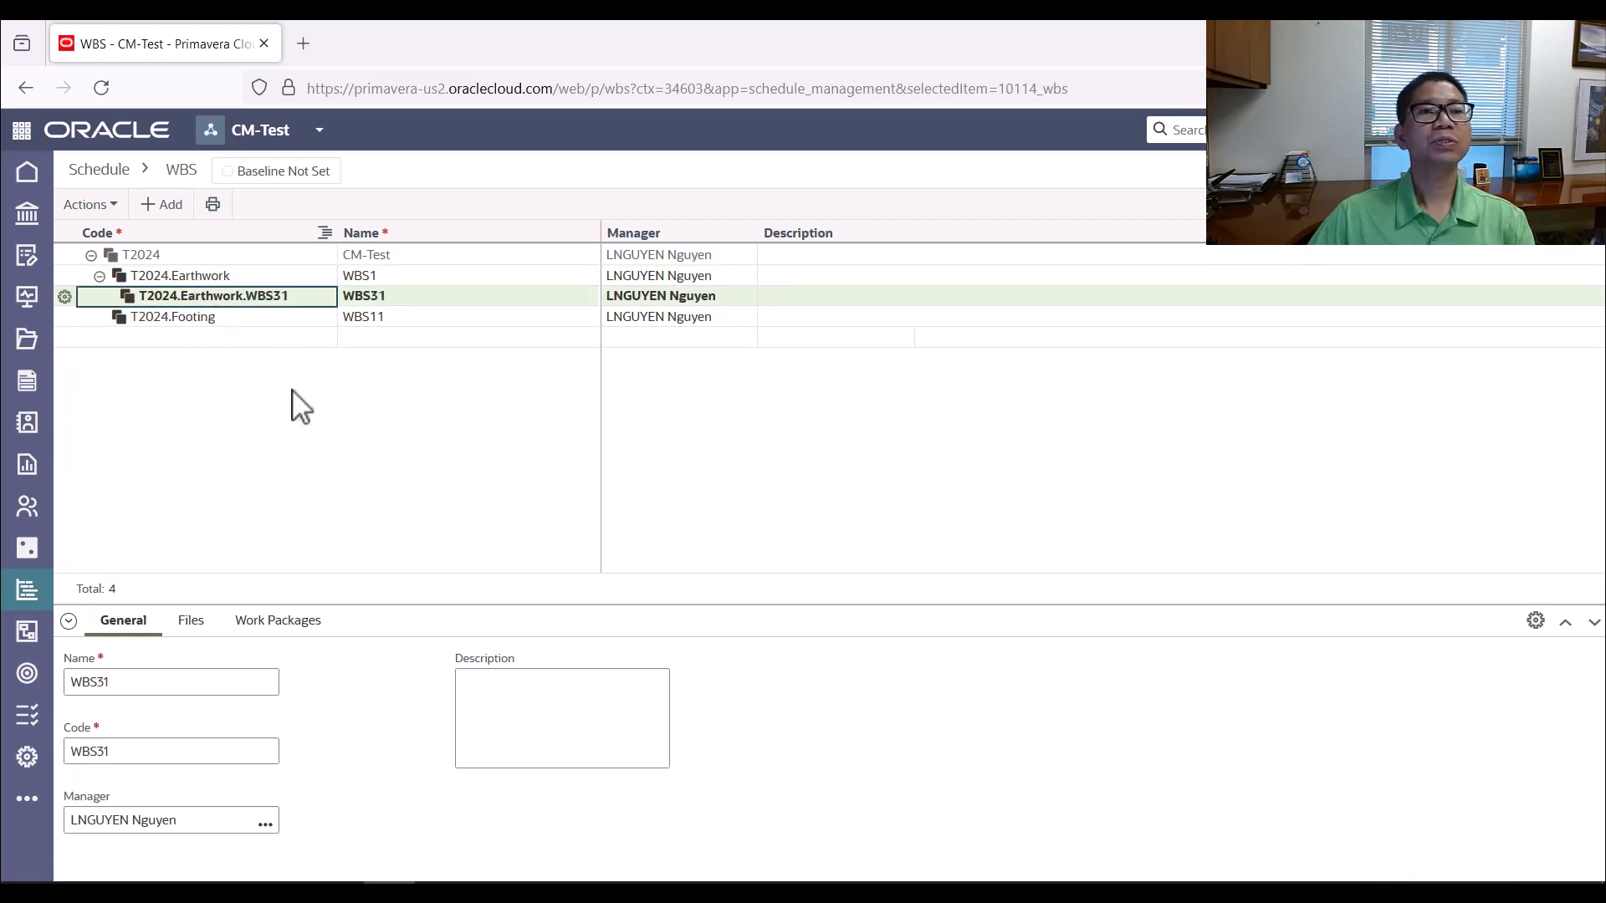
pyautogui.click(270, 294)
pyautogui.rightClick(265, 294)
pyautogui.press('Escape')
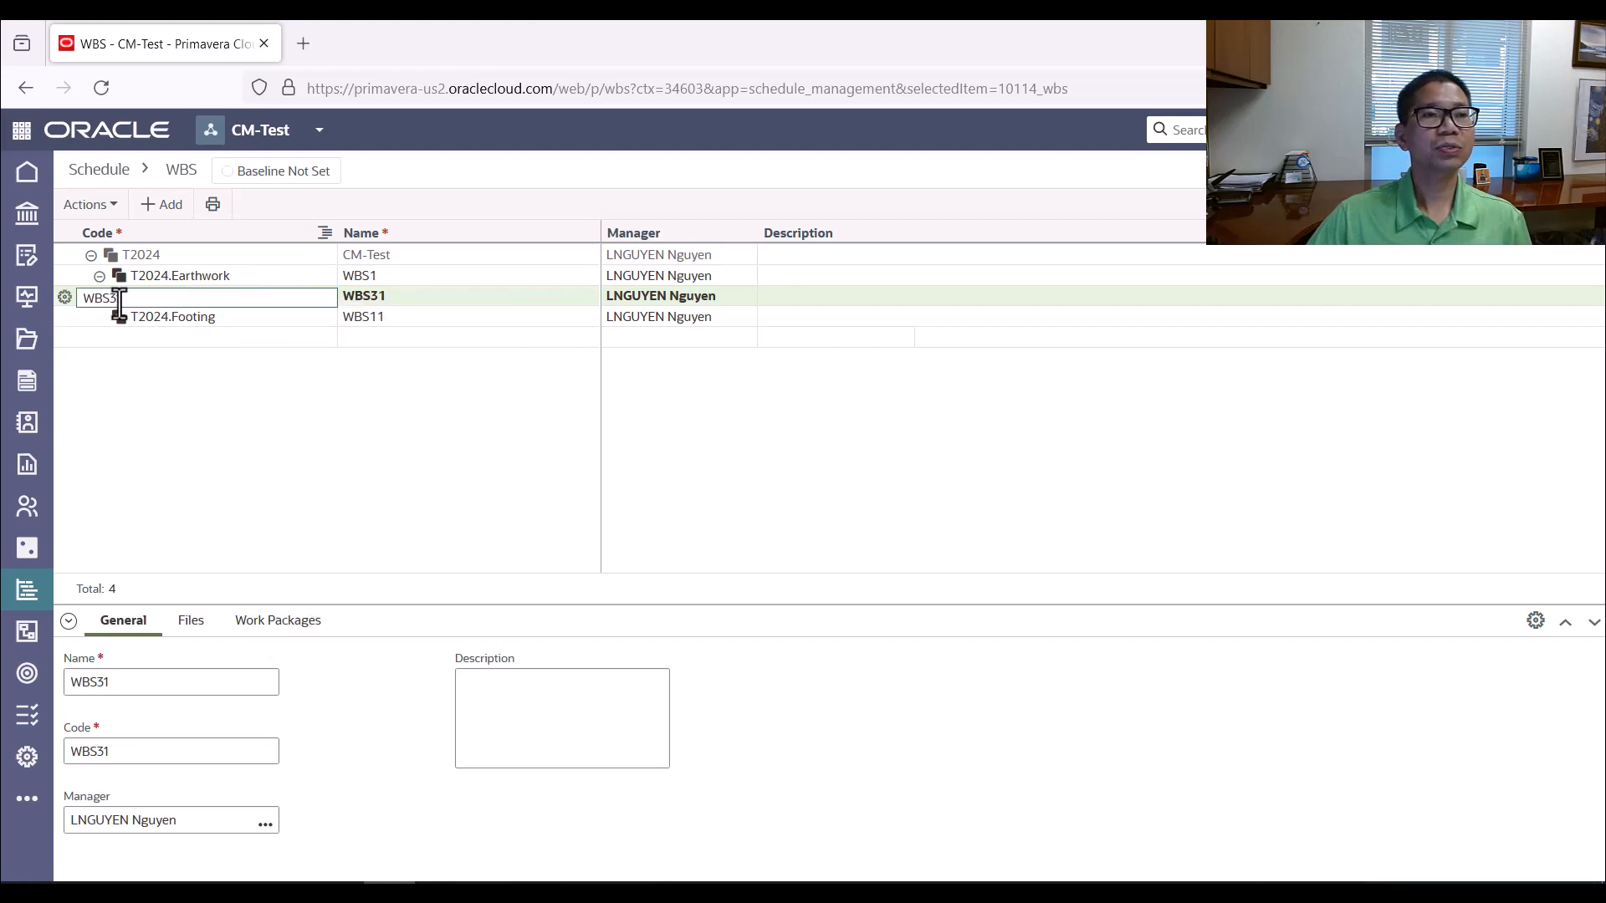
pyautogui.write('Phase1')
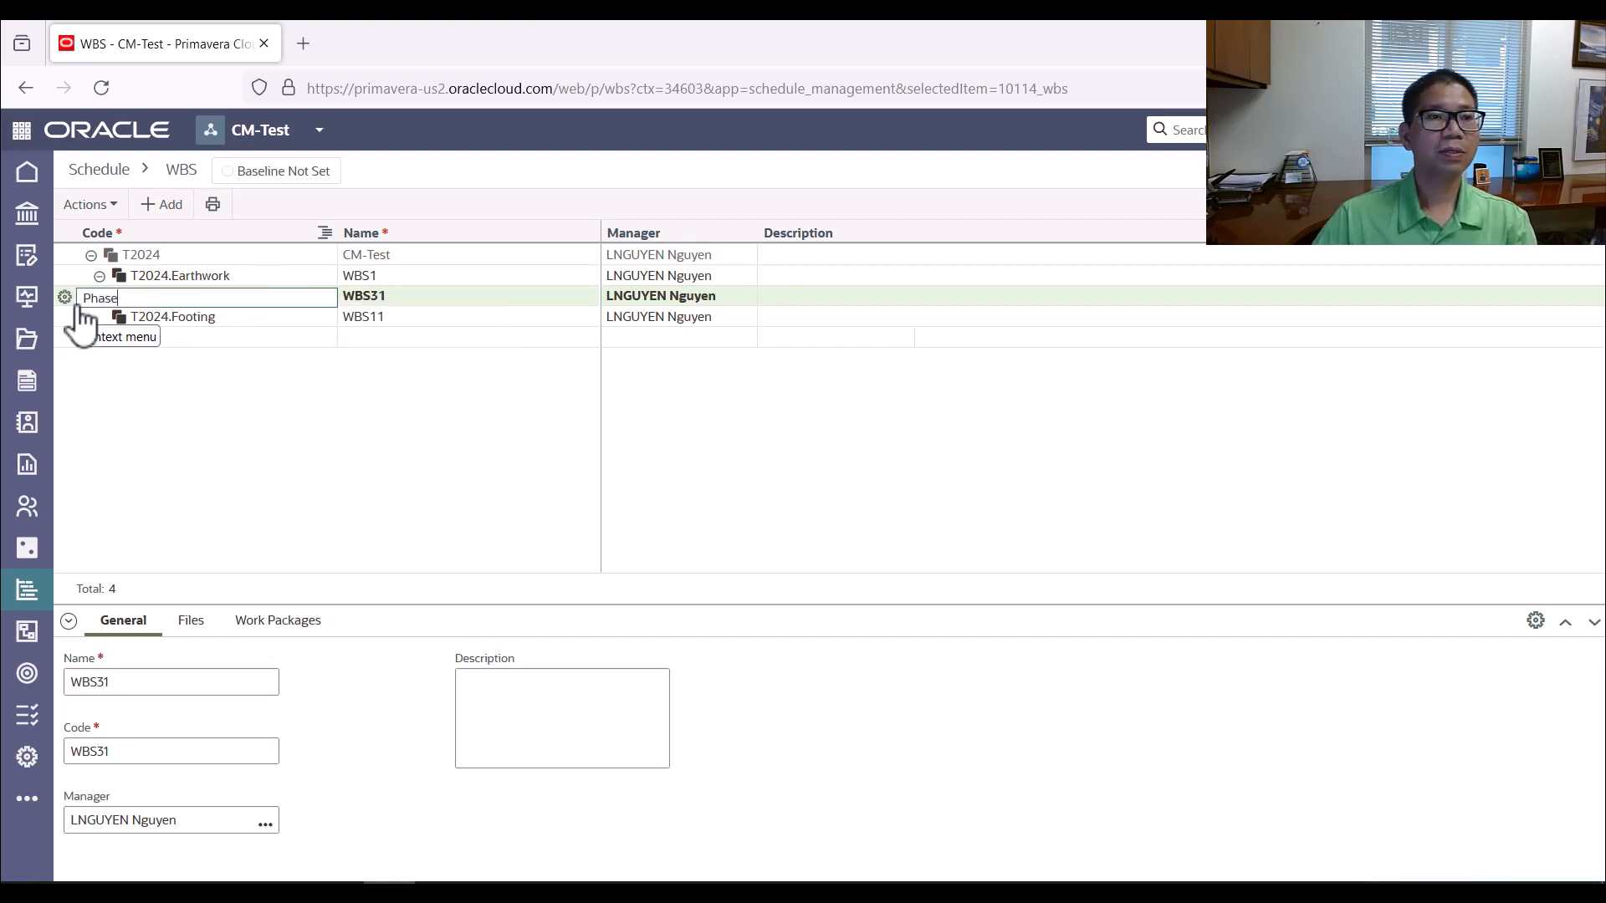
pyautogui.click(227, 481)
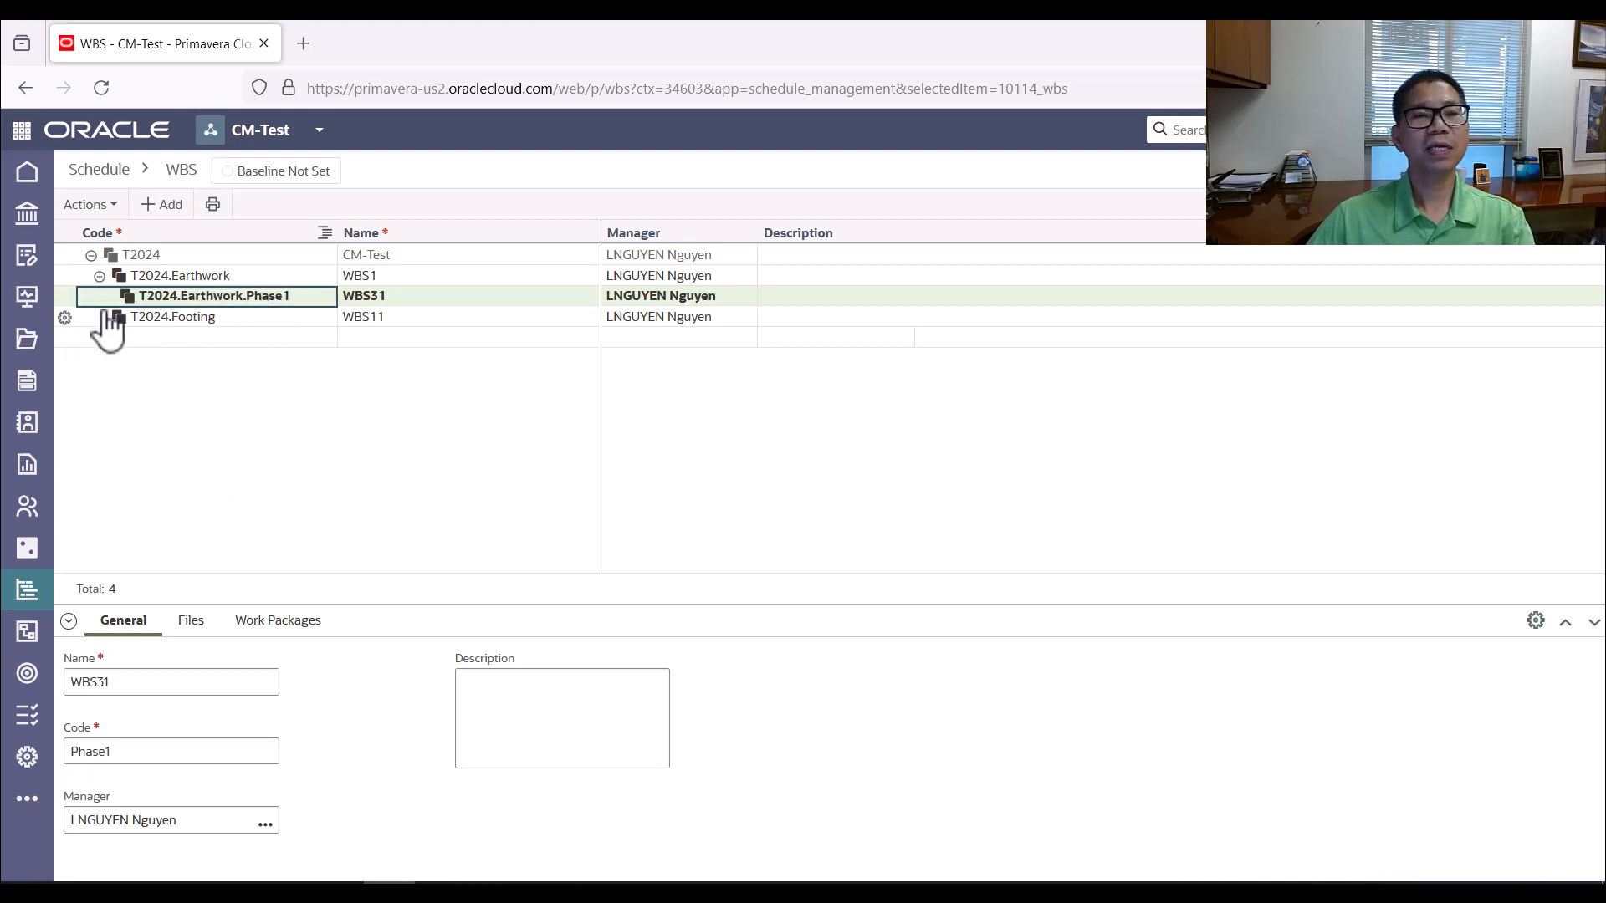
# Review the available WBS operations for Earthwork and delete its child element Phase1
pyautogui.moveTo(53, 267)
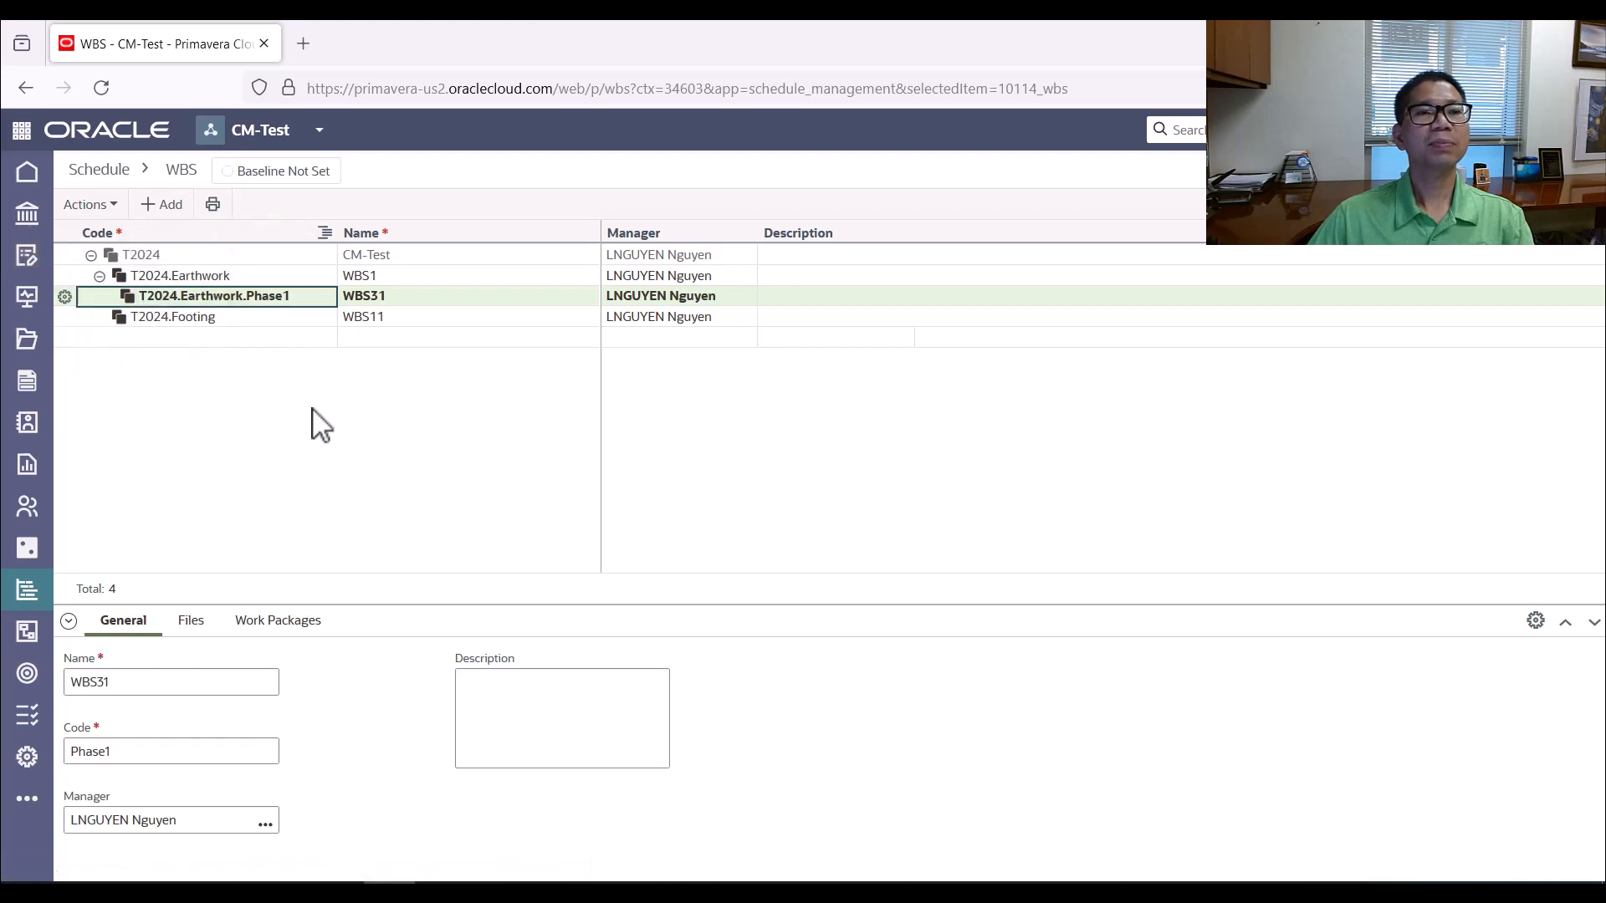
pyautogui.click(64, 276)
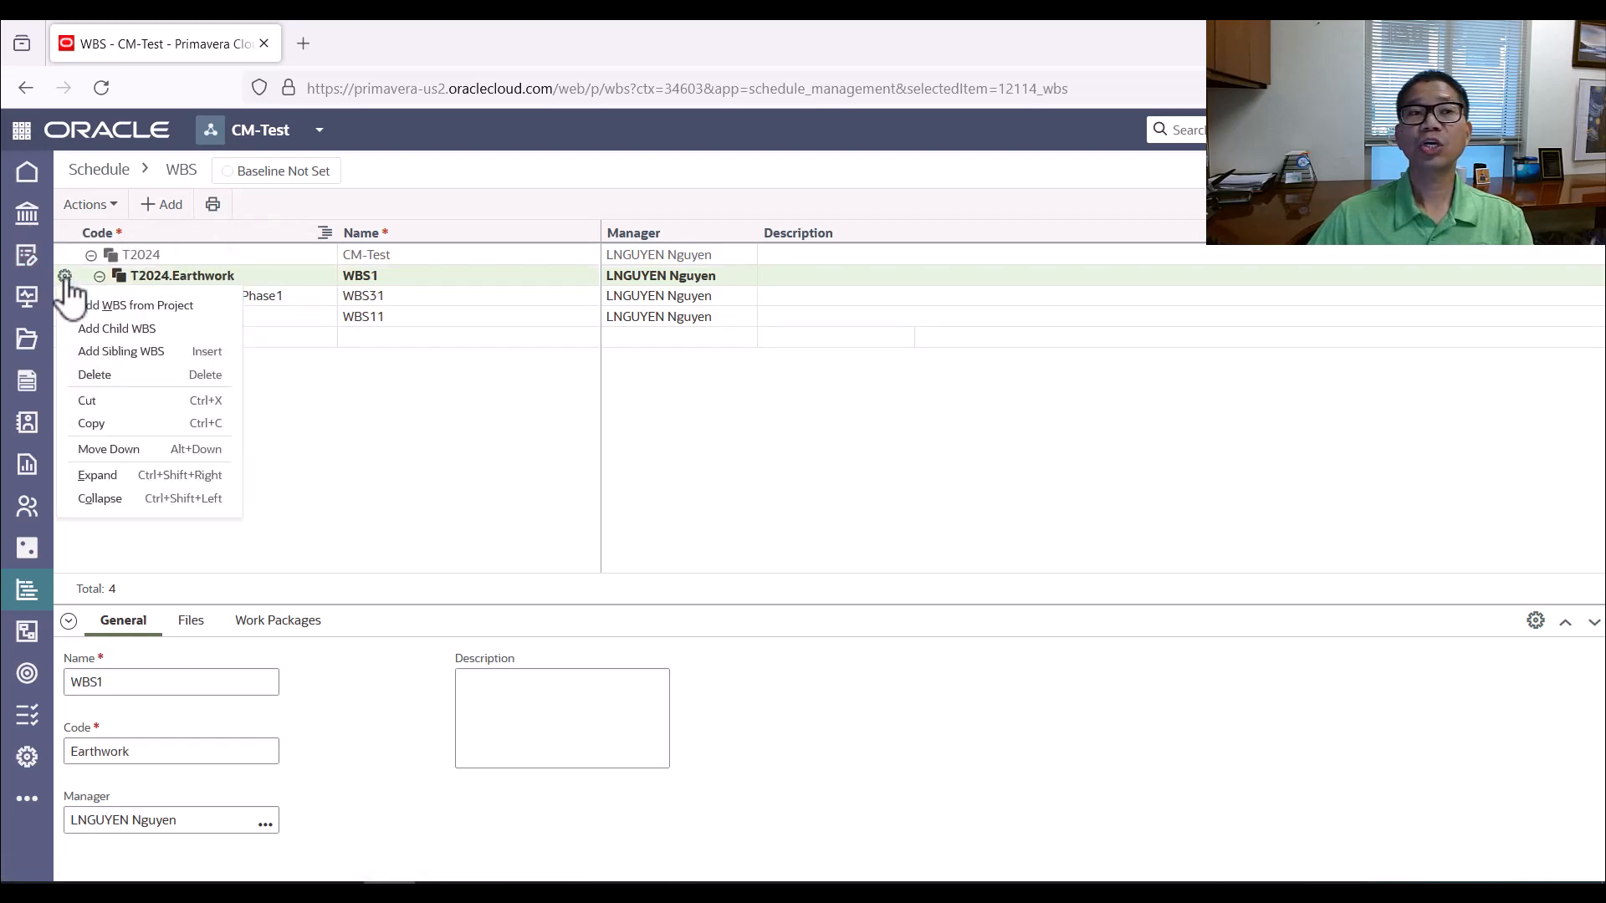
pyautogui.click(361, 445)
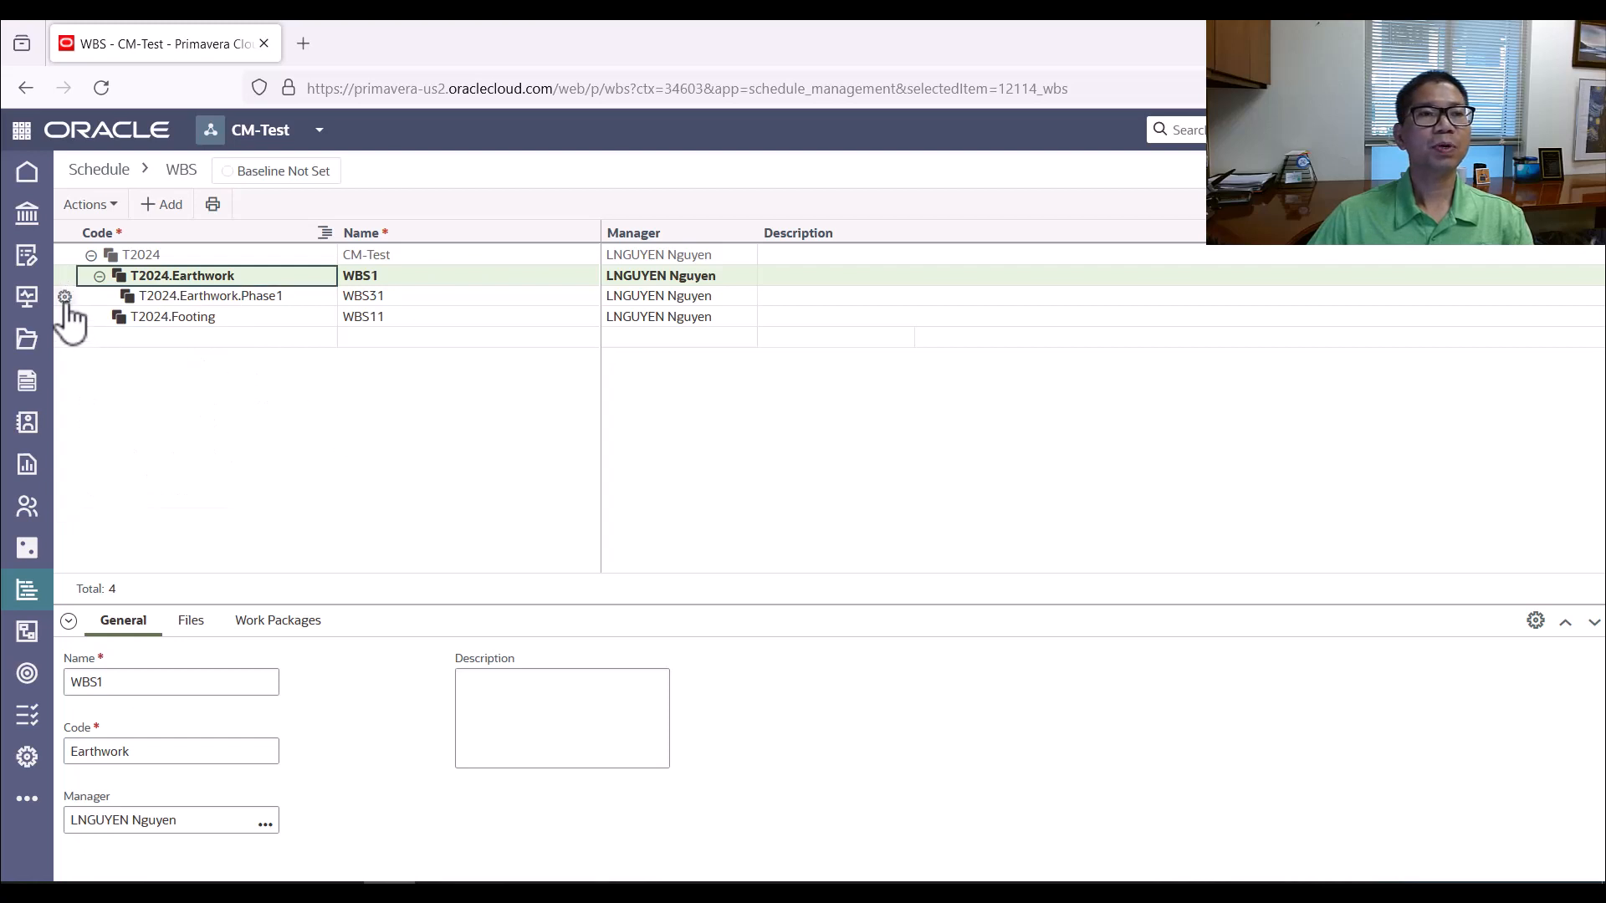
pyautogui.click(64, 297)
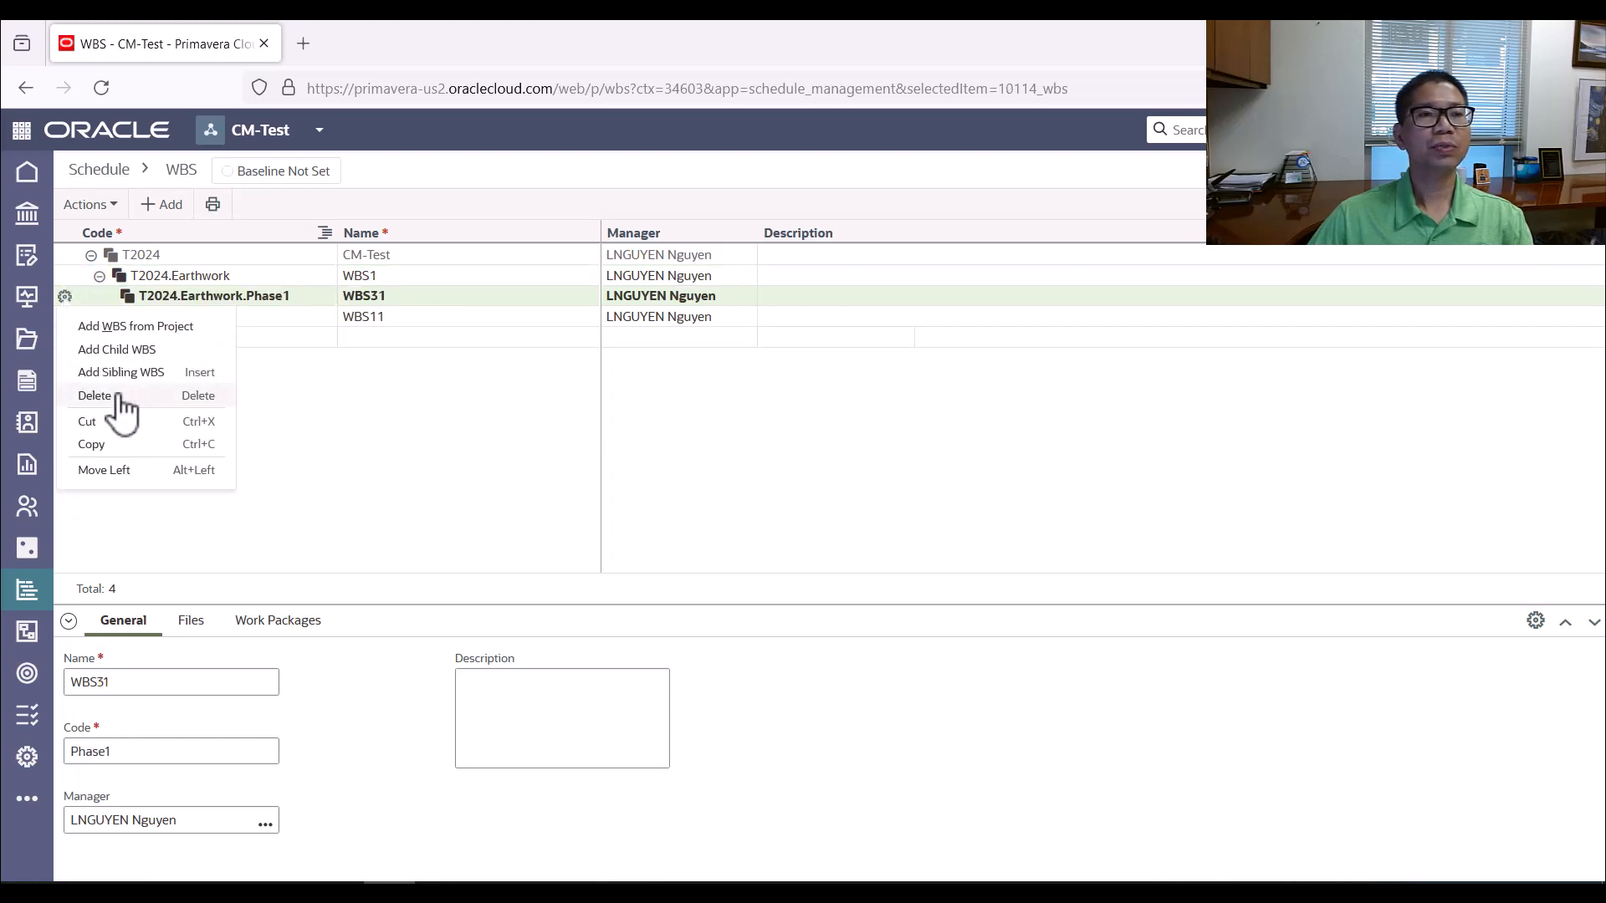
pyautogui.click(119, 398)
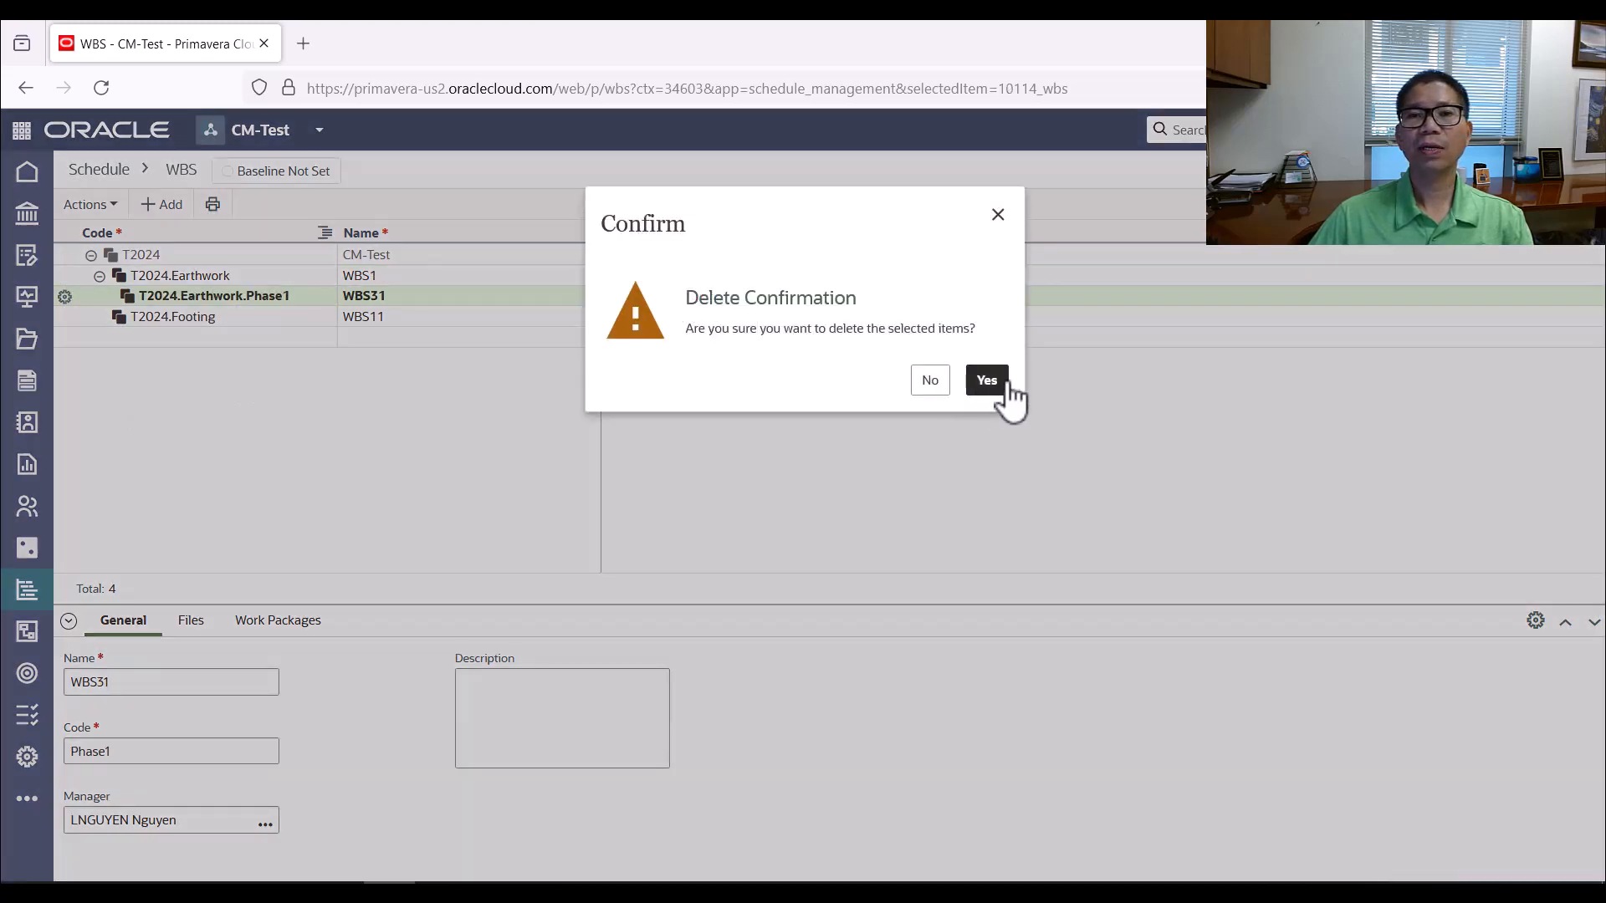
pyautogui.click(991, 389)
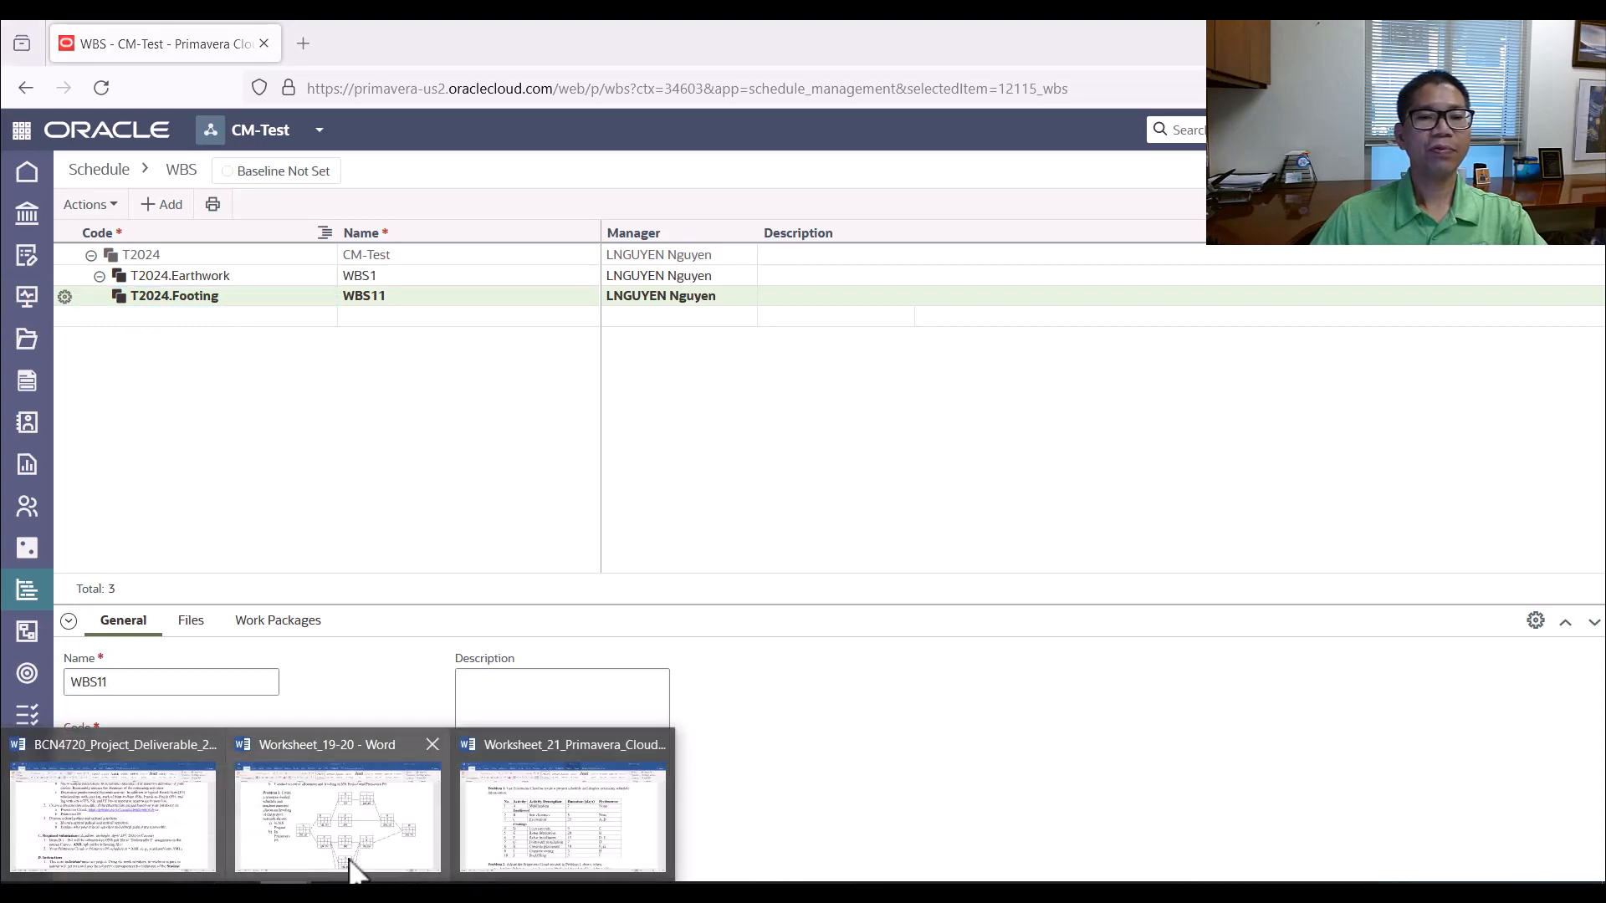
# Switch to the Worksheet_21_Primavera_Cloud document in Word, review Problem 1's activity table, and return to the WBS in Primavera Cloud
pyautogui.click(542, 832)
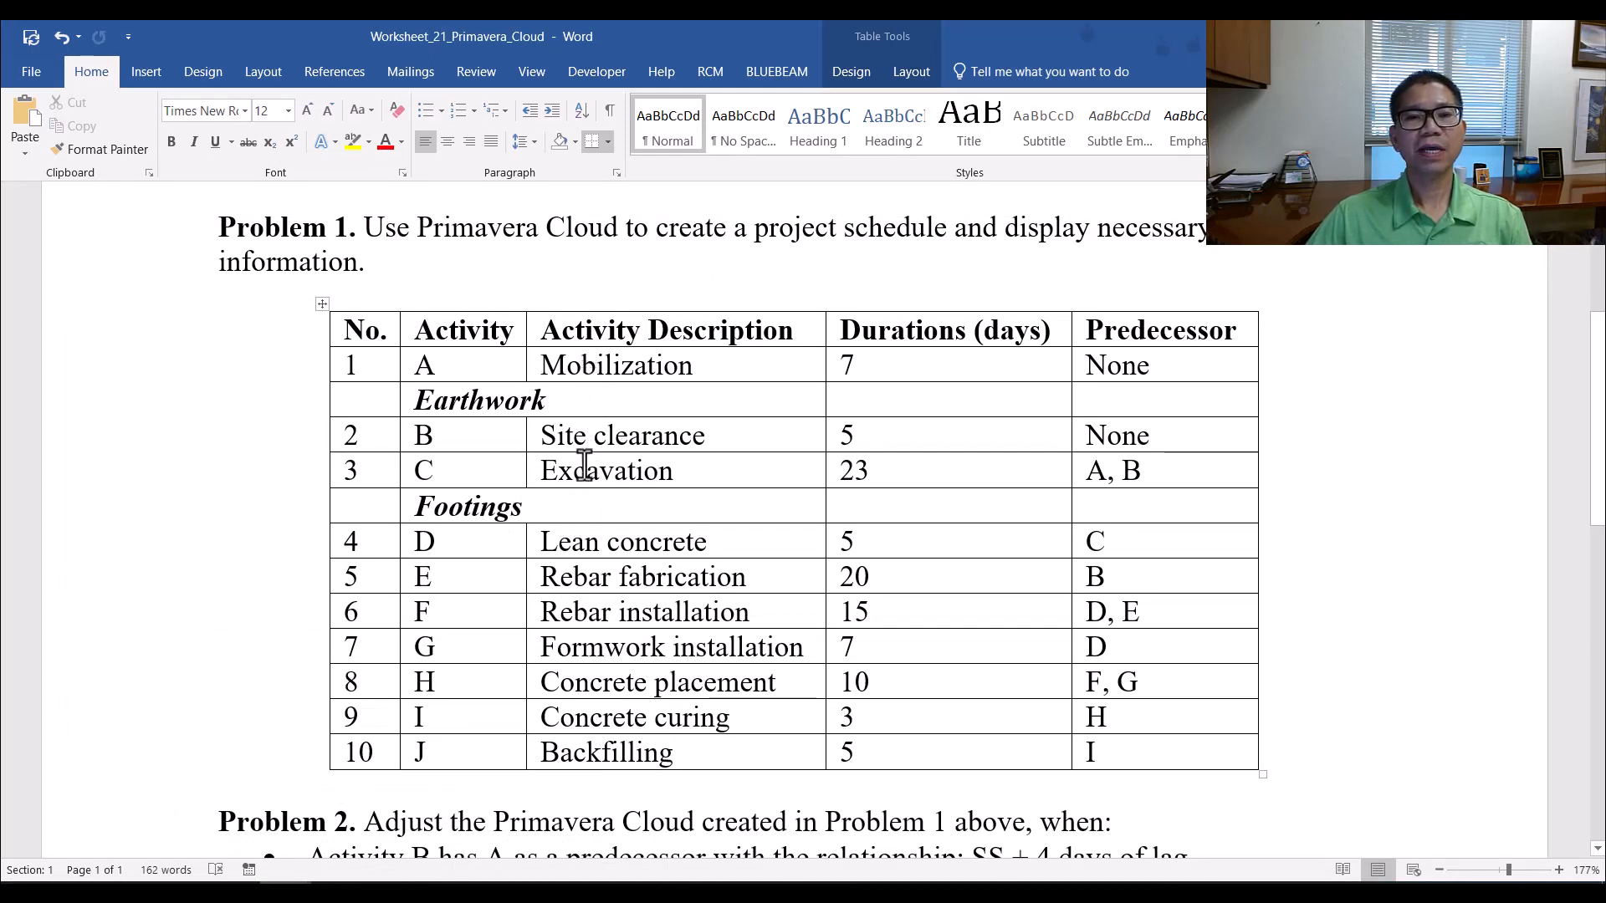
pyautogui.scroll(-1, 584, 464)
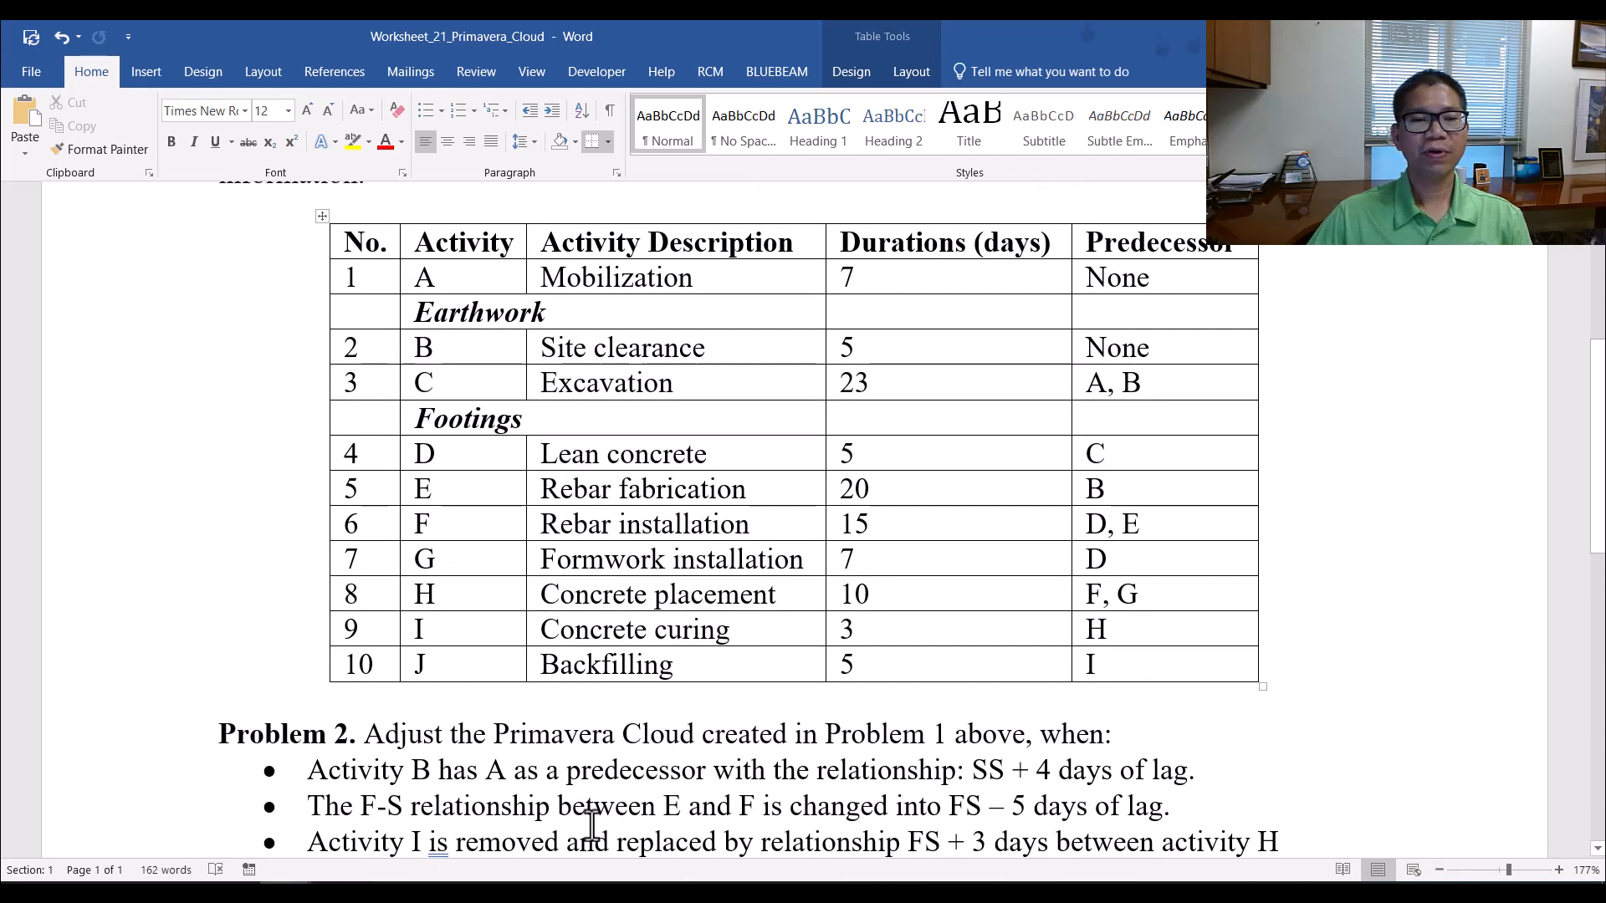
pyautogui.click(389, 891)
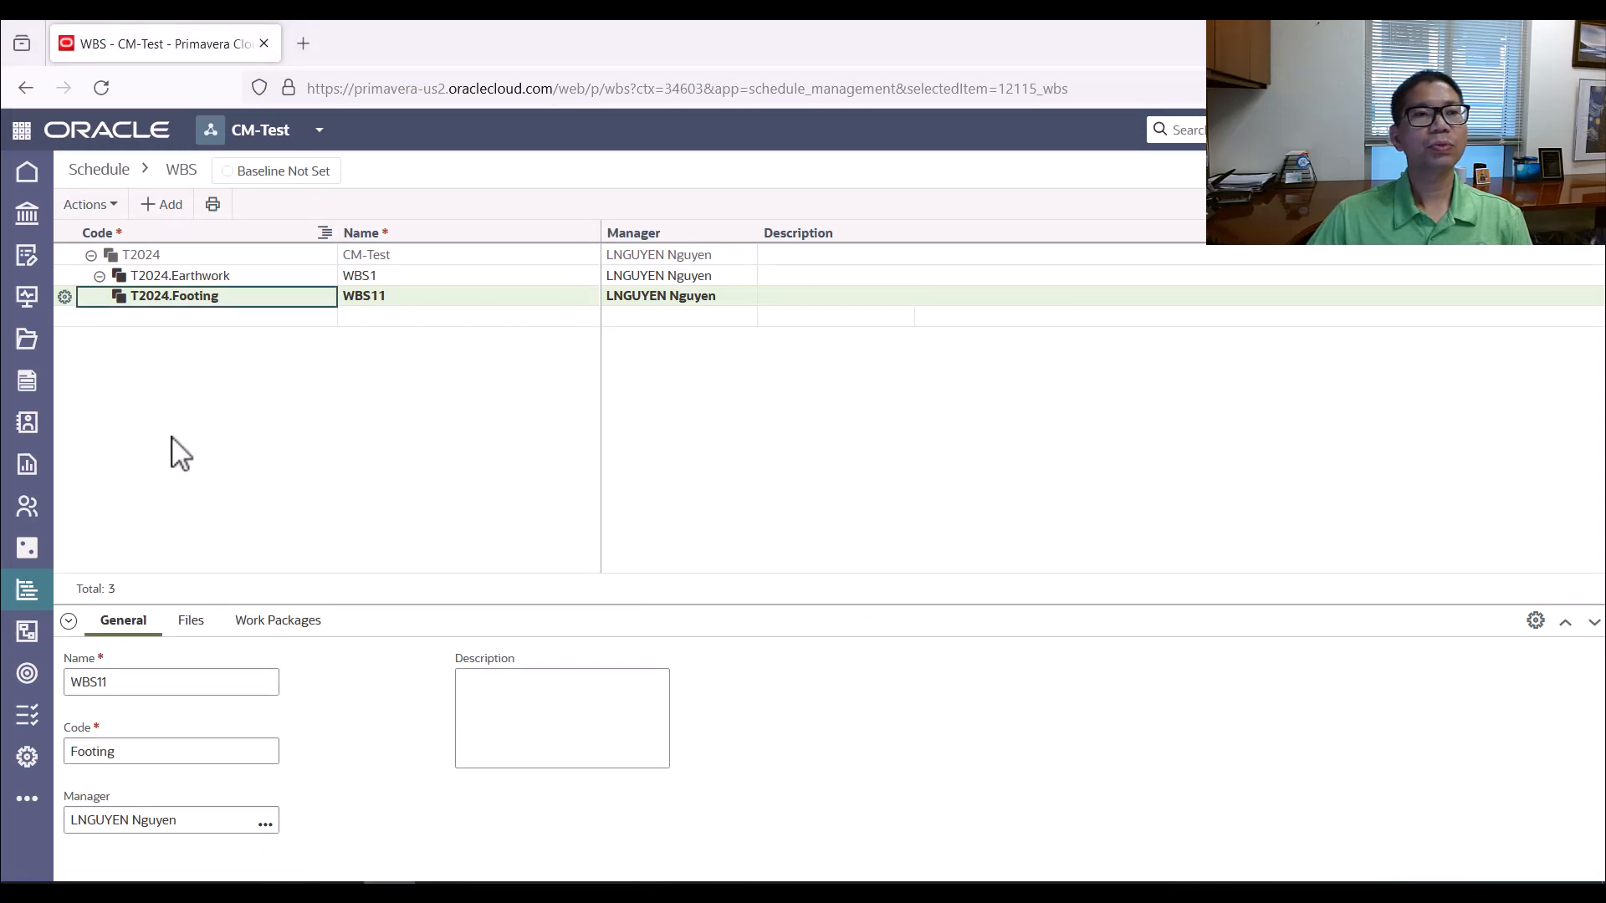
# Open the Activities page of the CM-Test schedule and expand the project to show its Earthwork and Footing elements
pyautogui.moveTo(34, 604)
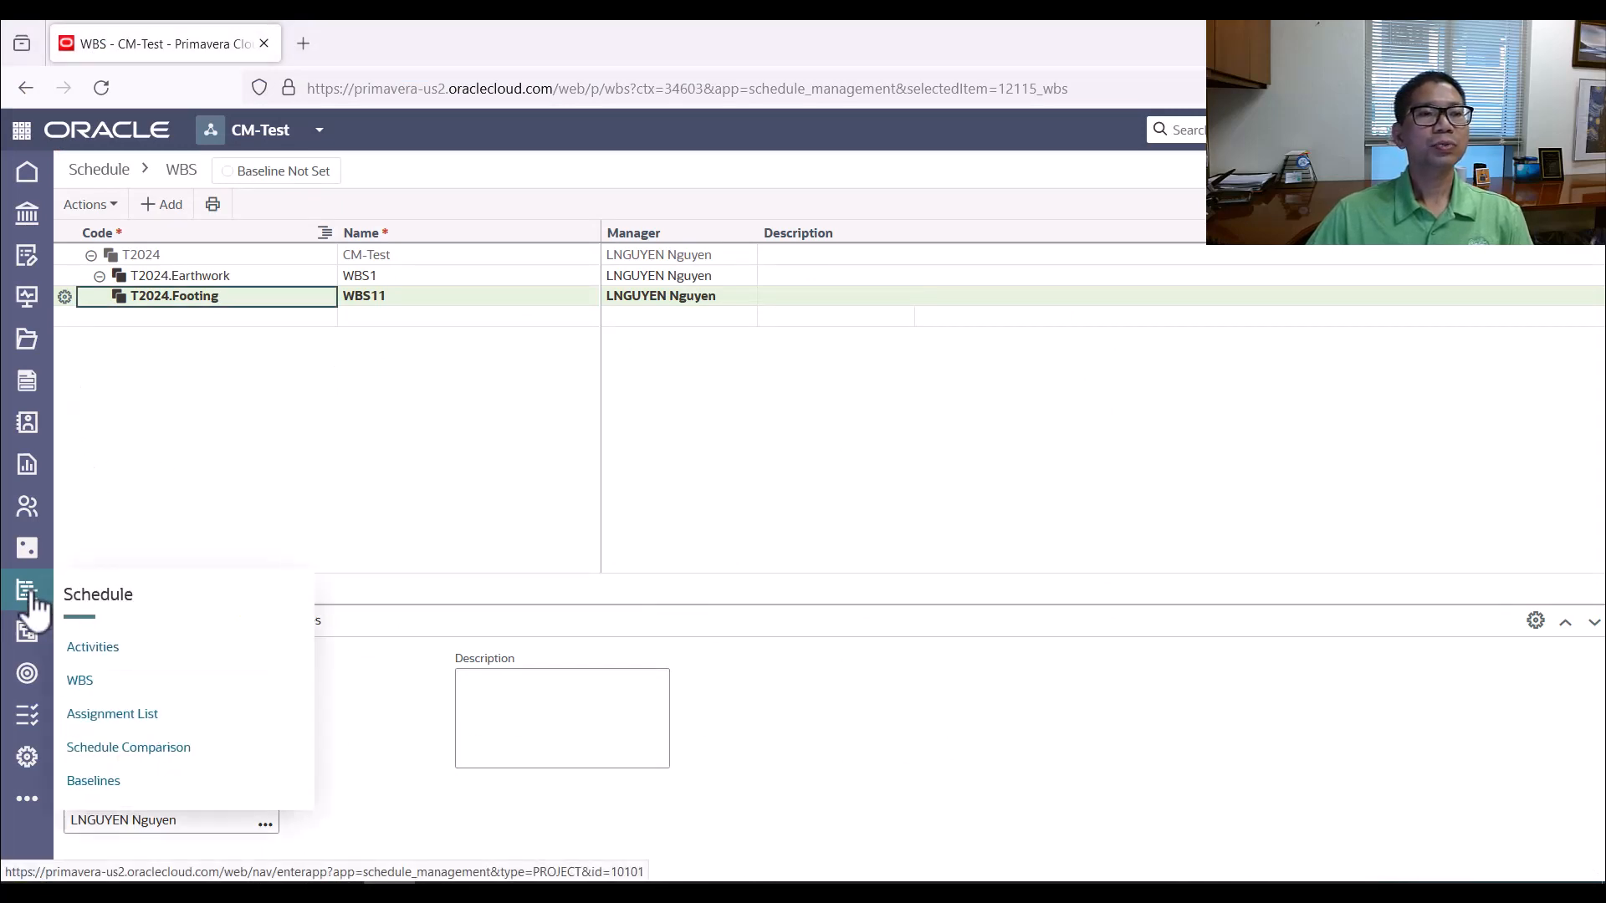
pyautogui.click(99, 650)
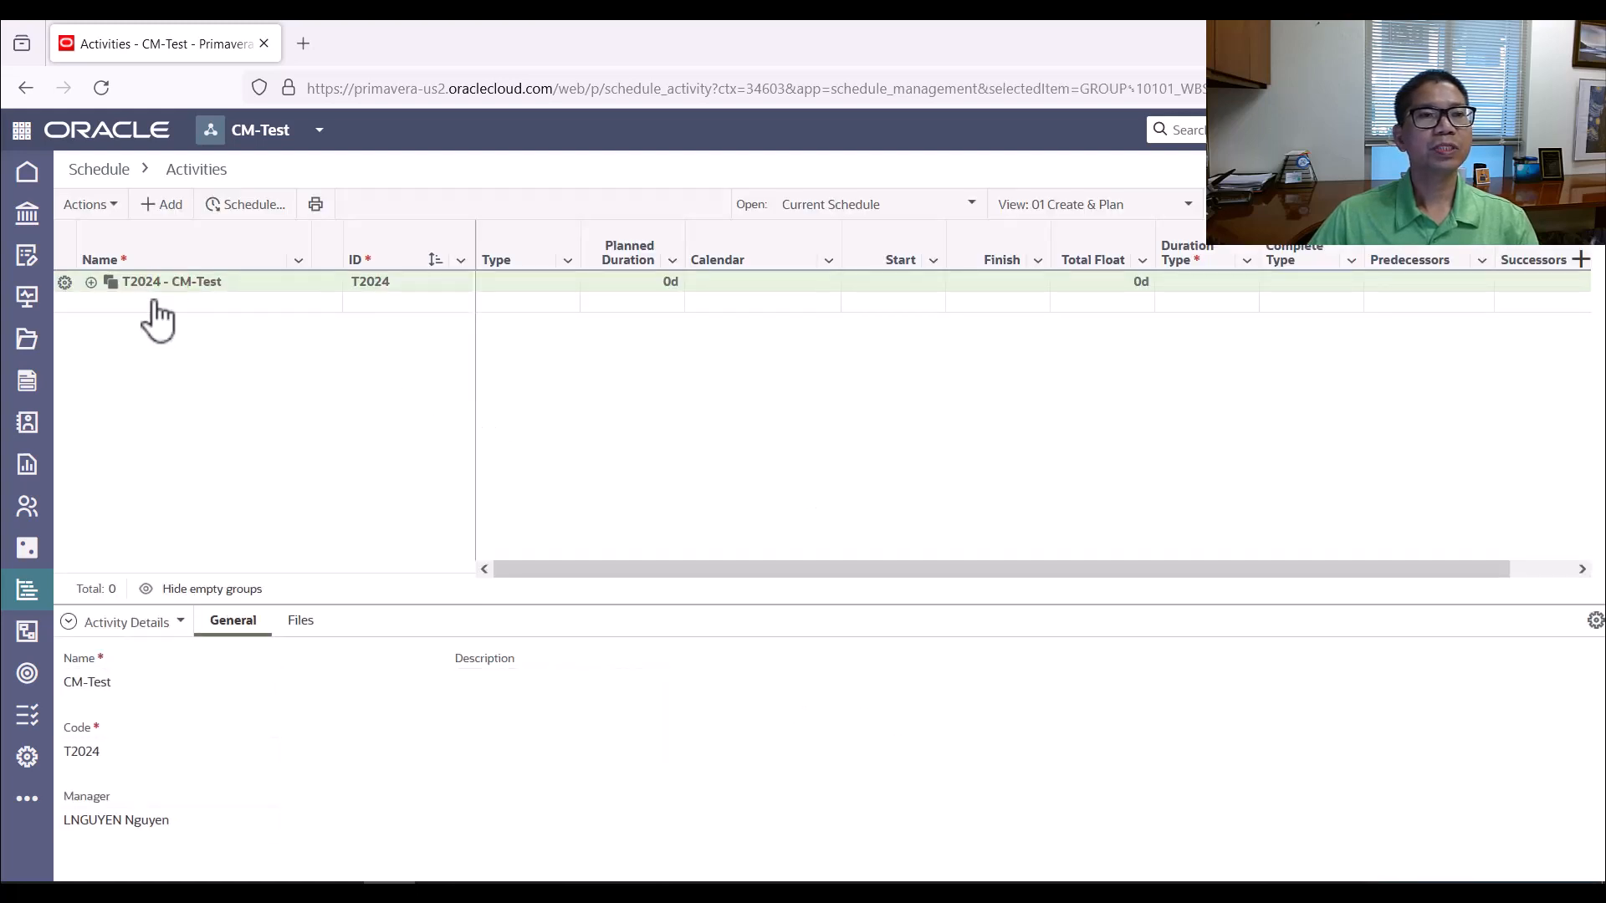
pyautogui.click(91, 283)
pyautogui.click(92, 283)
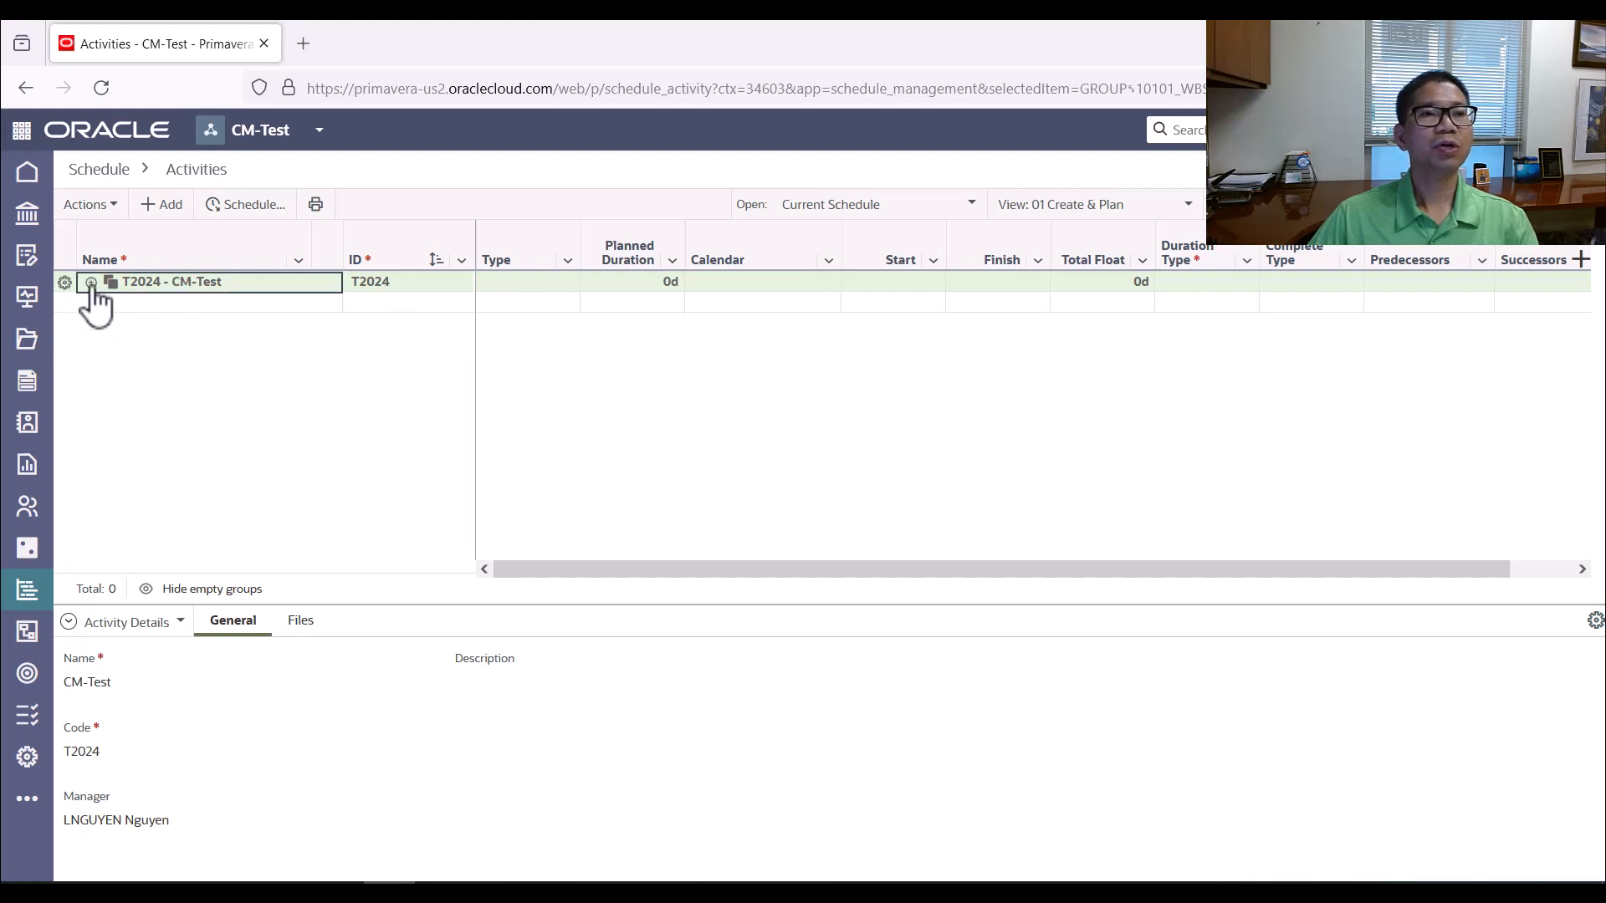
pyautogui.click(90, 283)
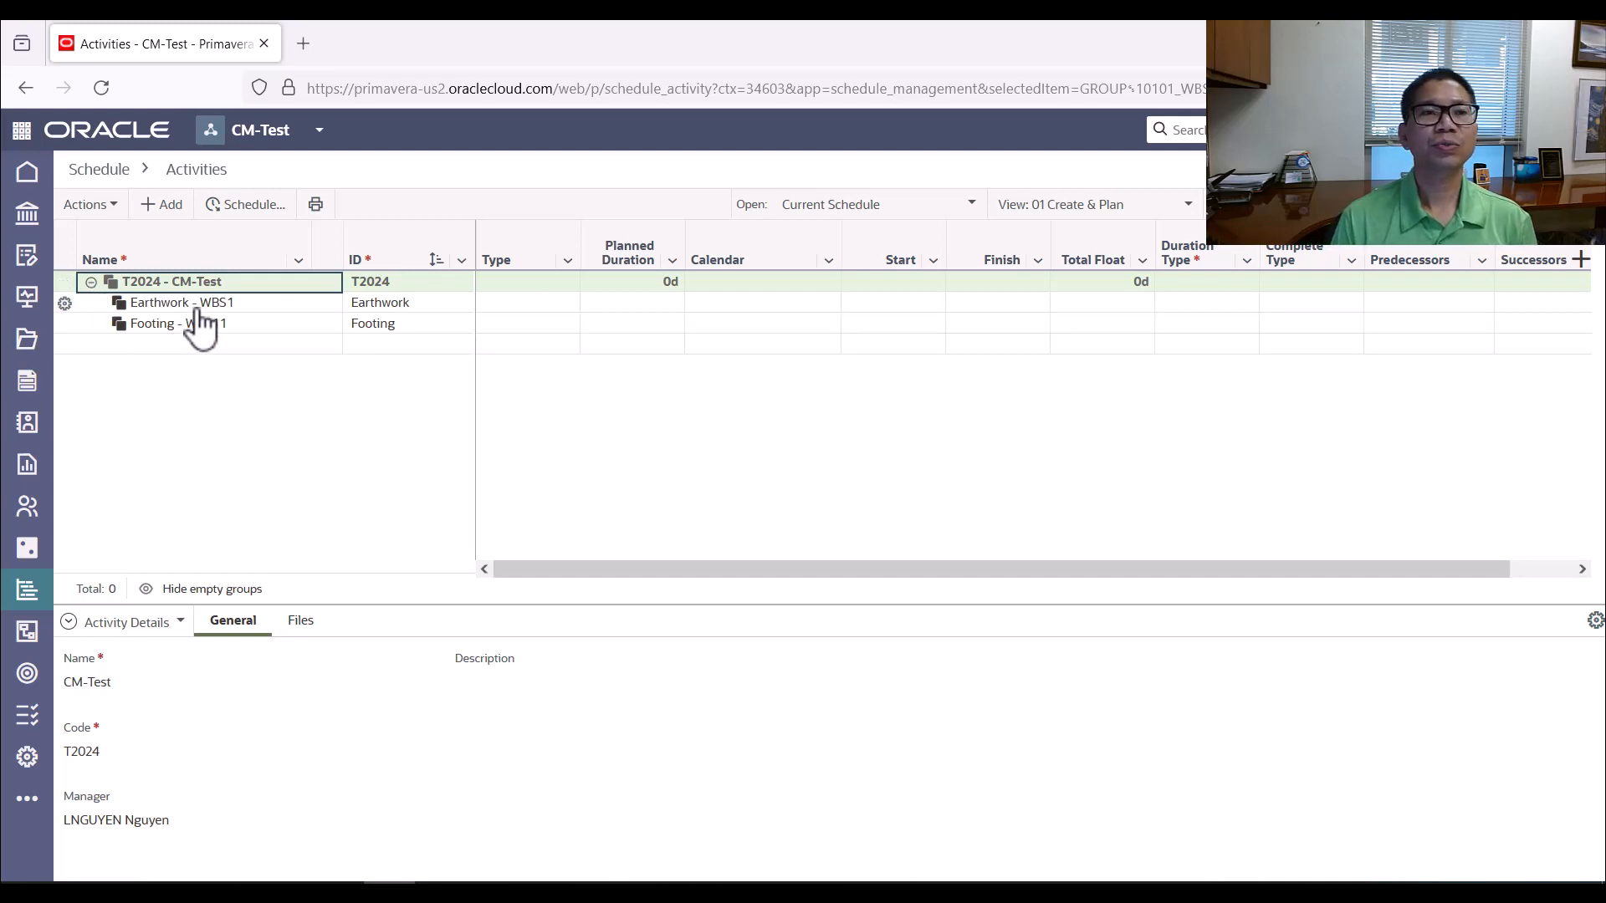
pyautogui.click(91, 282)
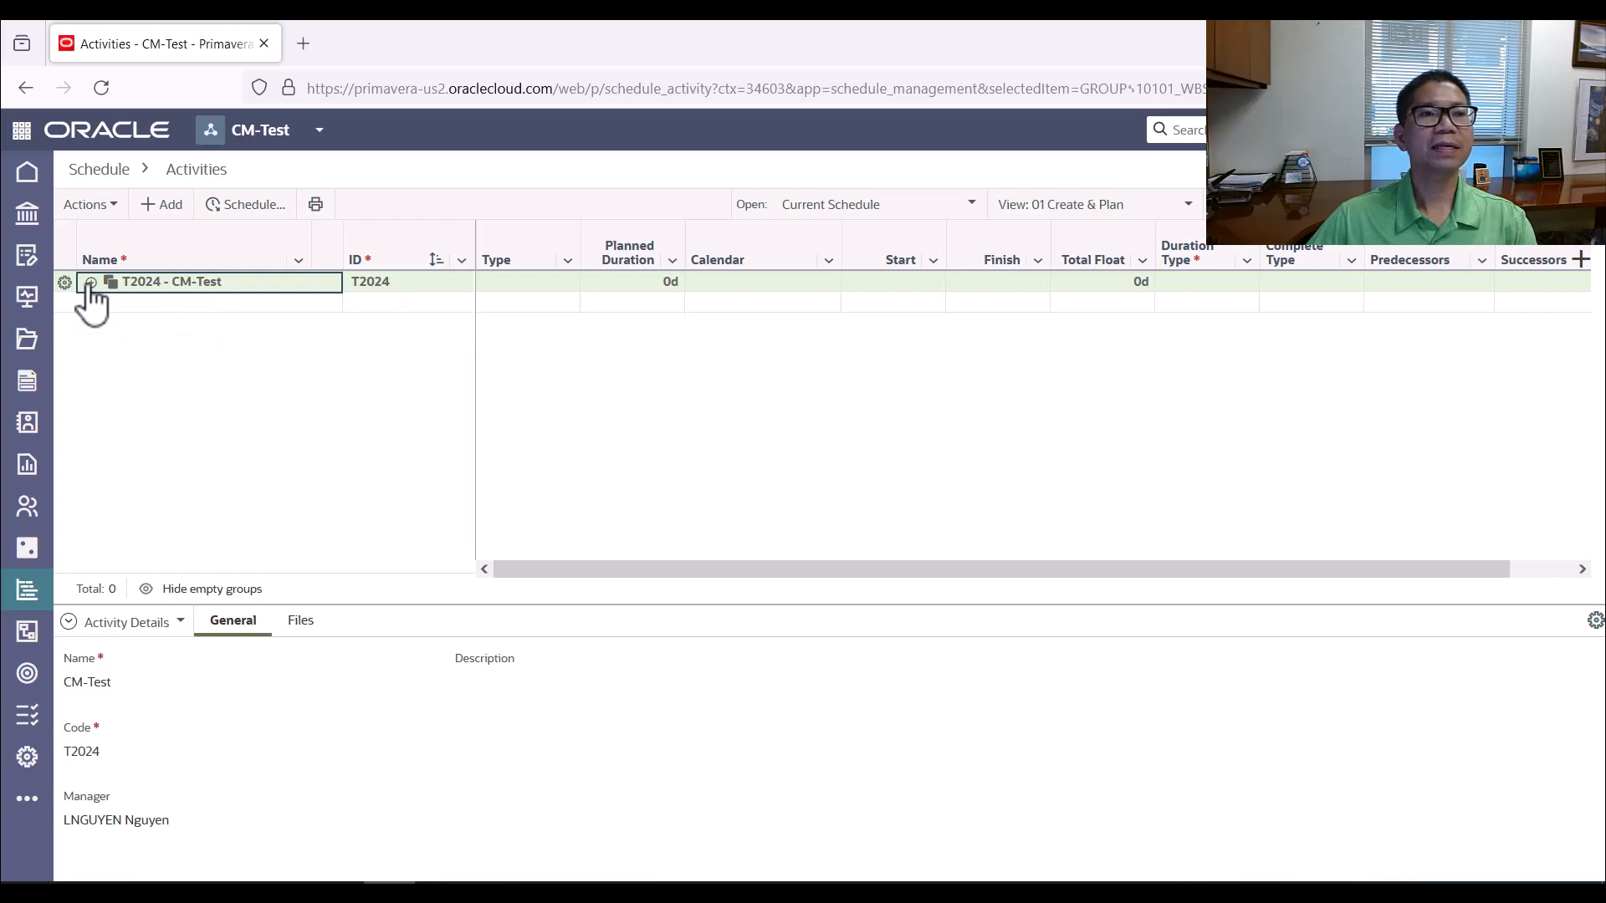
pyautogui.click(91, 282)
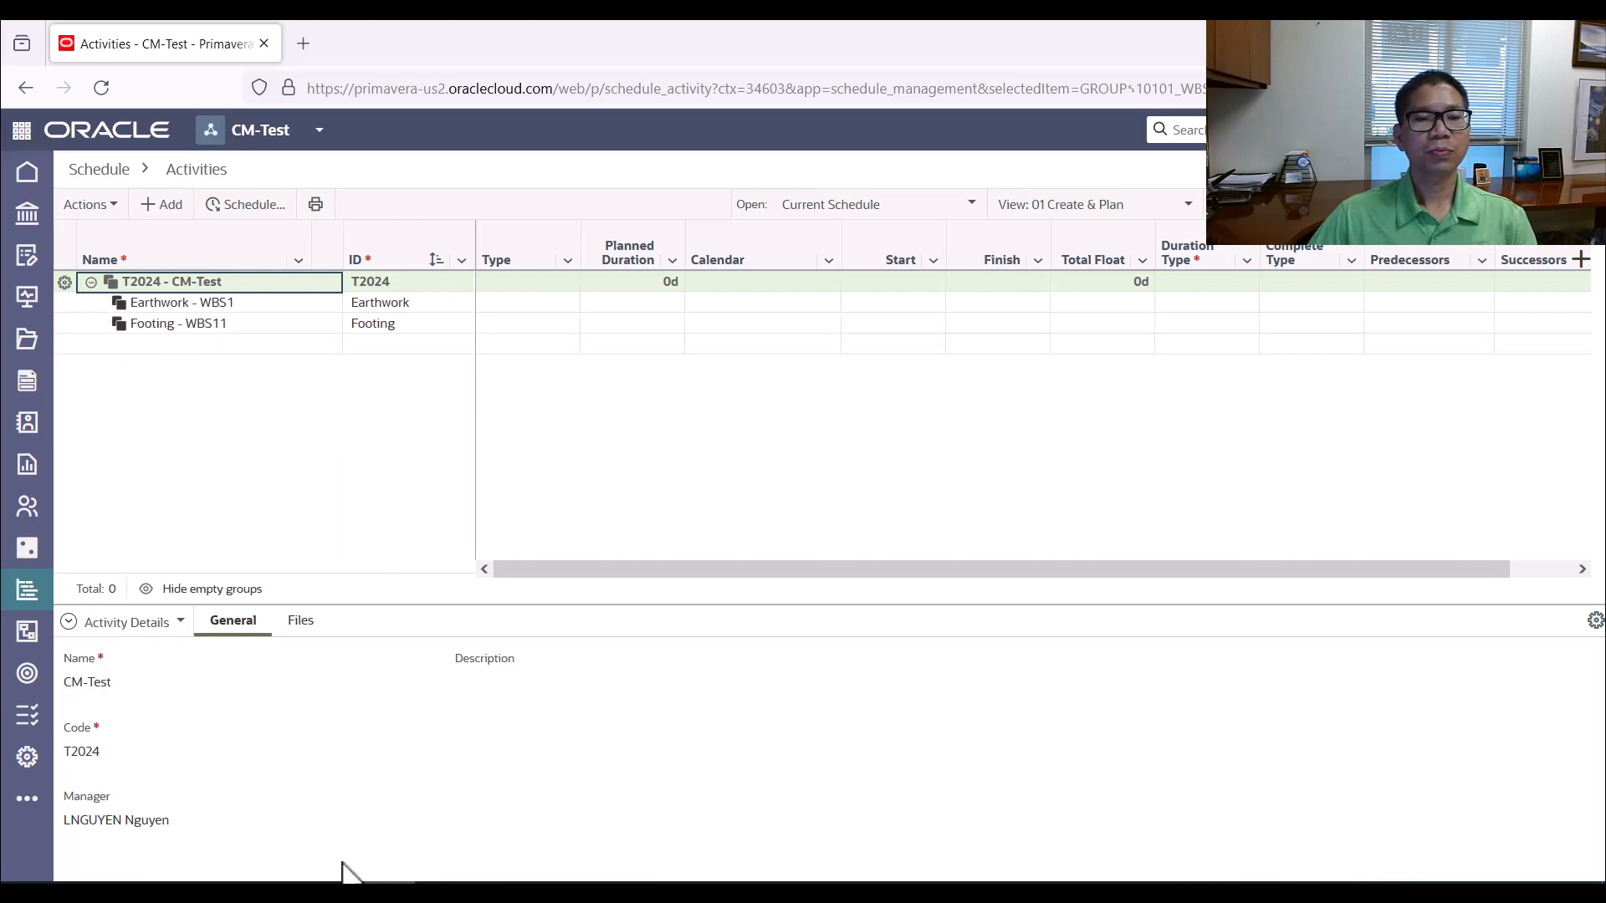
# Check the first activity in the Word worksheet and add an activity named Mobilization directly under the CM-Test project
pyautogui.click(573, 830)
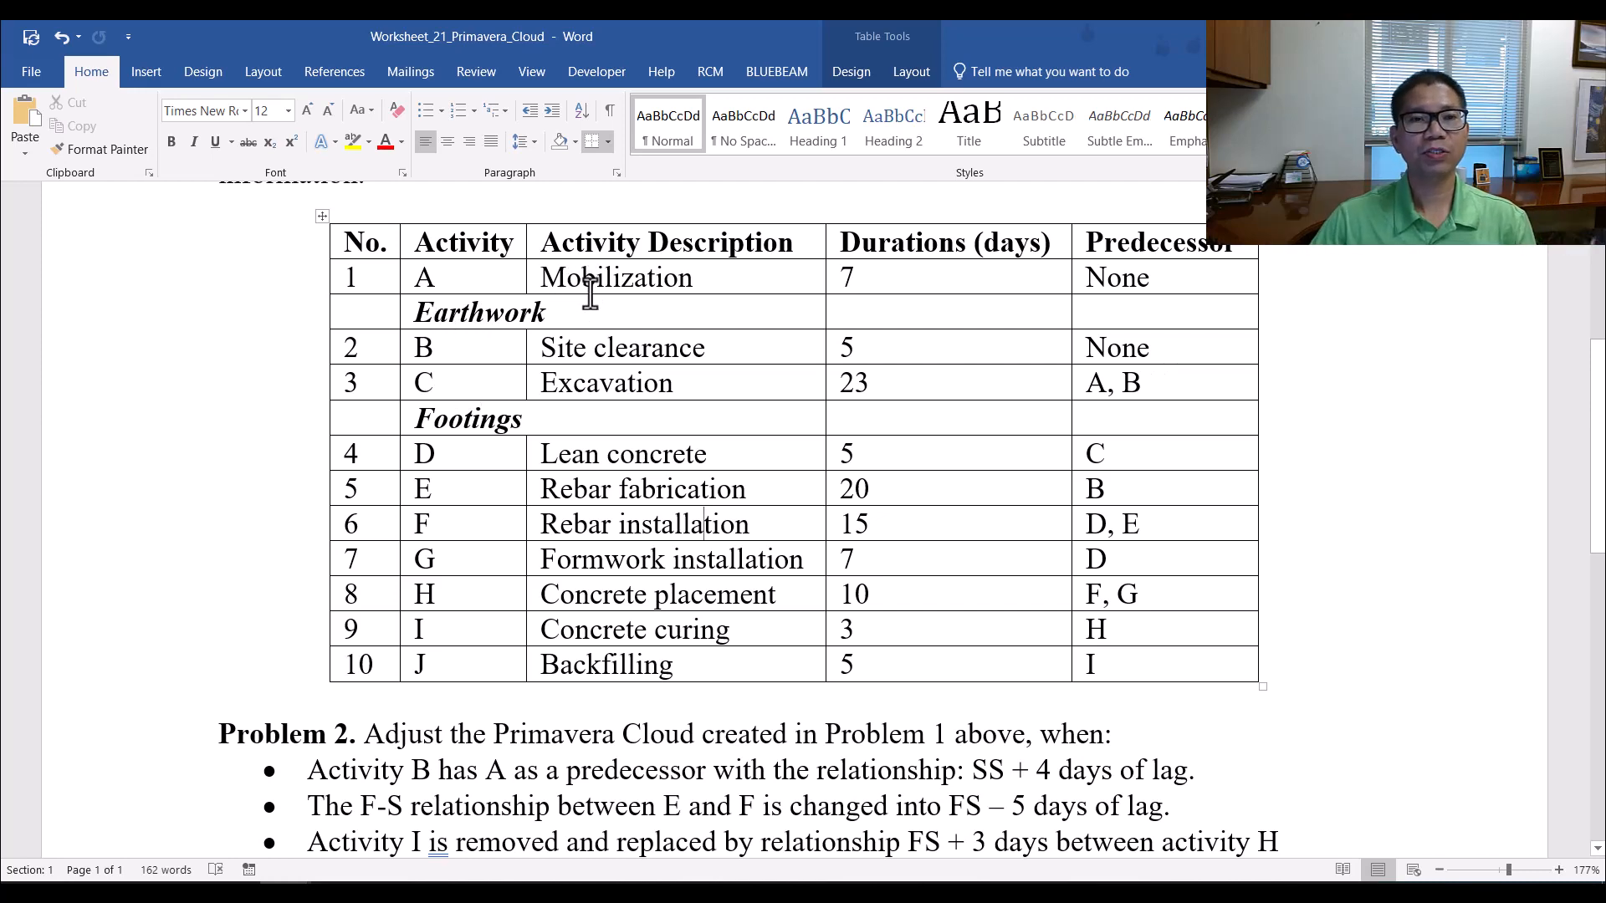
pyautogui.click(558, 316)
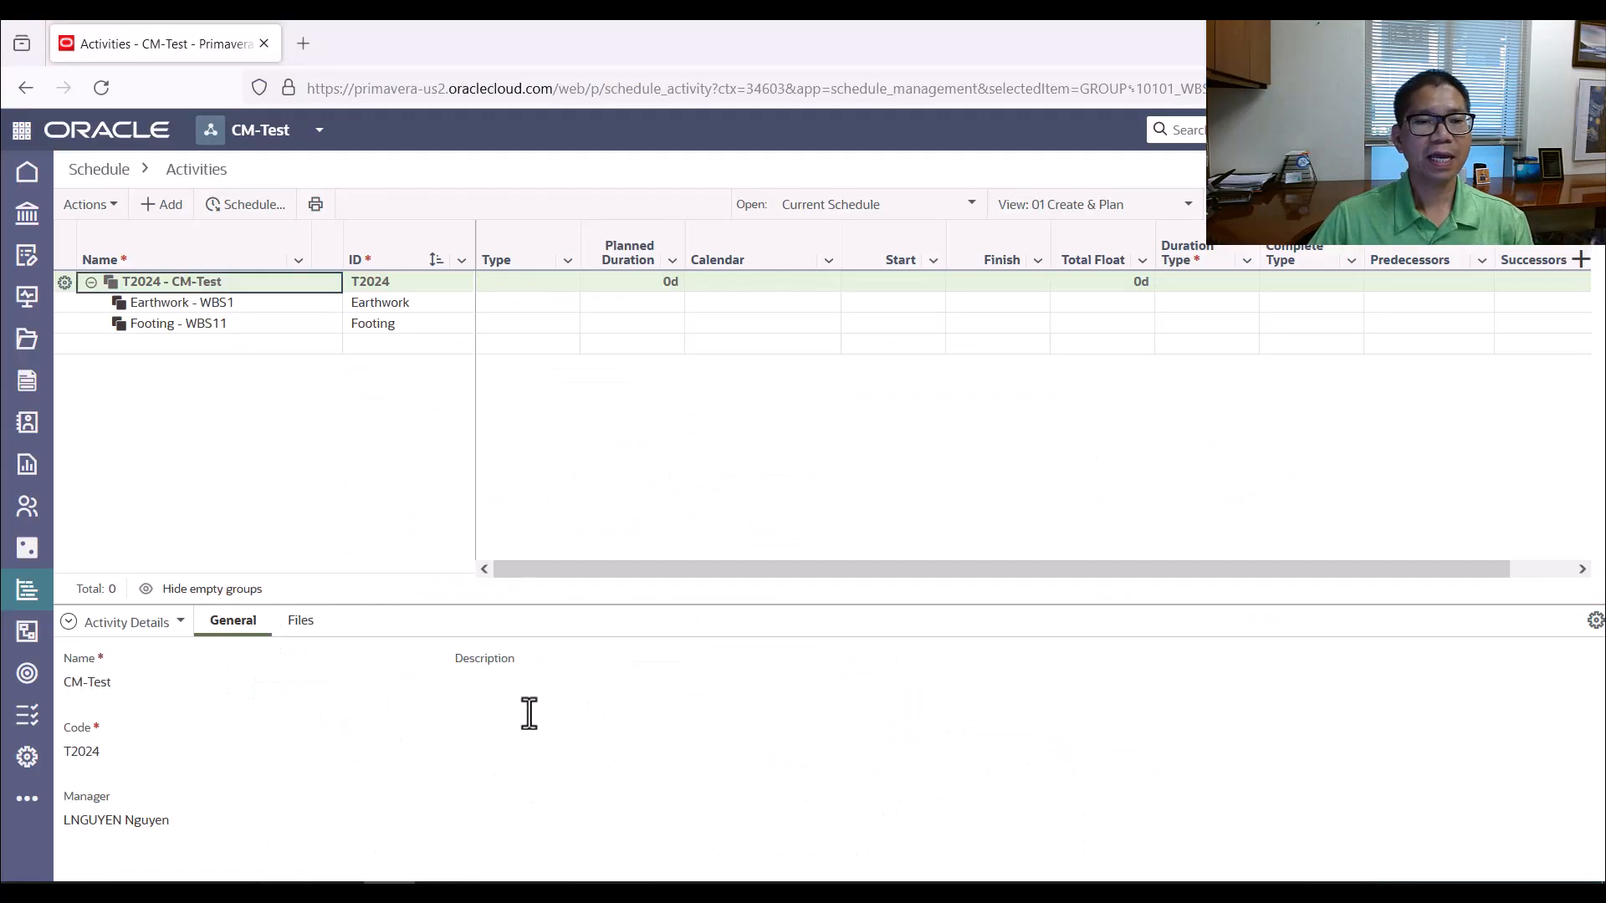
pyautogui.rightClick(193, 285)
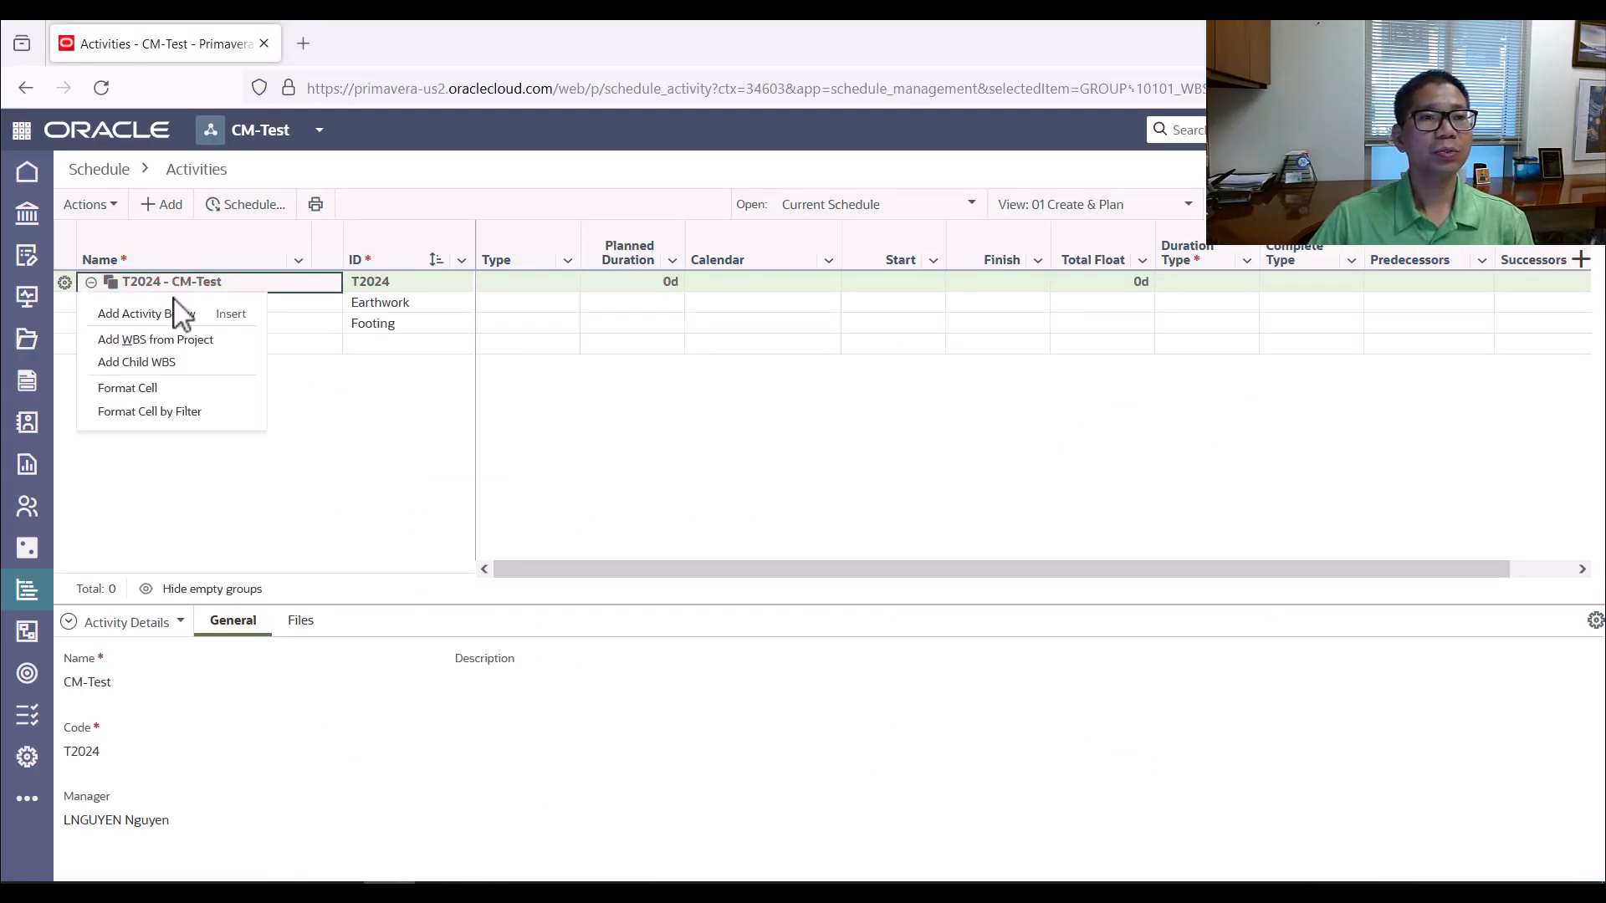
pyautogui.click(163, 314)
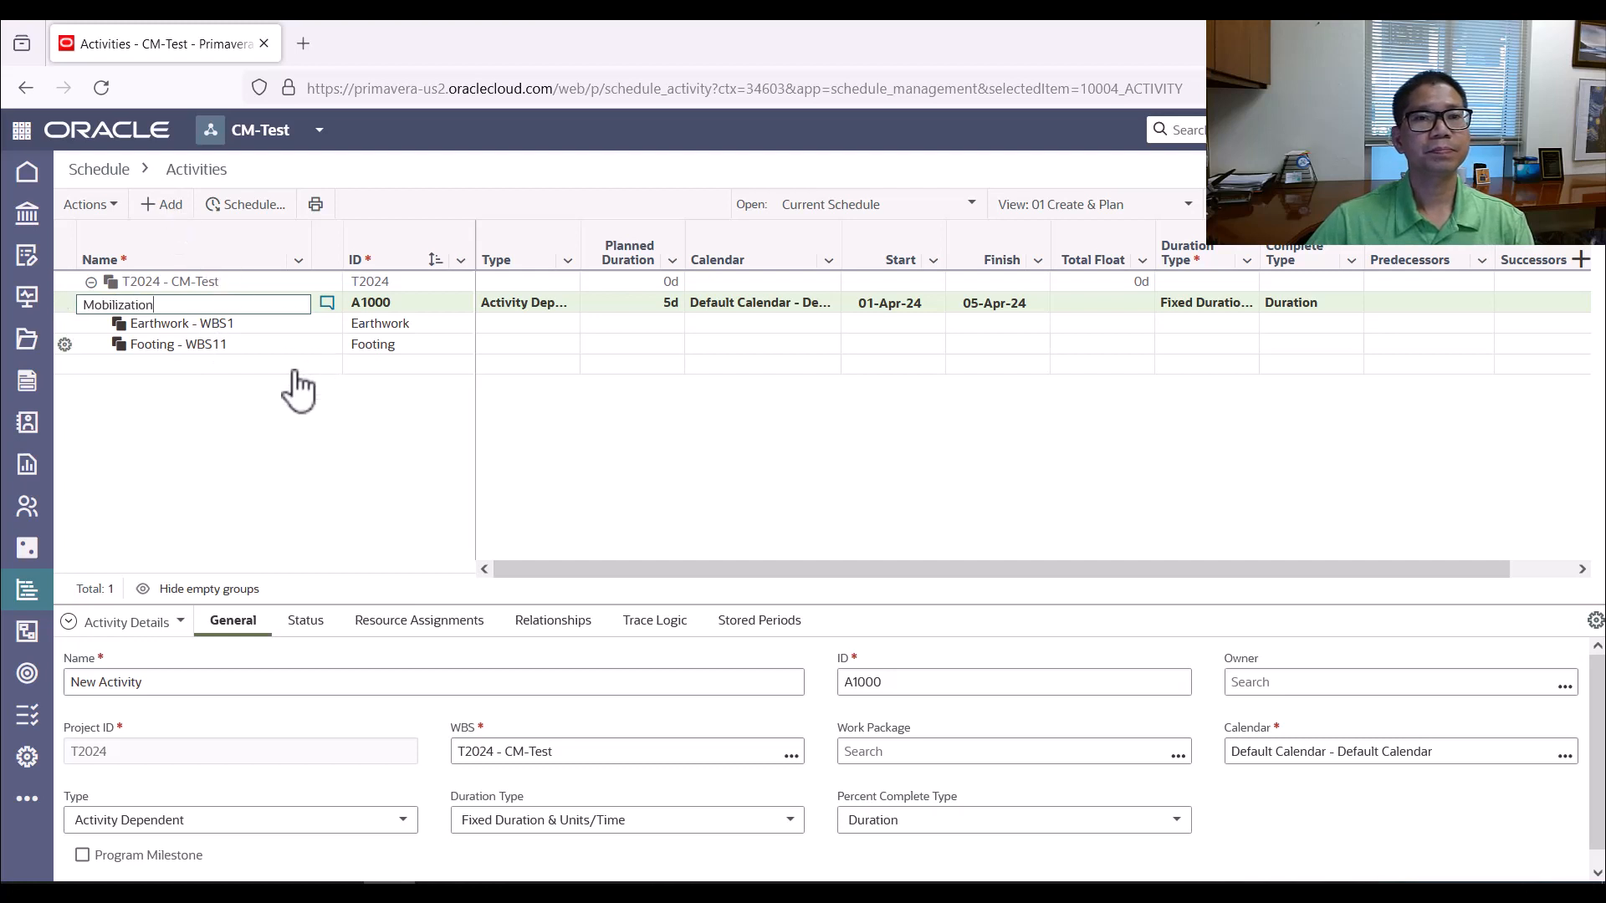
pyautogui.press('Return')
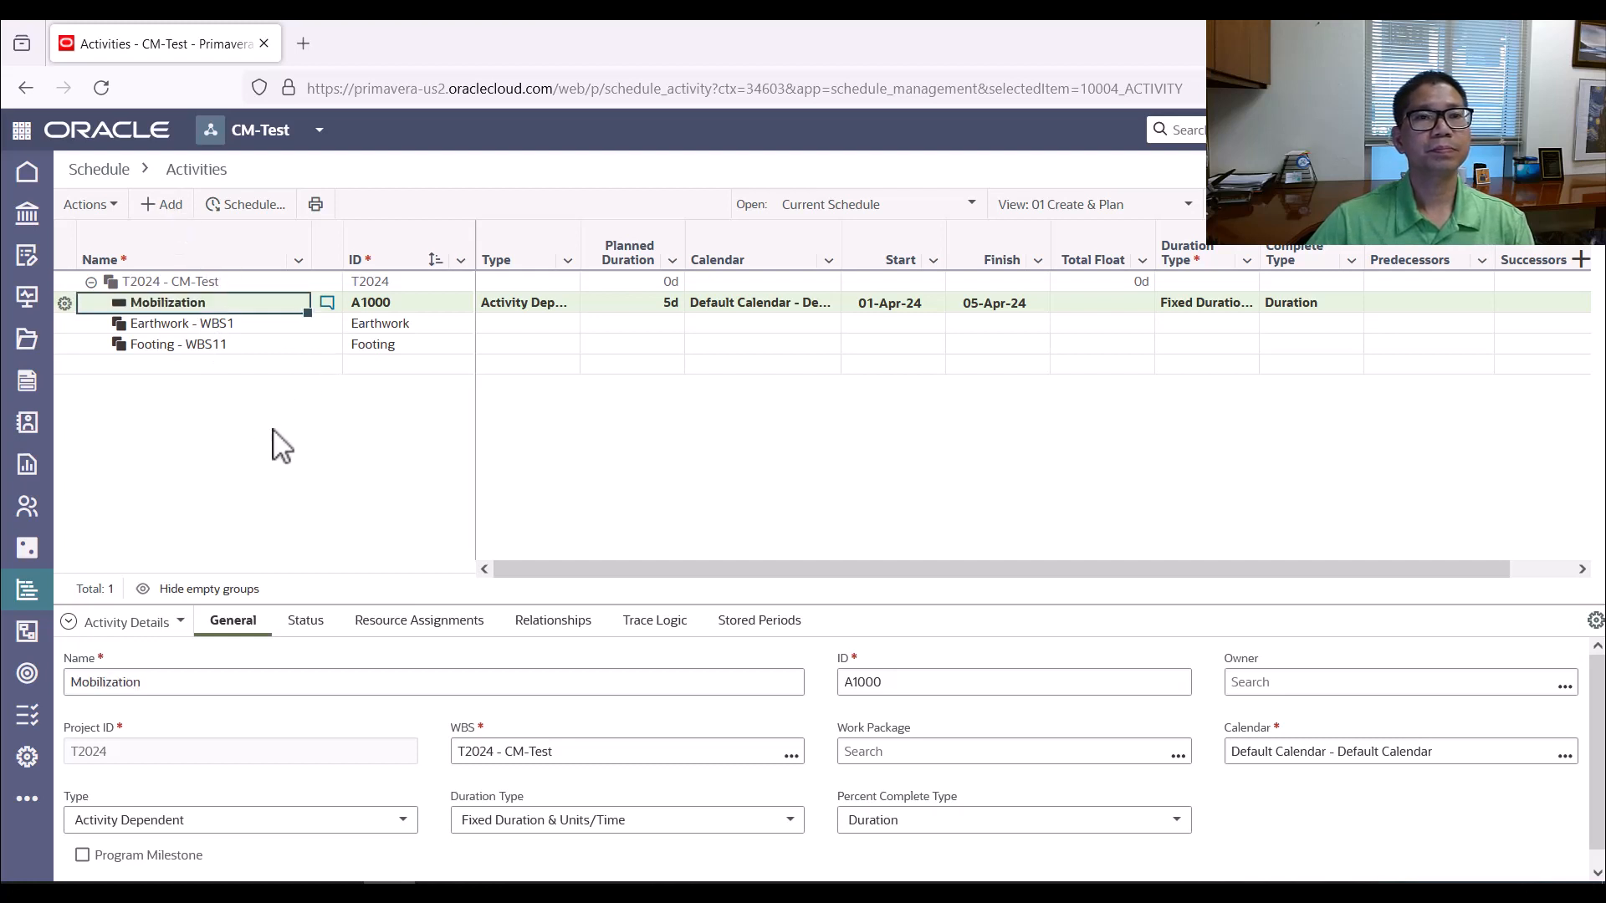
pyautogui.click(208, 324)
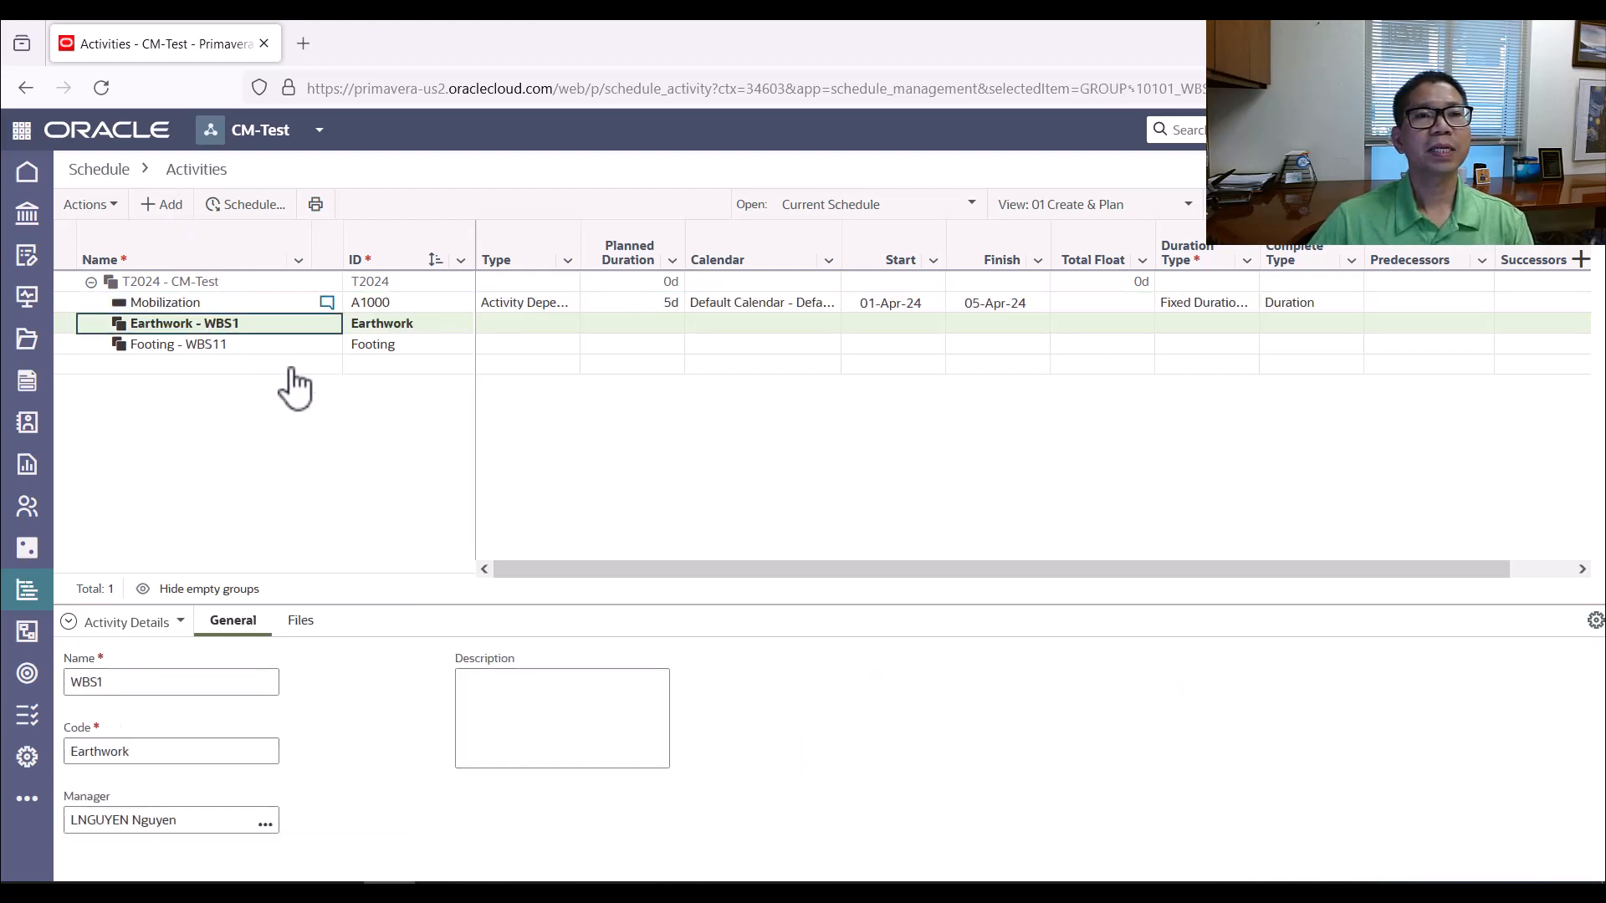
# Check Mobilization's duration in the worksheet and set the activity's planned duration to 7 days
pyautogui.click(643, 308)
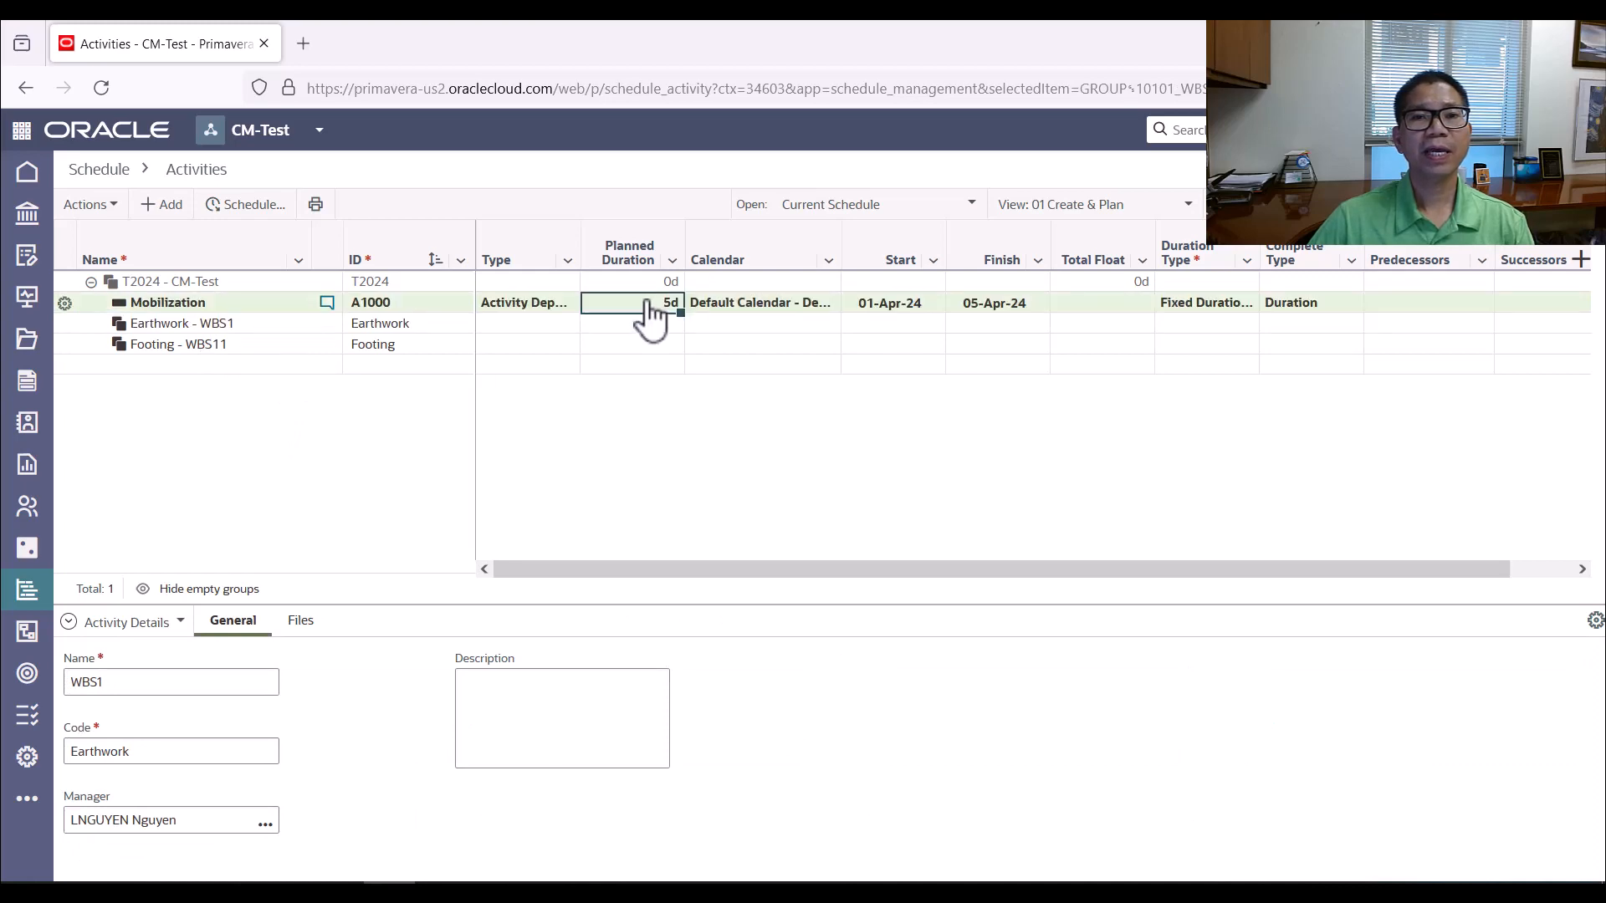
pyautogui.hotkey('alt', 'Tab')
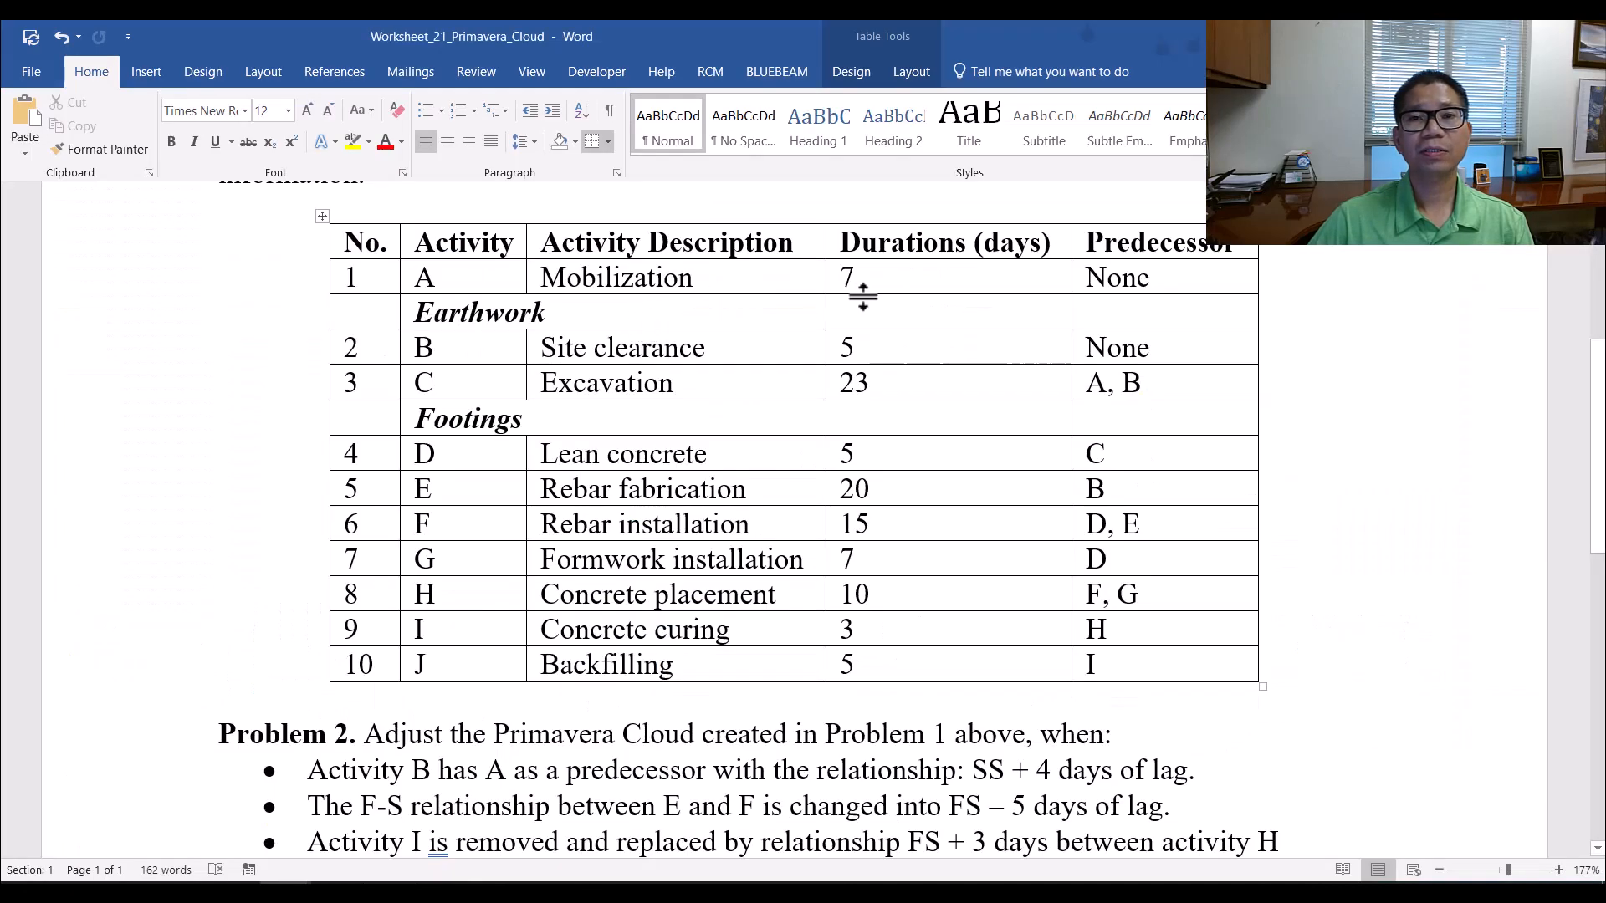
pyautogui.hotkey('alt', 'Tab')
pyautogui.write('7')
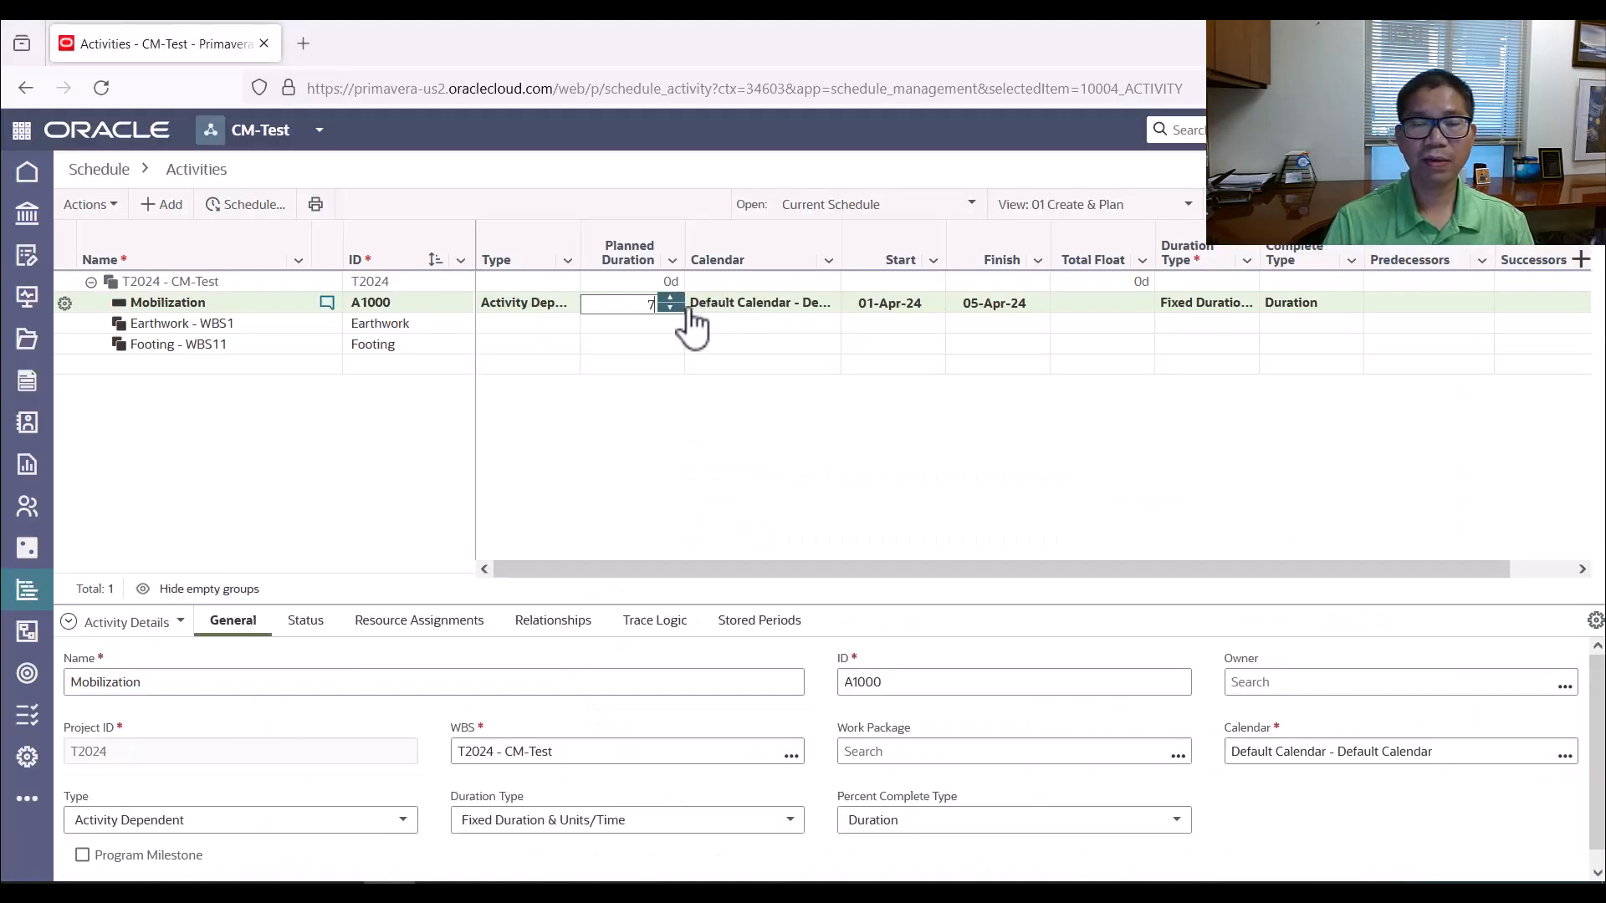
pyautogui.click(671, 307)
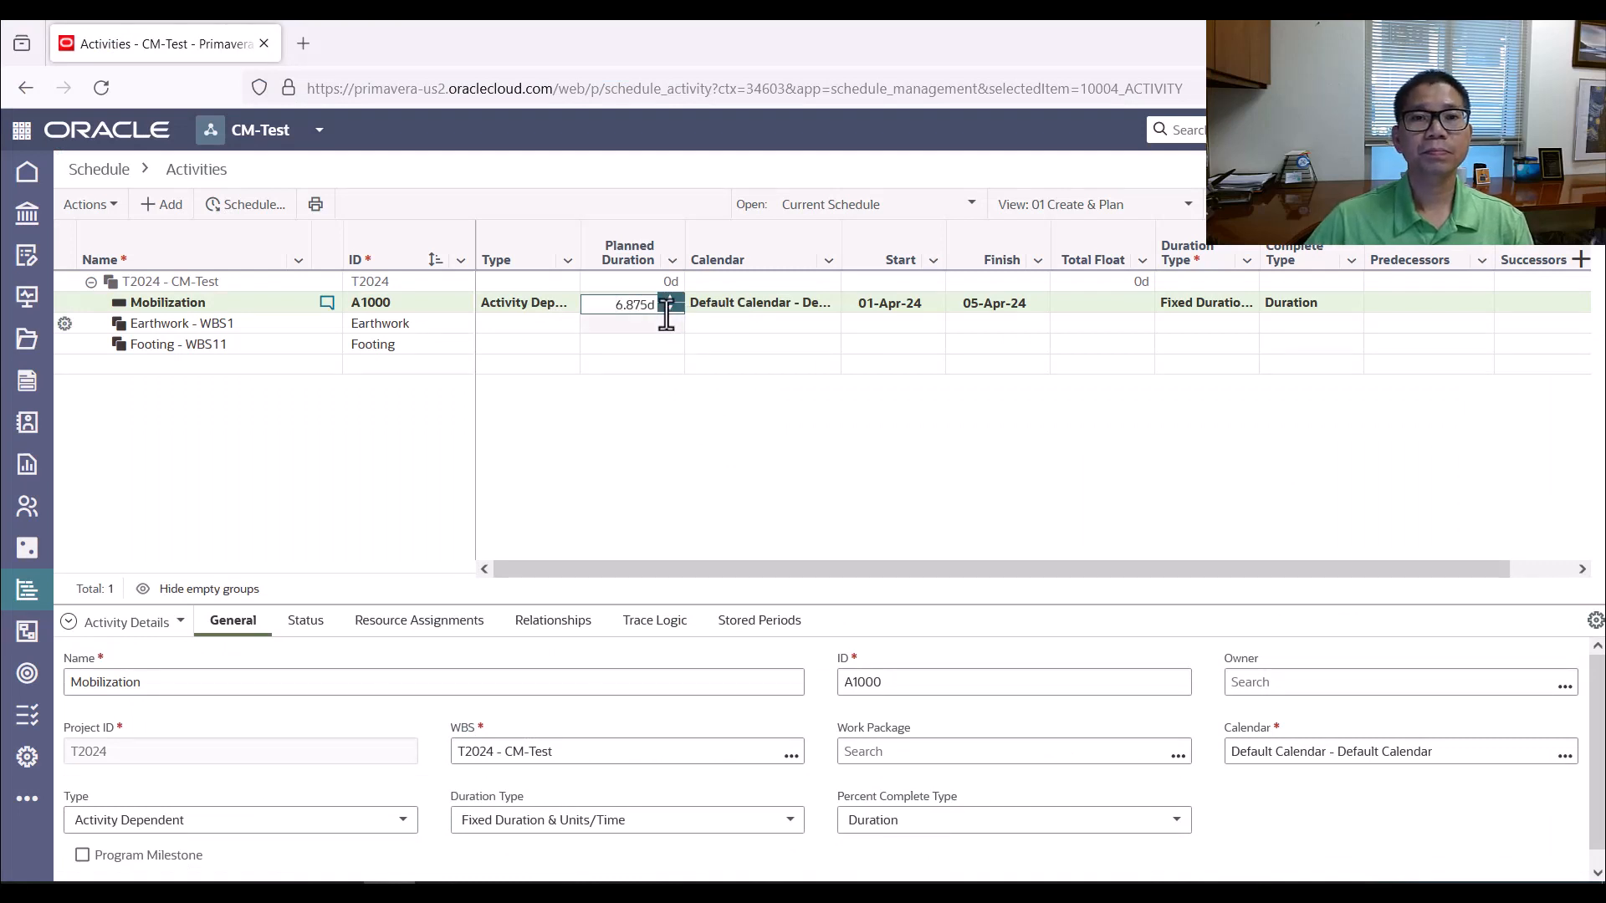
pyautogui.click(670, 298)
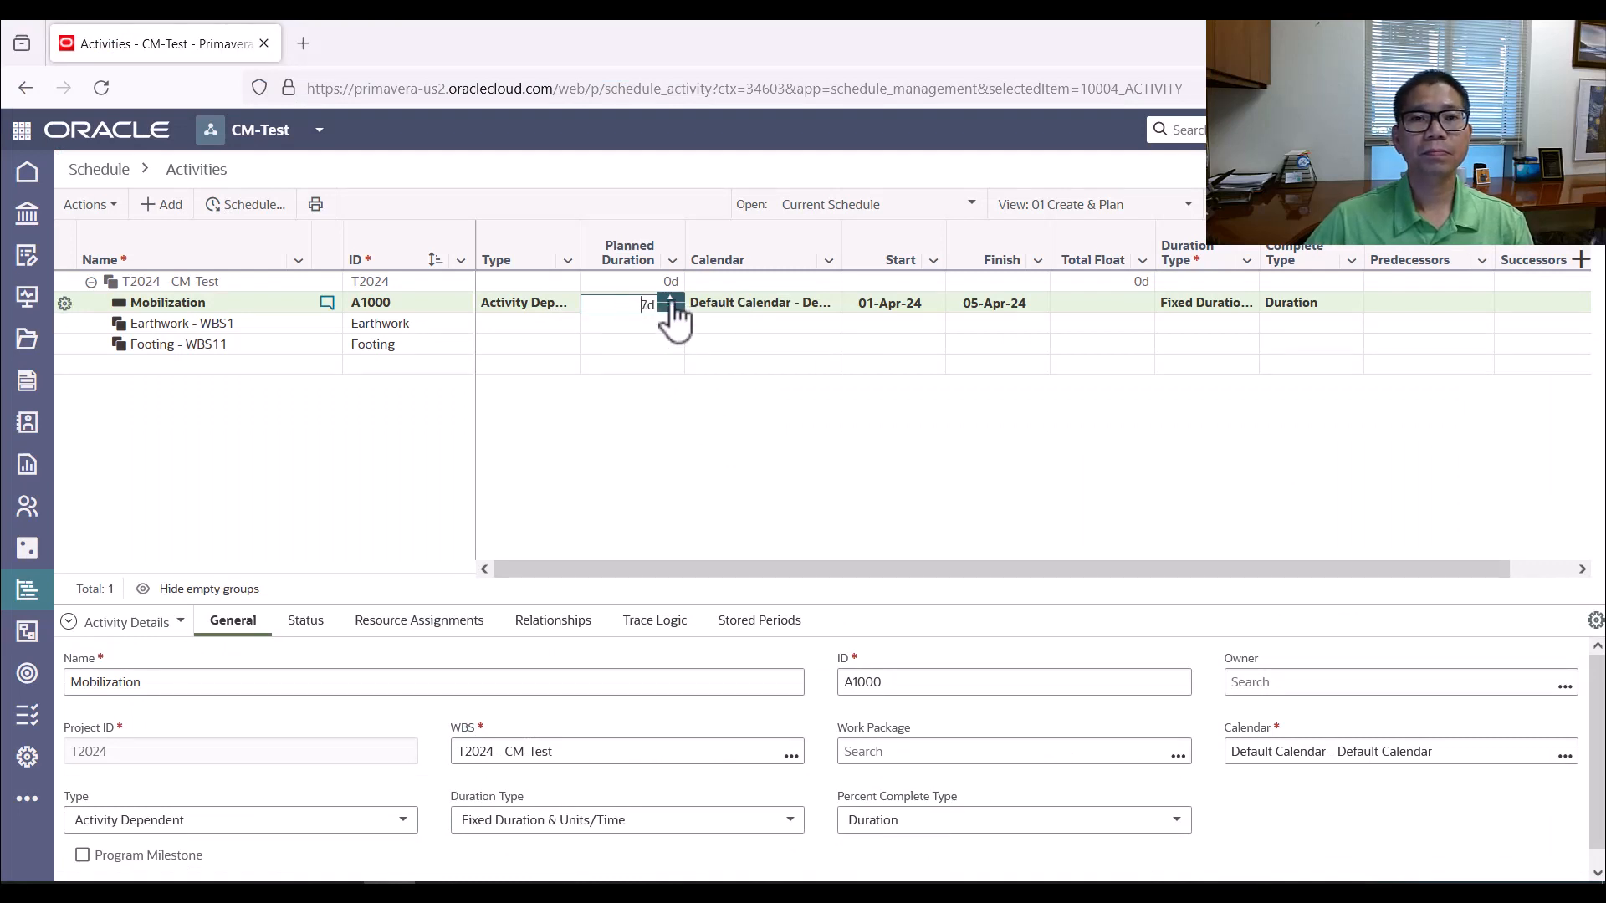
pyautogui.click(242, 306)
# Add two activities named Site clearance and Excavation under the Earthwork element
pyautogui.click(216, 327)
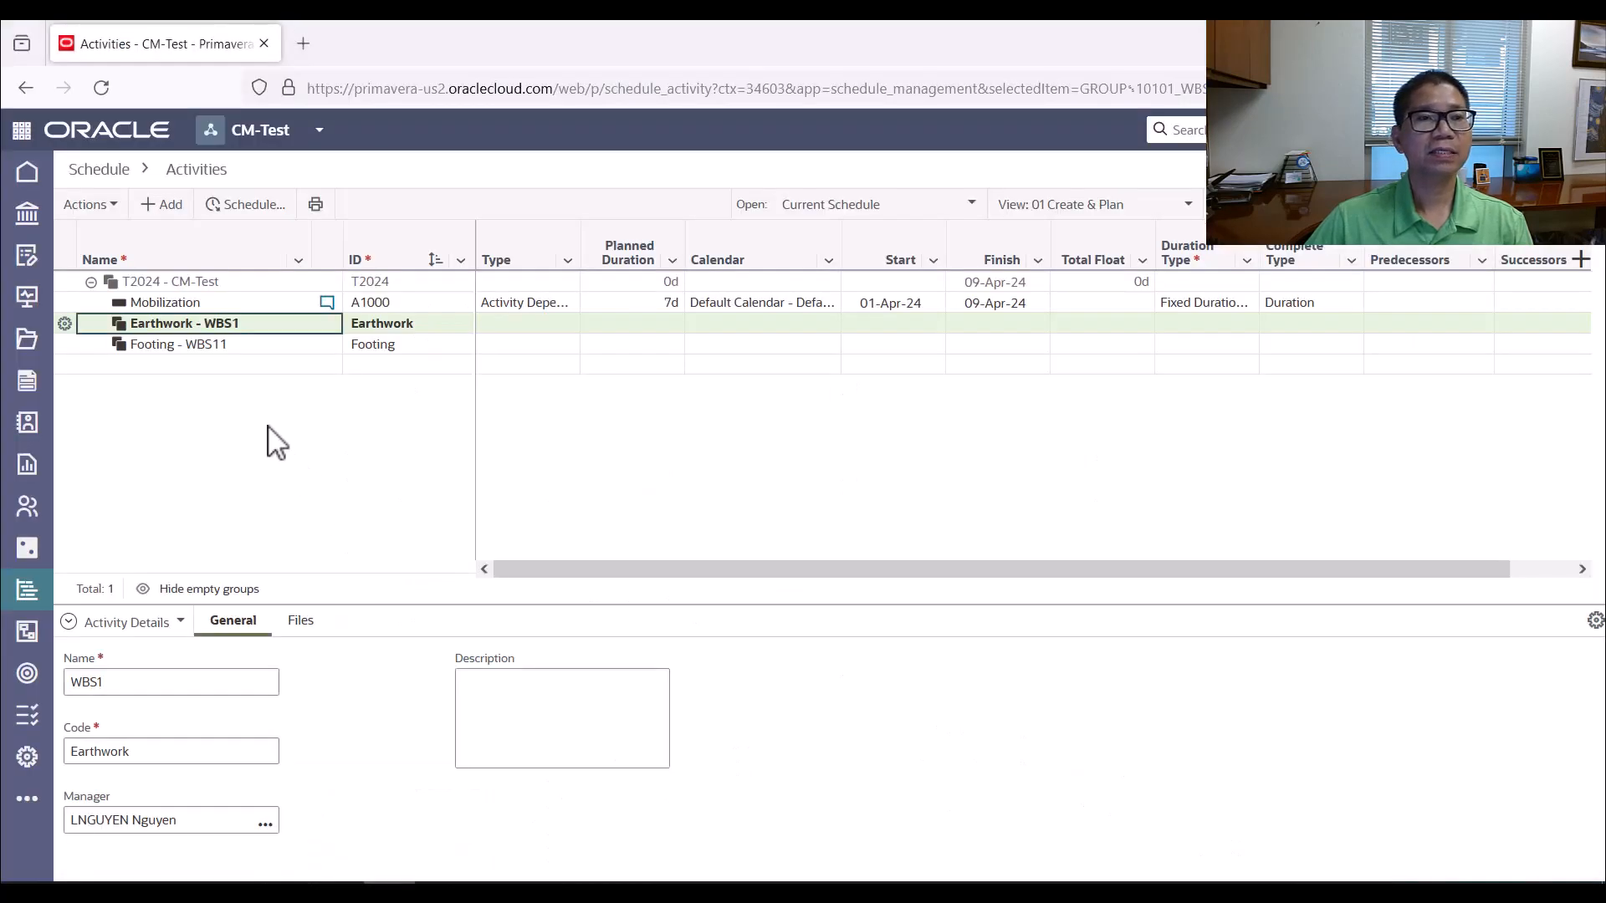
pyautogui.click(164, 207)
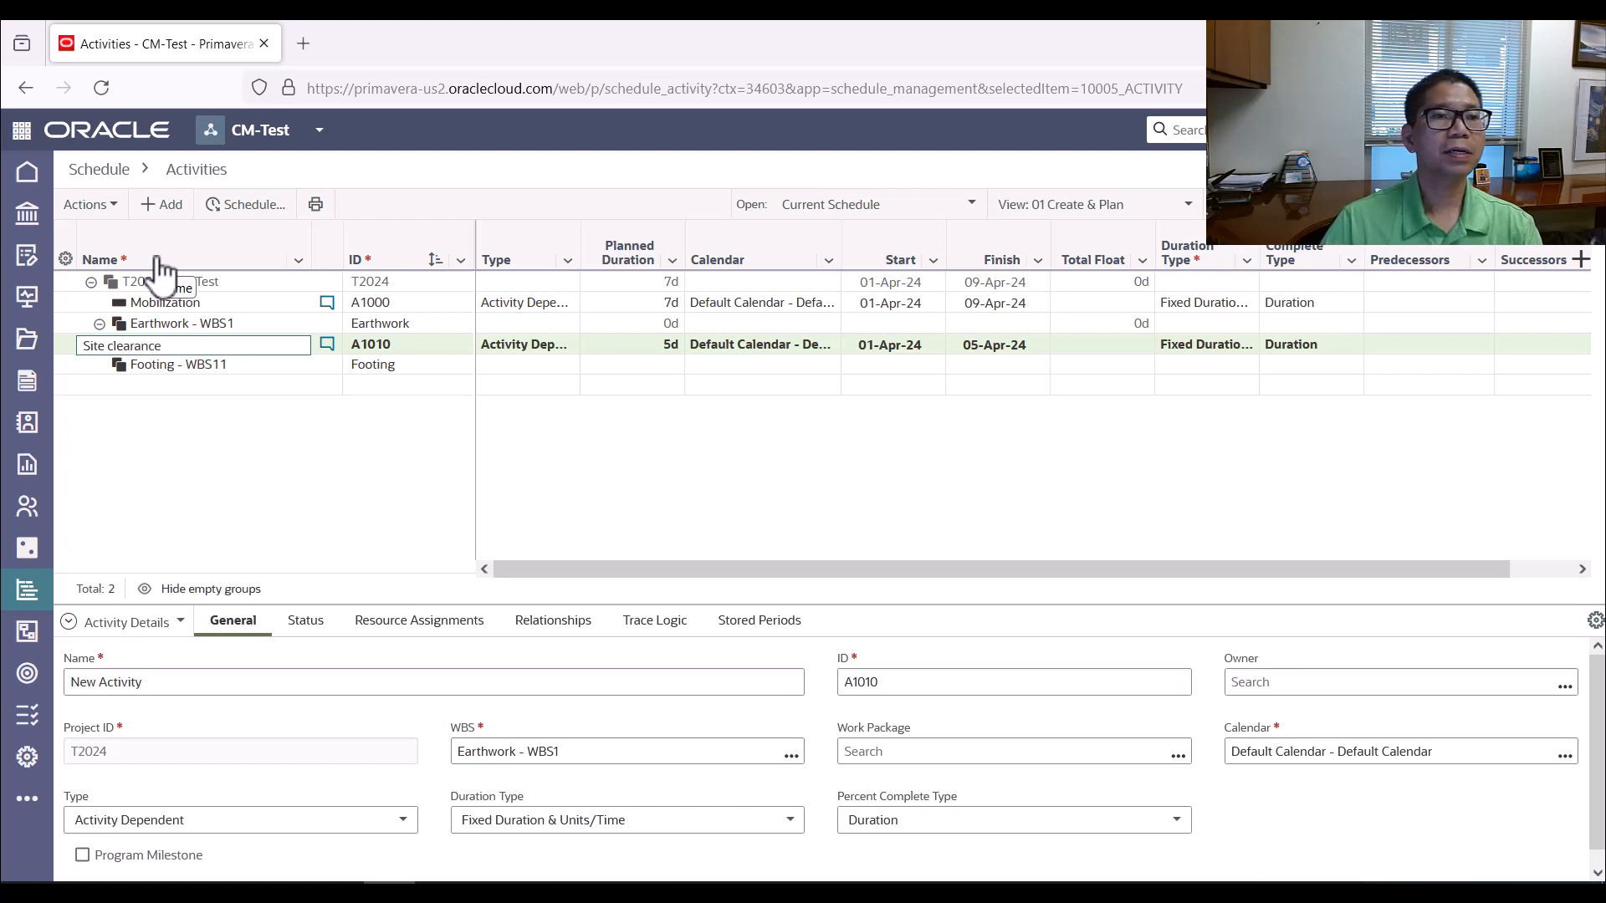
pyautogui.write('Site clearance')
pyautogui.click(631, 350)
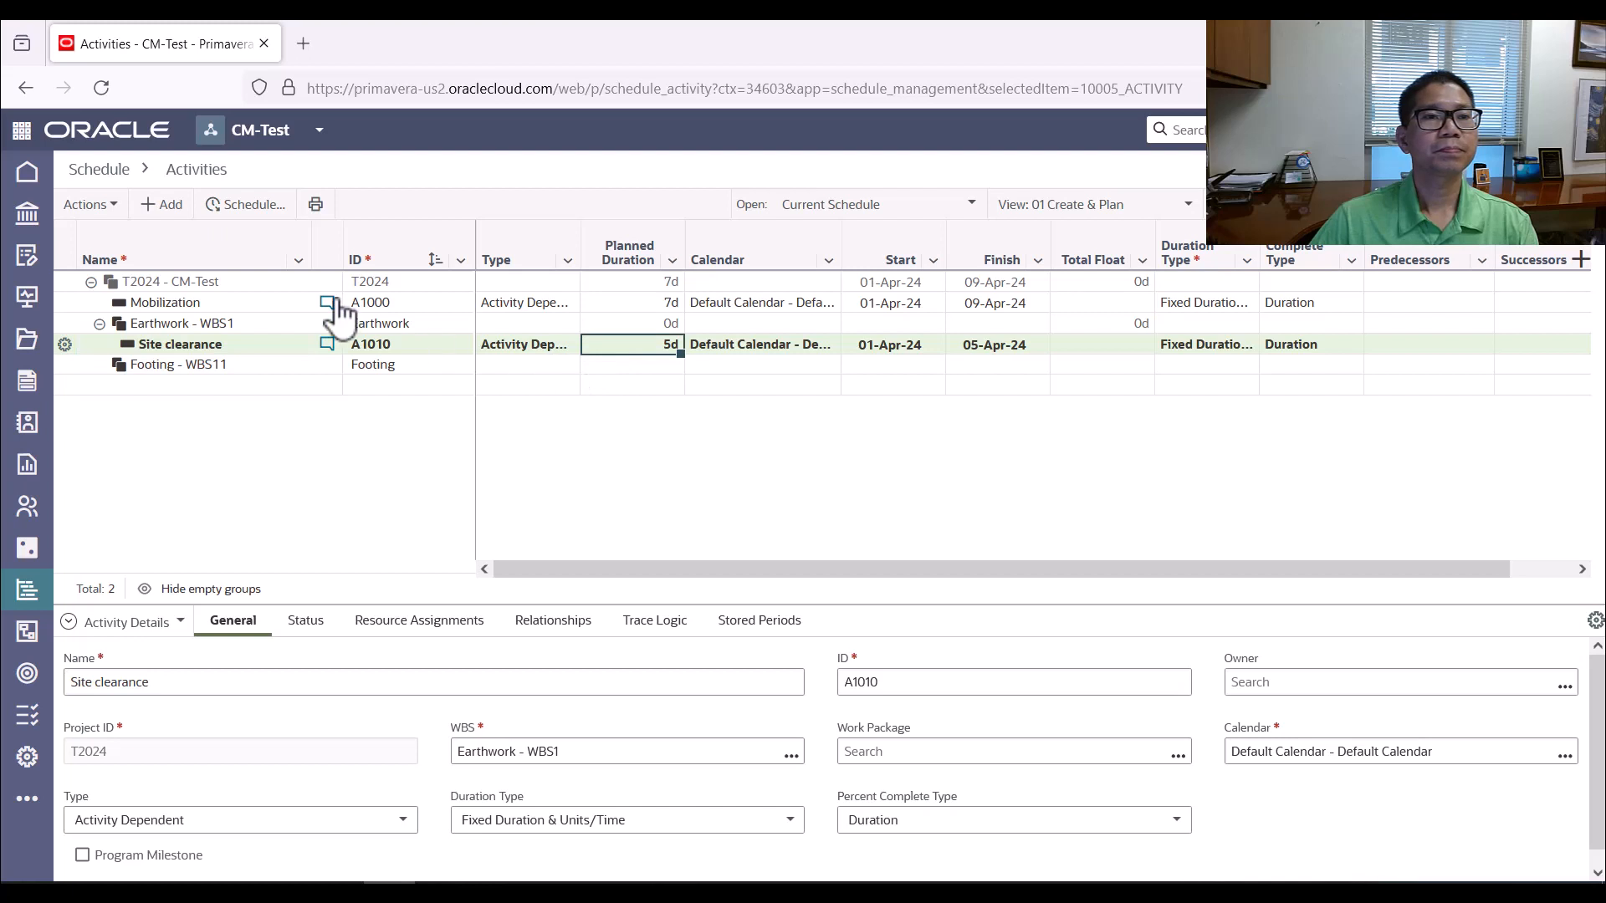
pyautogui.click(159, 205)
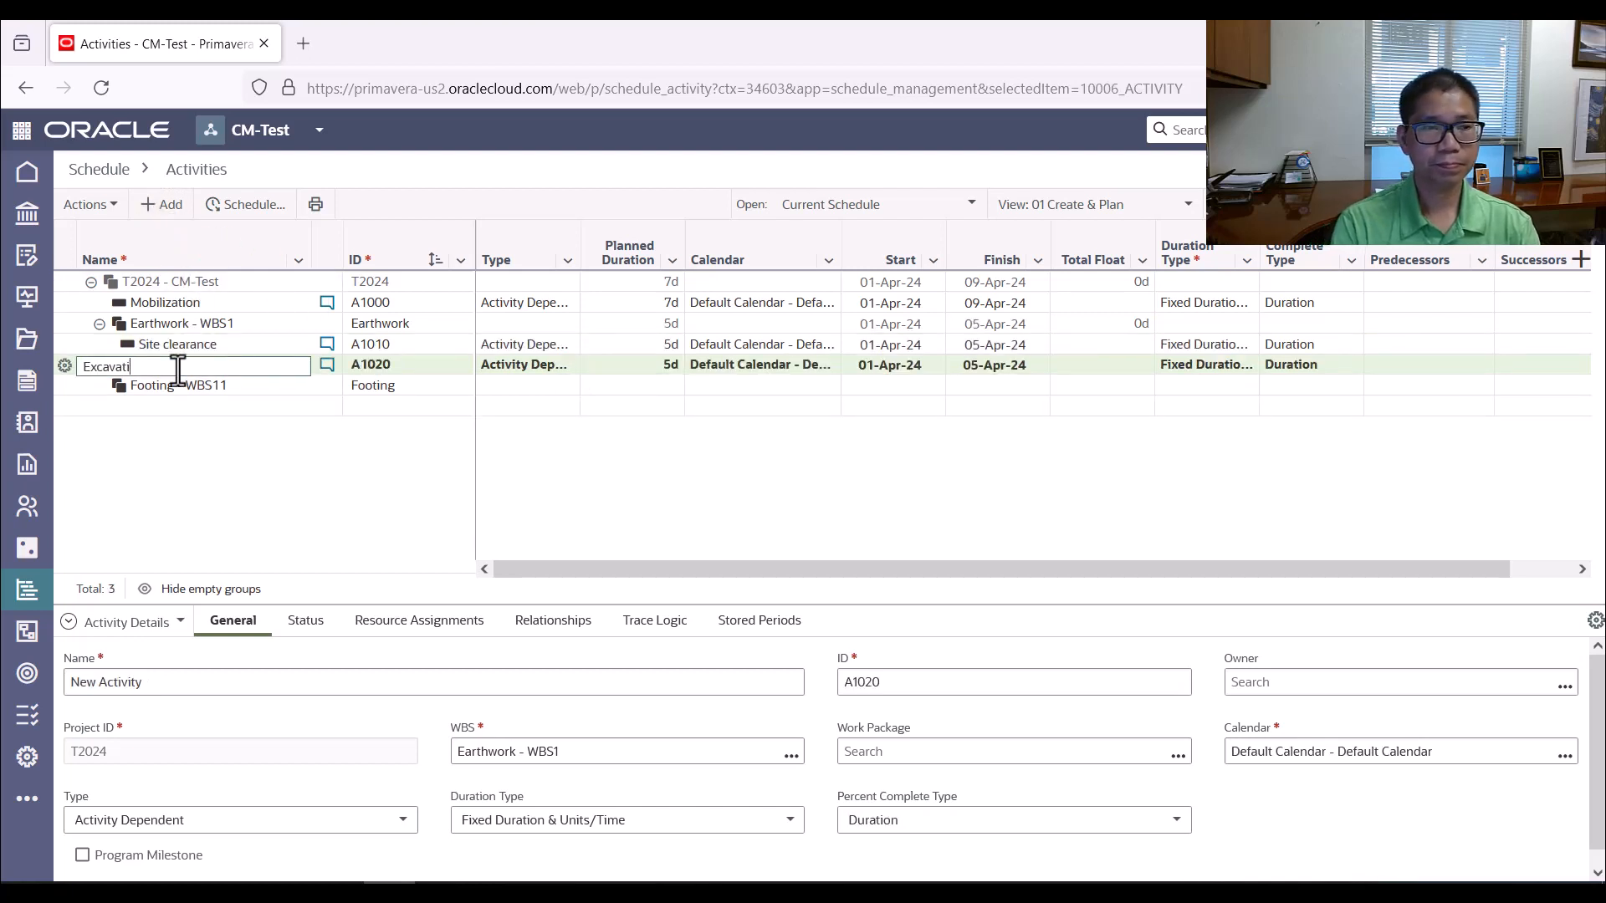
pyautogui.press('Return')
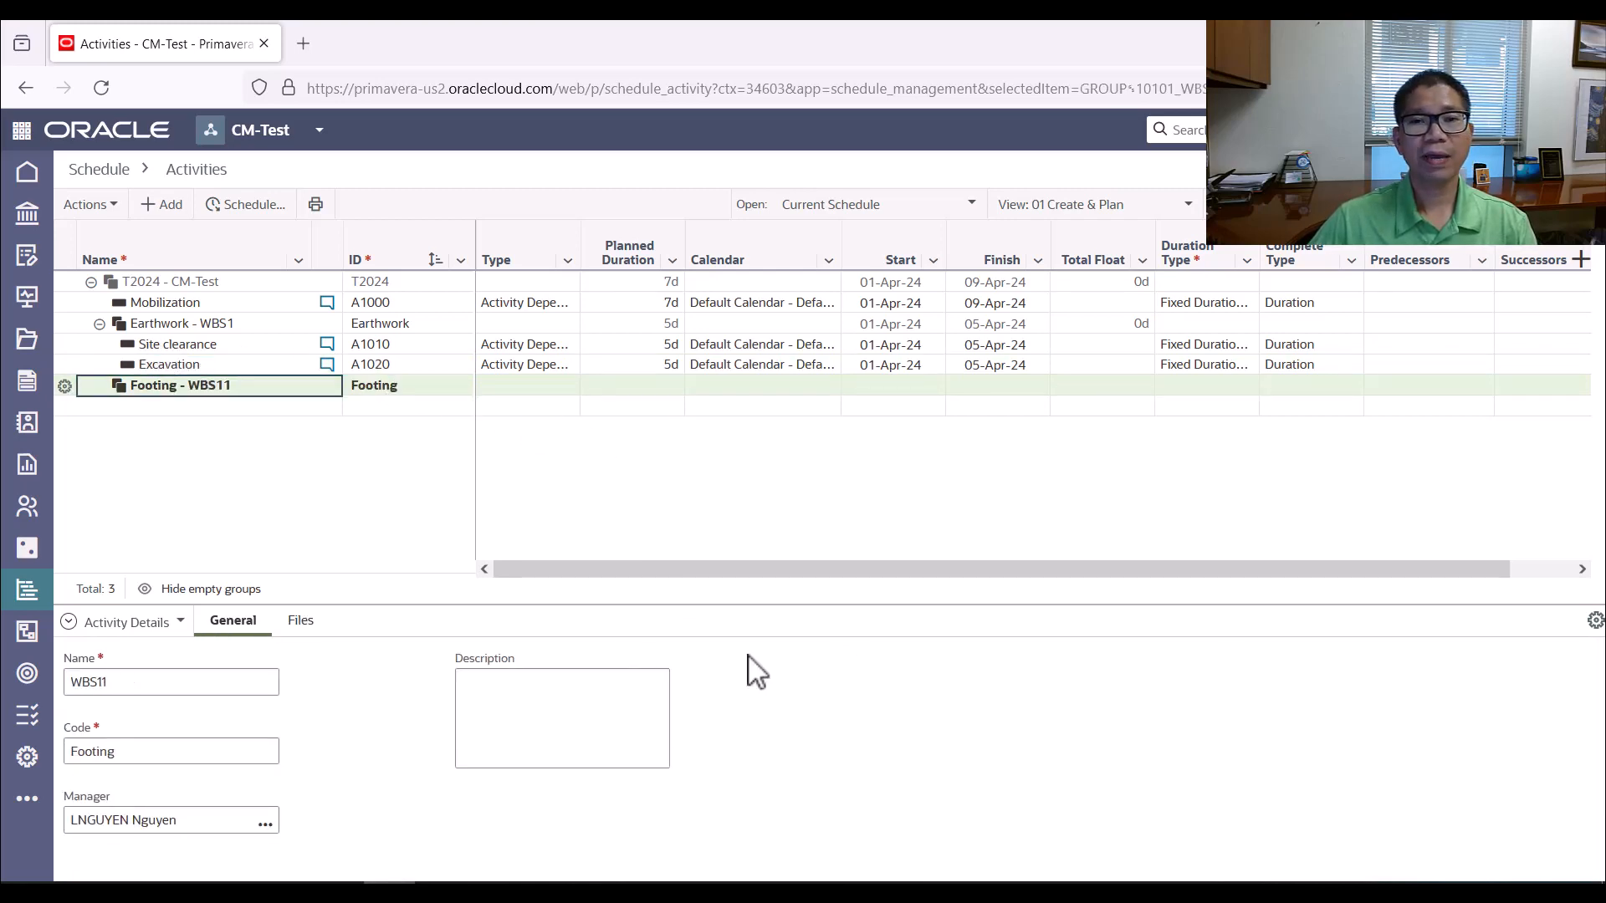
# Check the Earthwork durations in the worksheet and set Excavation's planned duration to 23 days
pyautogui.hotkey('alt', 'Tab')
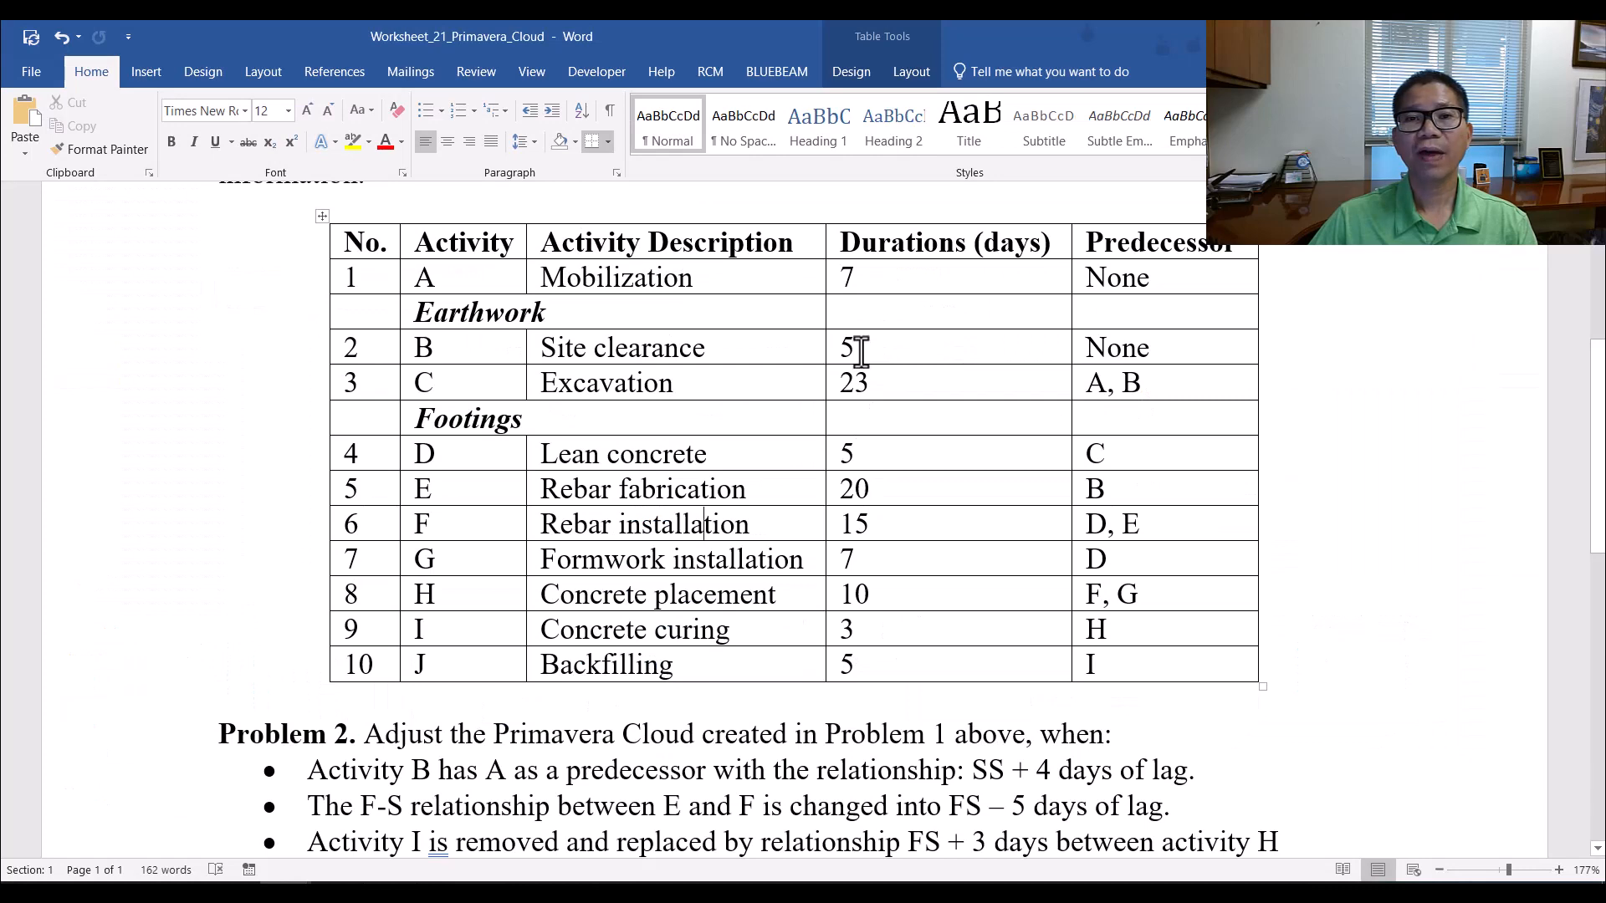
pyautogui.hotkey('alt', 'Tab')
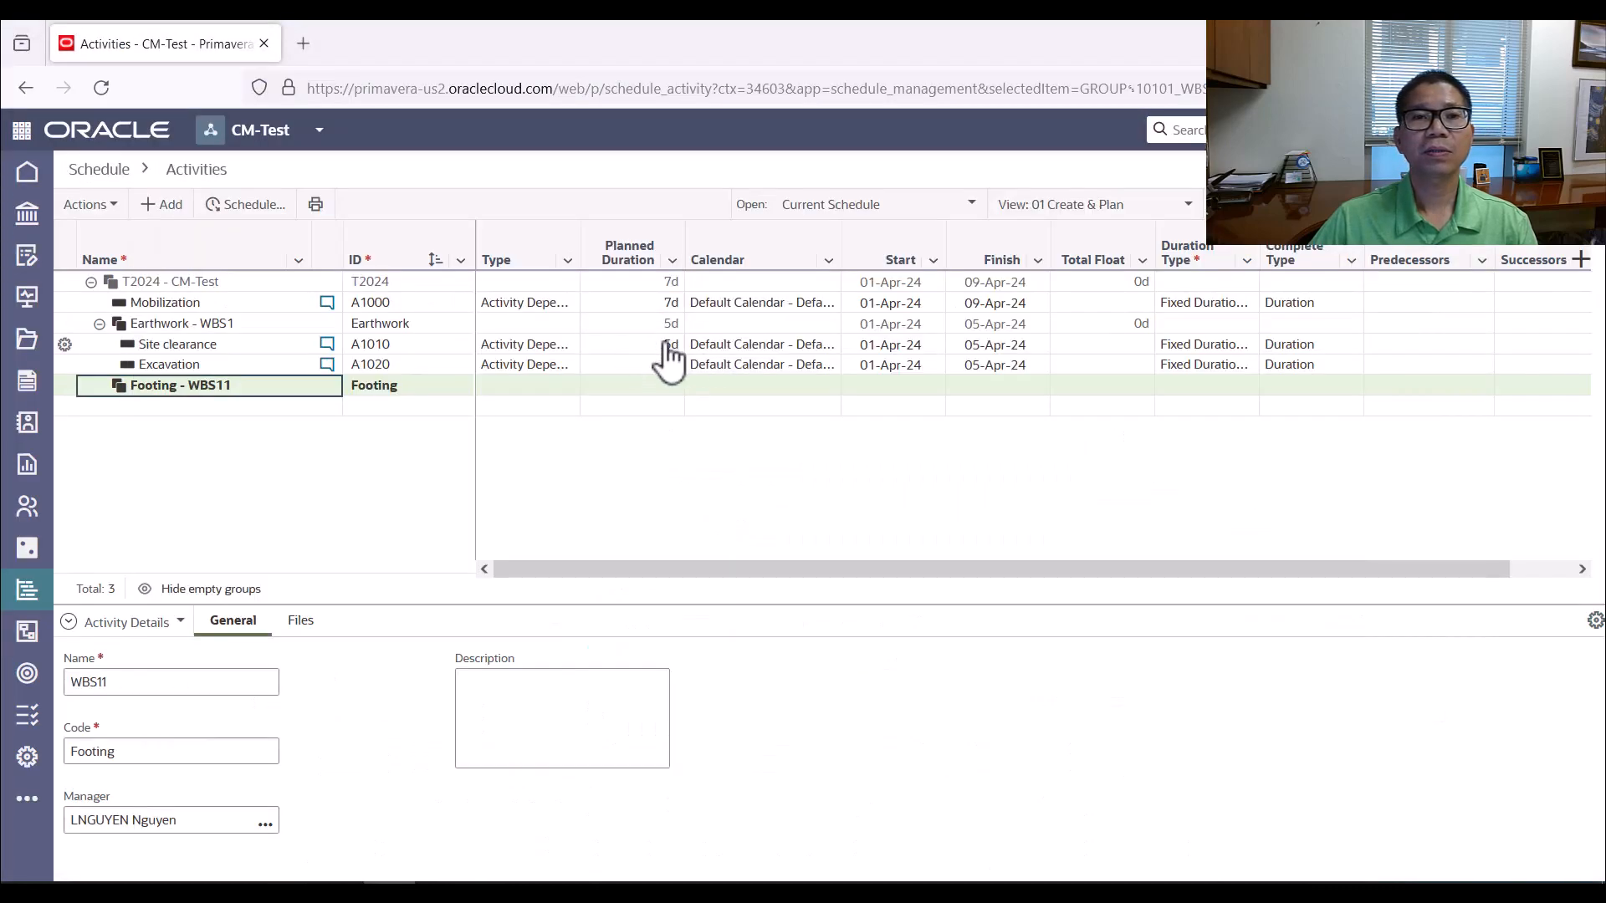
pyautogui.click(669, 351)
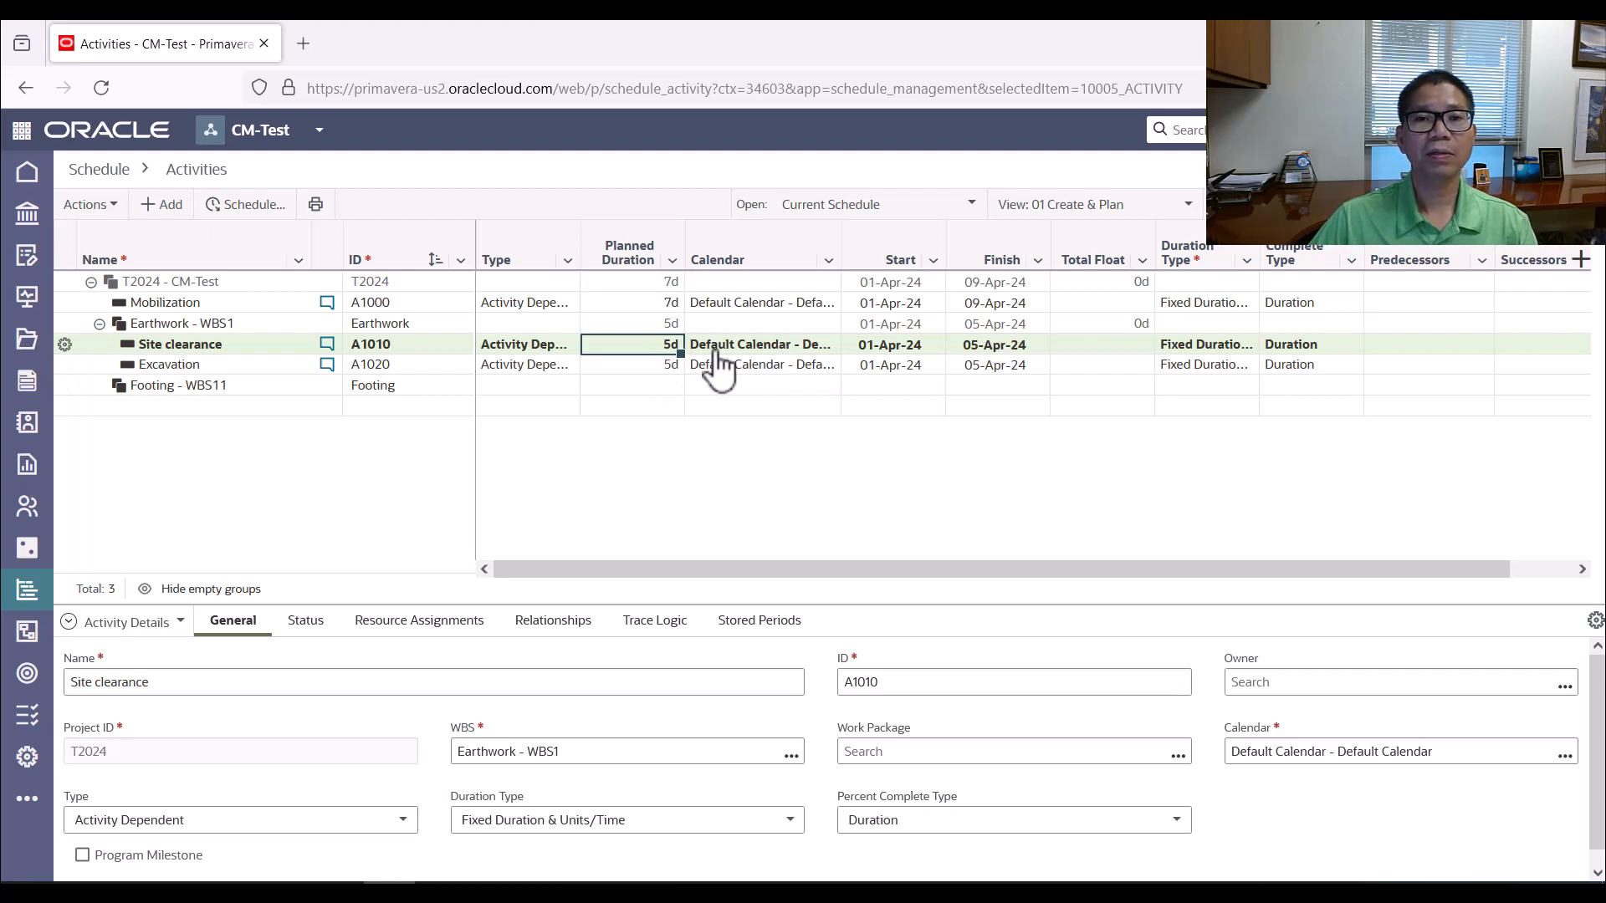
pyautogui.click(661, 366)
pyautogui.write('23')
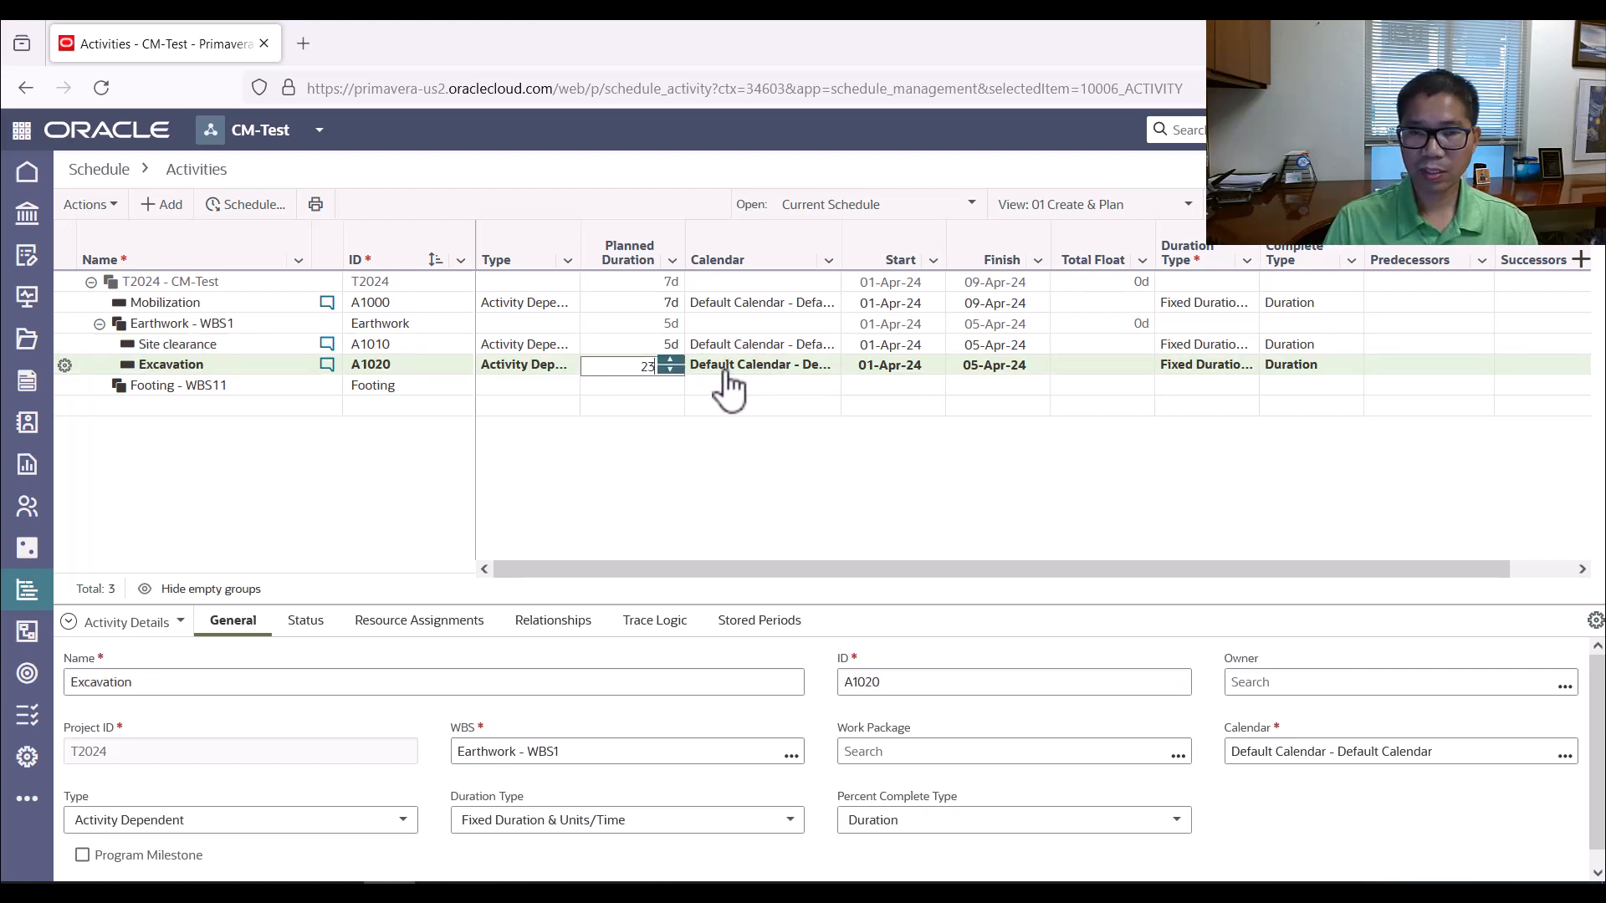
pyautogui.write('.125d')
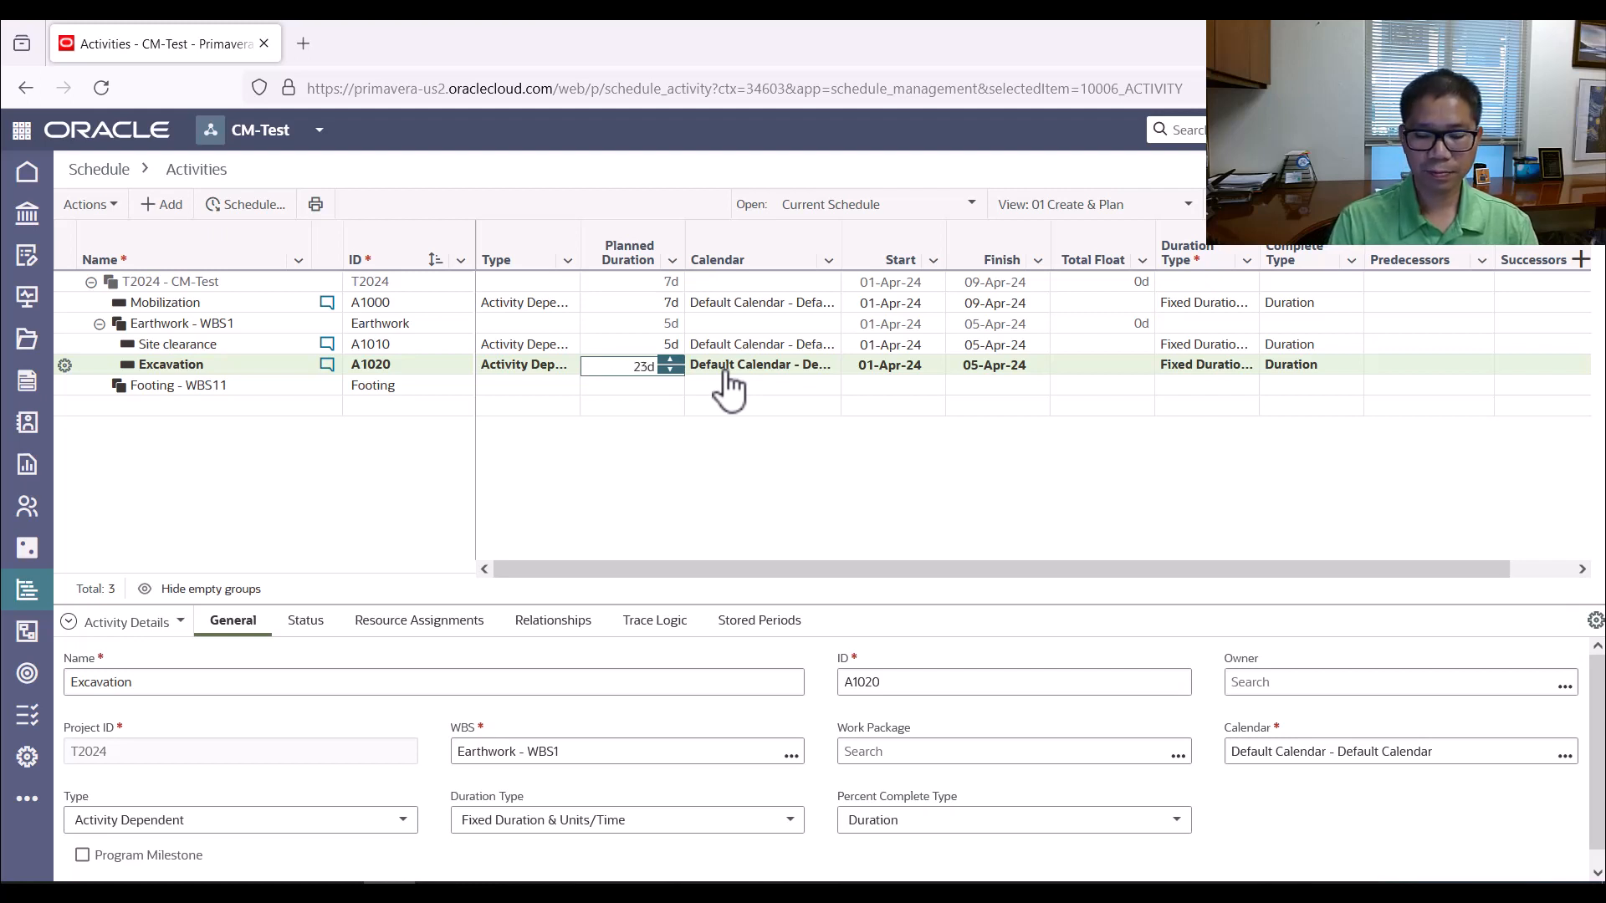
pyautogui.press('Return')
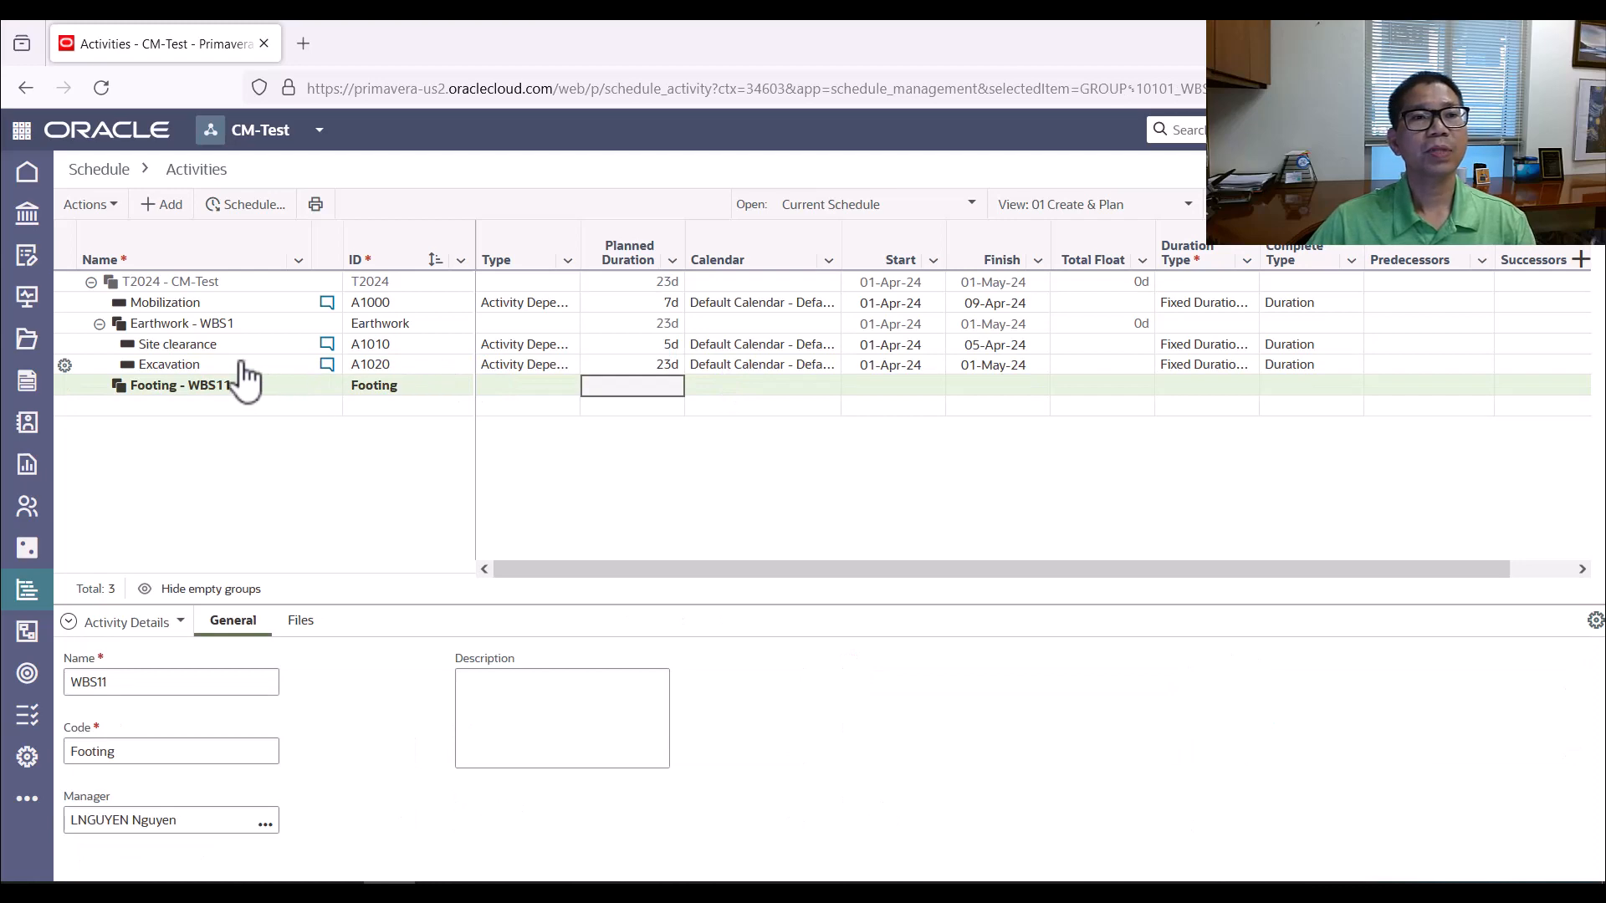
pyautogui.click(240, 364)
# Check the Footings activities in the worksheet and add an activity named Lean Concrete under the Footing element
pyautogui.hotkey('alt', 'Tab')
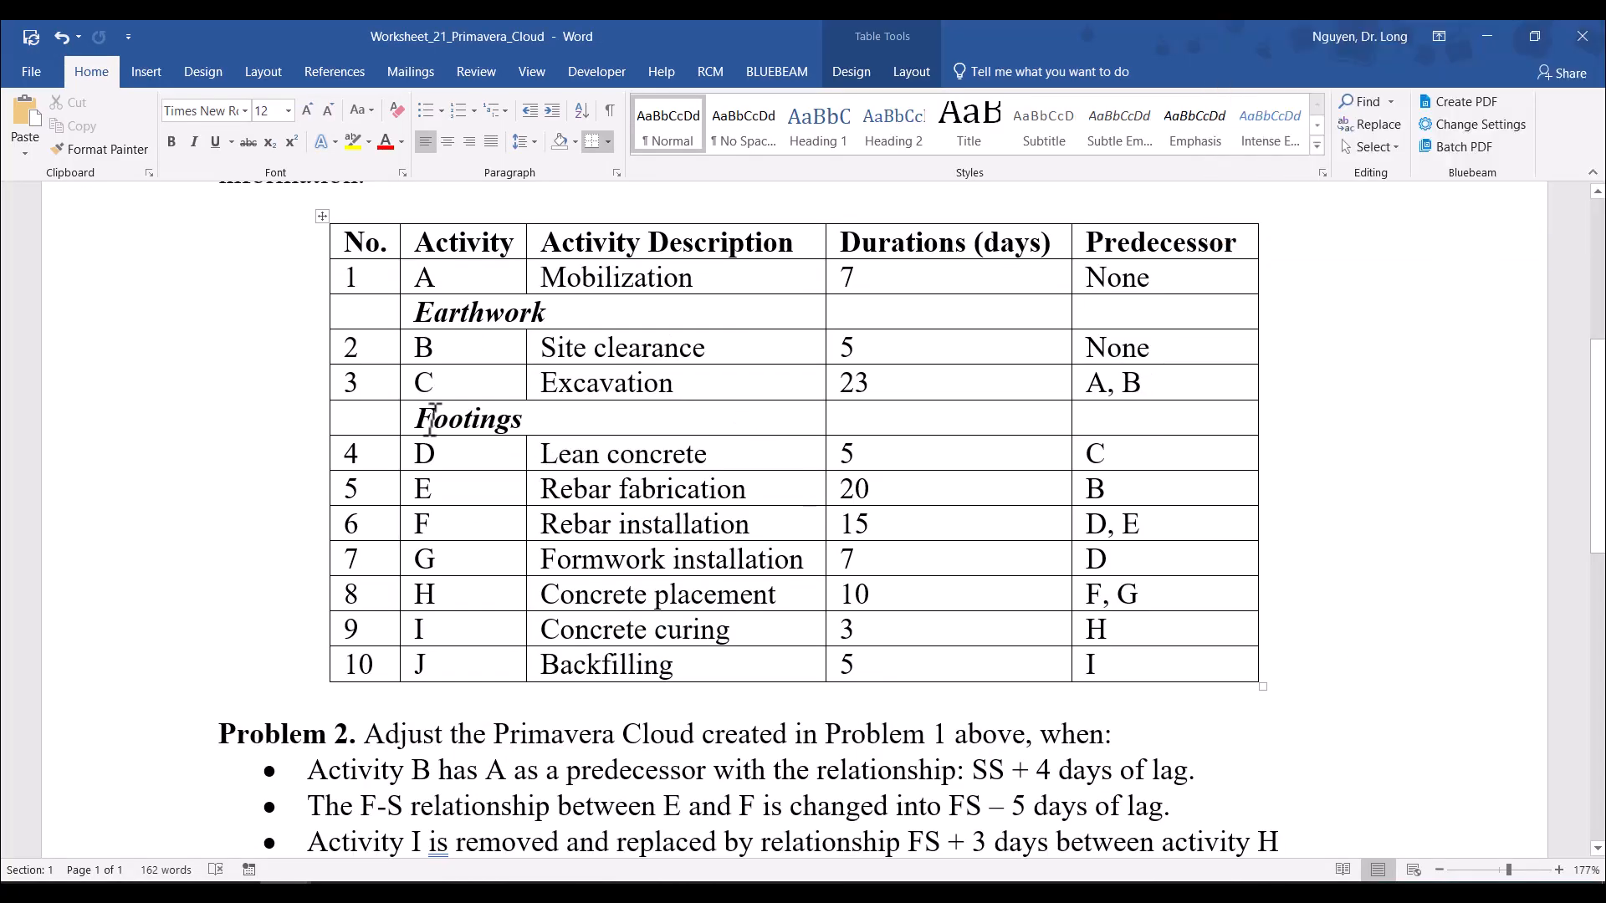
pyautogui.hotkey('alt', 'Tab')
pyautogui.click(171, 387)
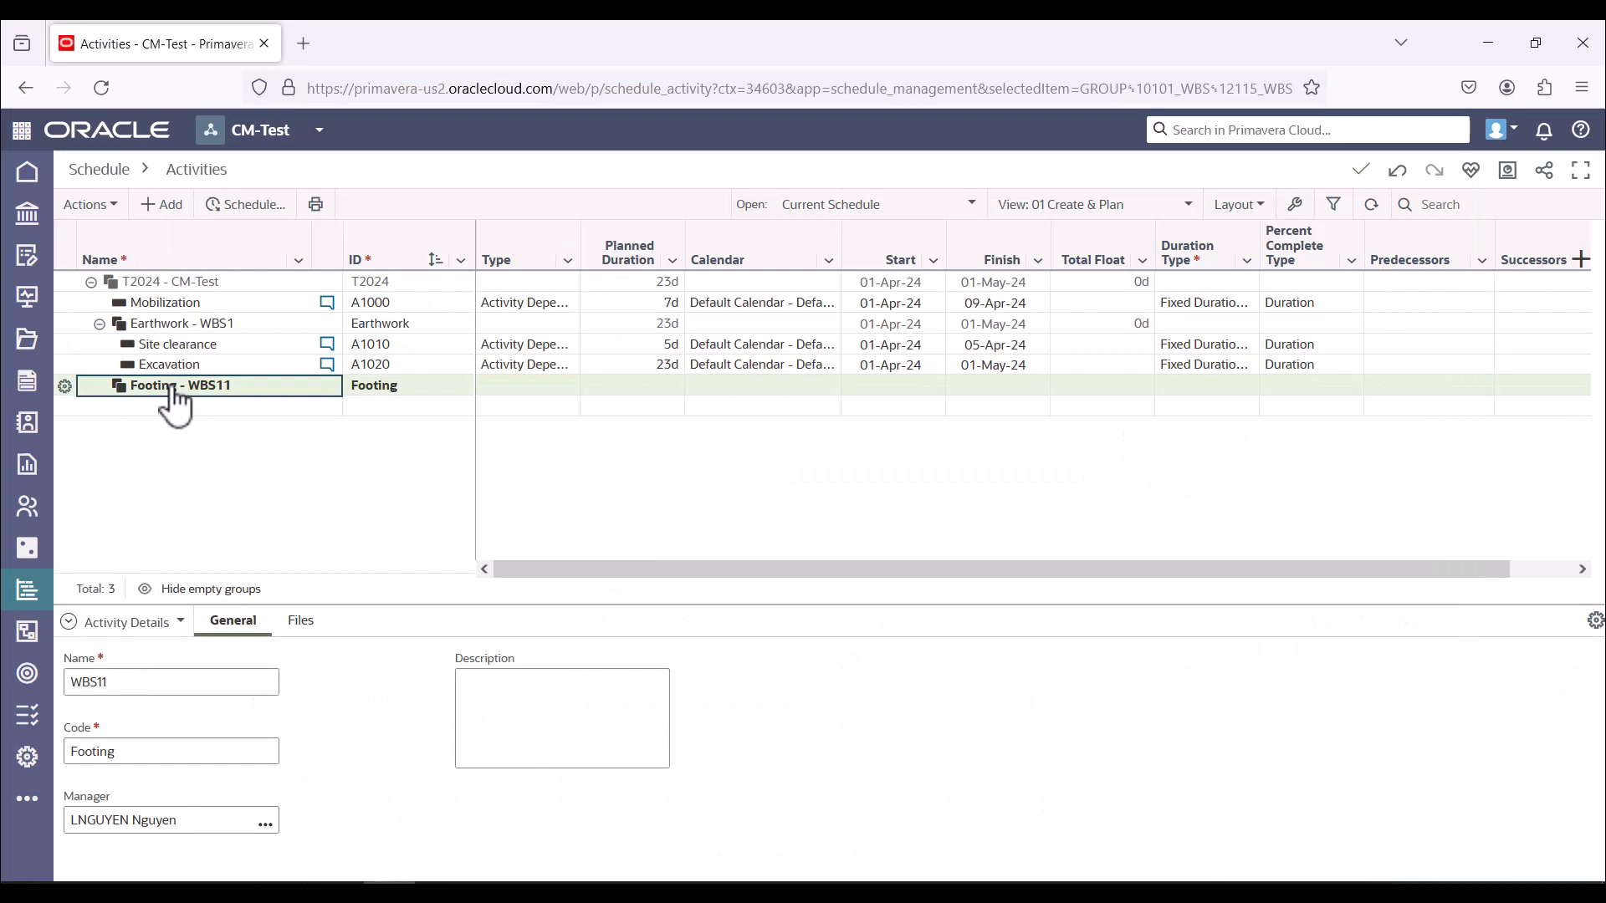
pyautogui.click(65, 388)
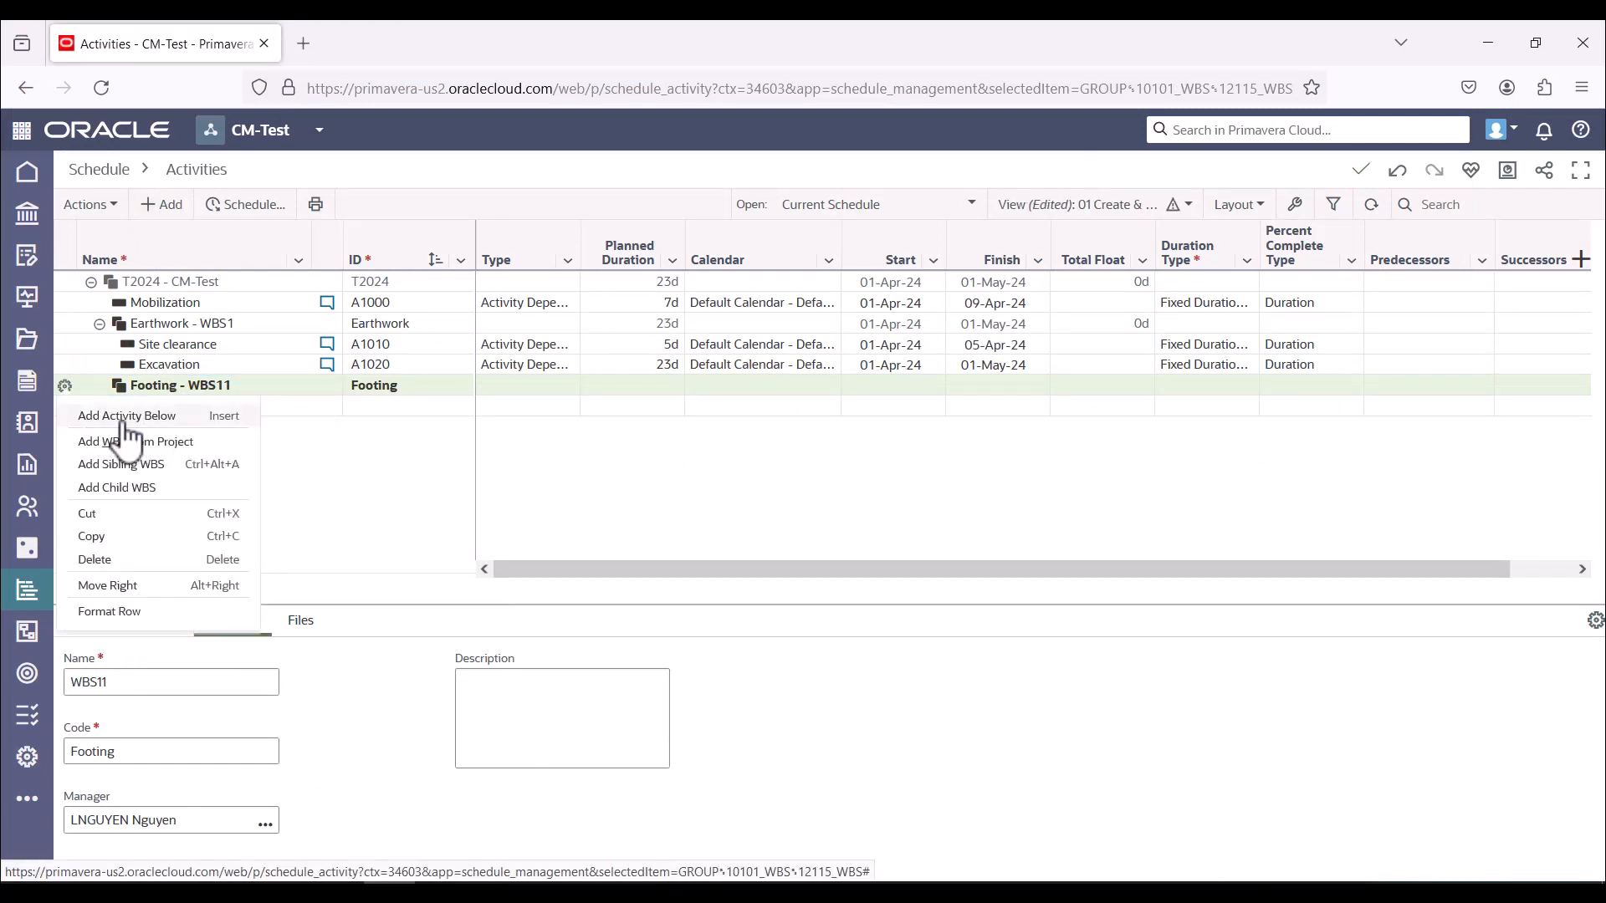
pyautogui.click(75, 417)
pyautogui.write('Lean Concrete')
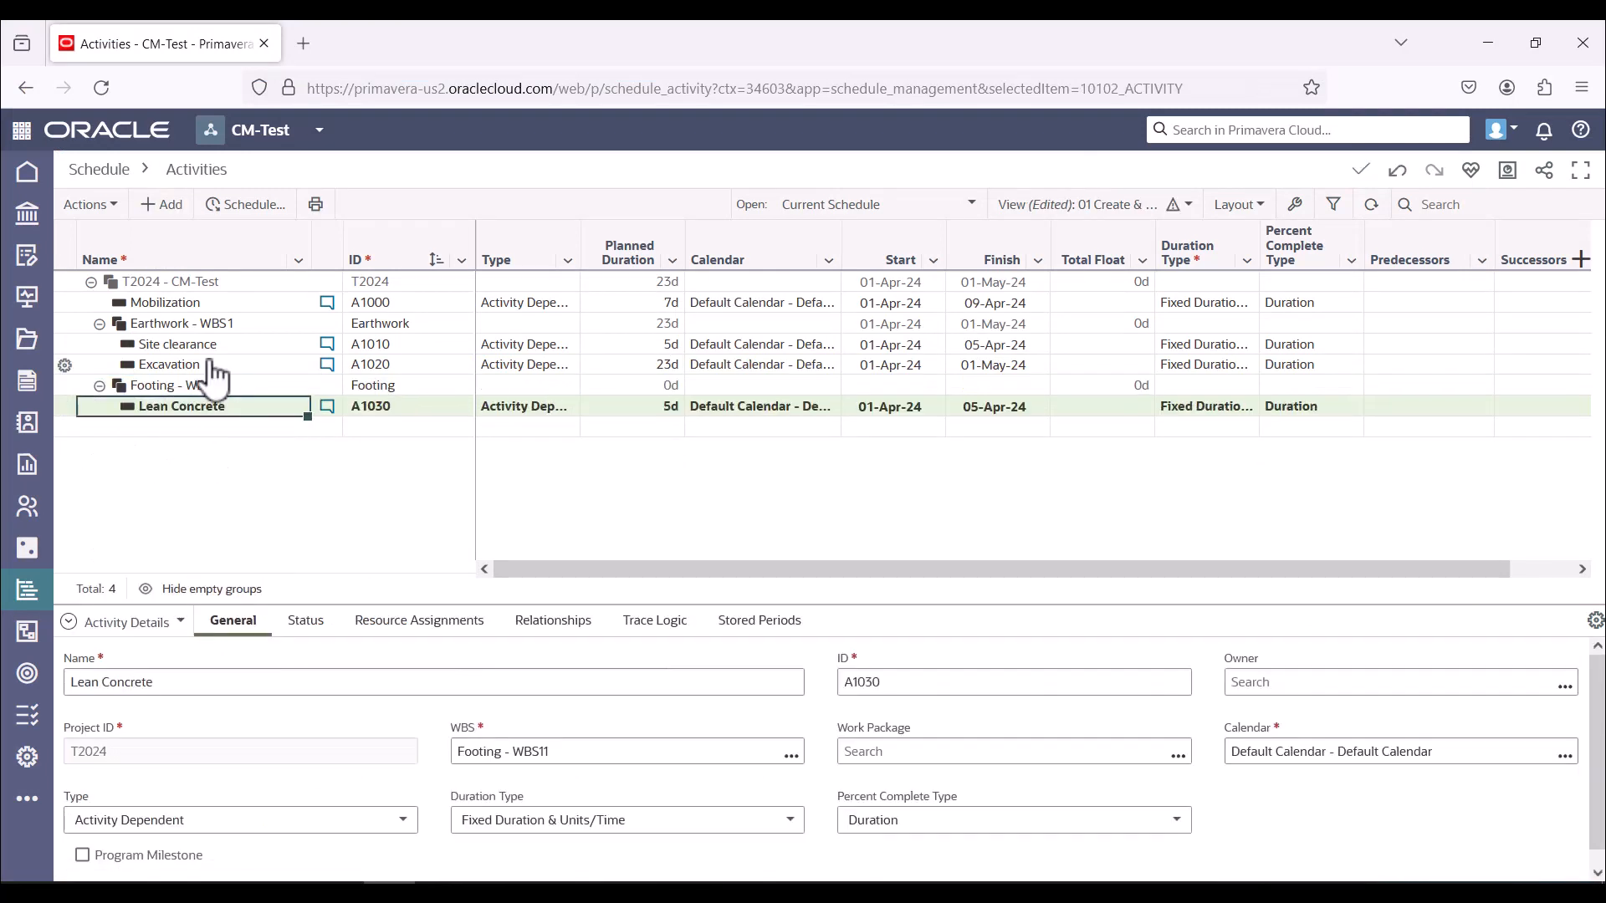
# Check the Footings activities in the worksheet and add activities named Rebar fabrication and Rebar installation under the Footing element
pyautogui.click(164, 205)
pyautogui.hotkey('alt', 'Tab')
pyautogui.hotkey('alt', 'Tab')
pyautogui.write('Rebar fabricatio')
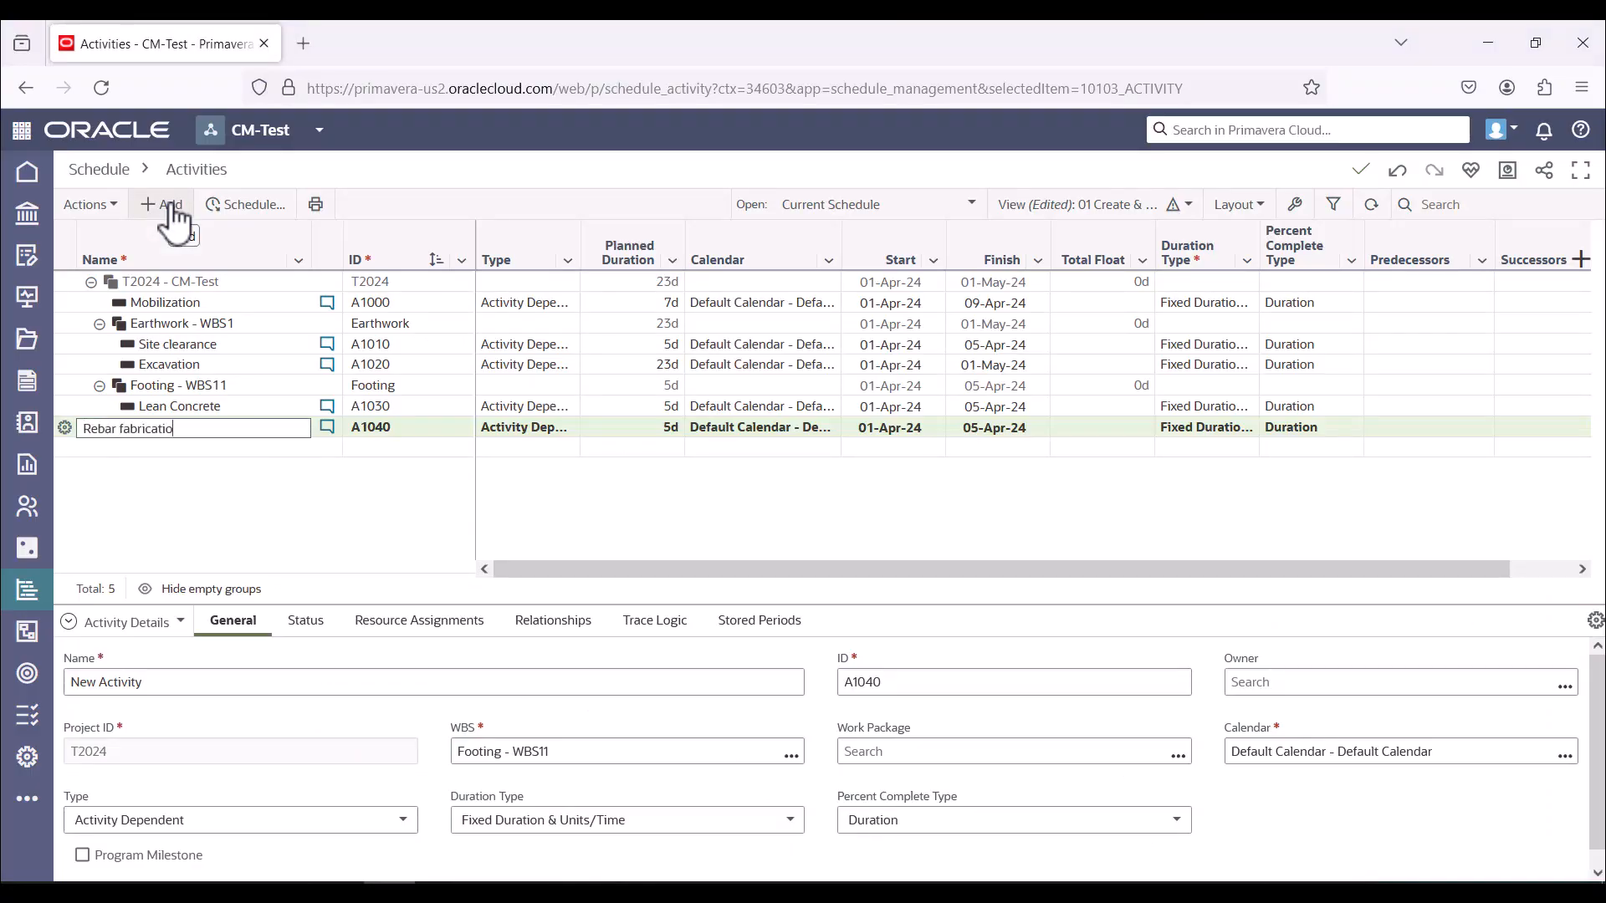
pyautogui.write('n')
pyautogui.click(168, 205)
pyautogui.write('Rebar installa')
# Consult the worksheet and add activities named Formwork installation and Concrete placement under the Footing element
pyautogui.hotkey('alt', 'Tab')
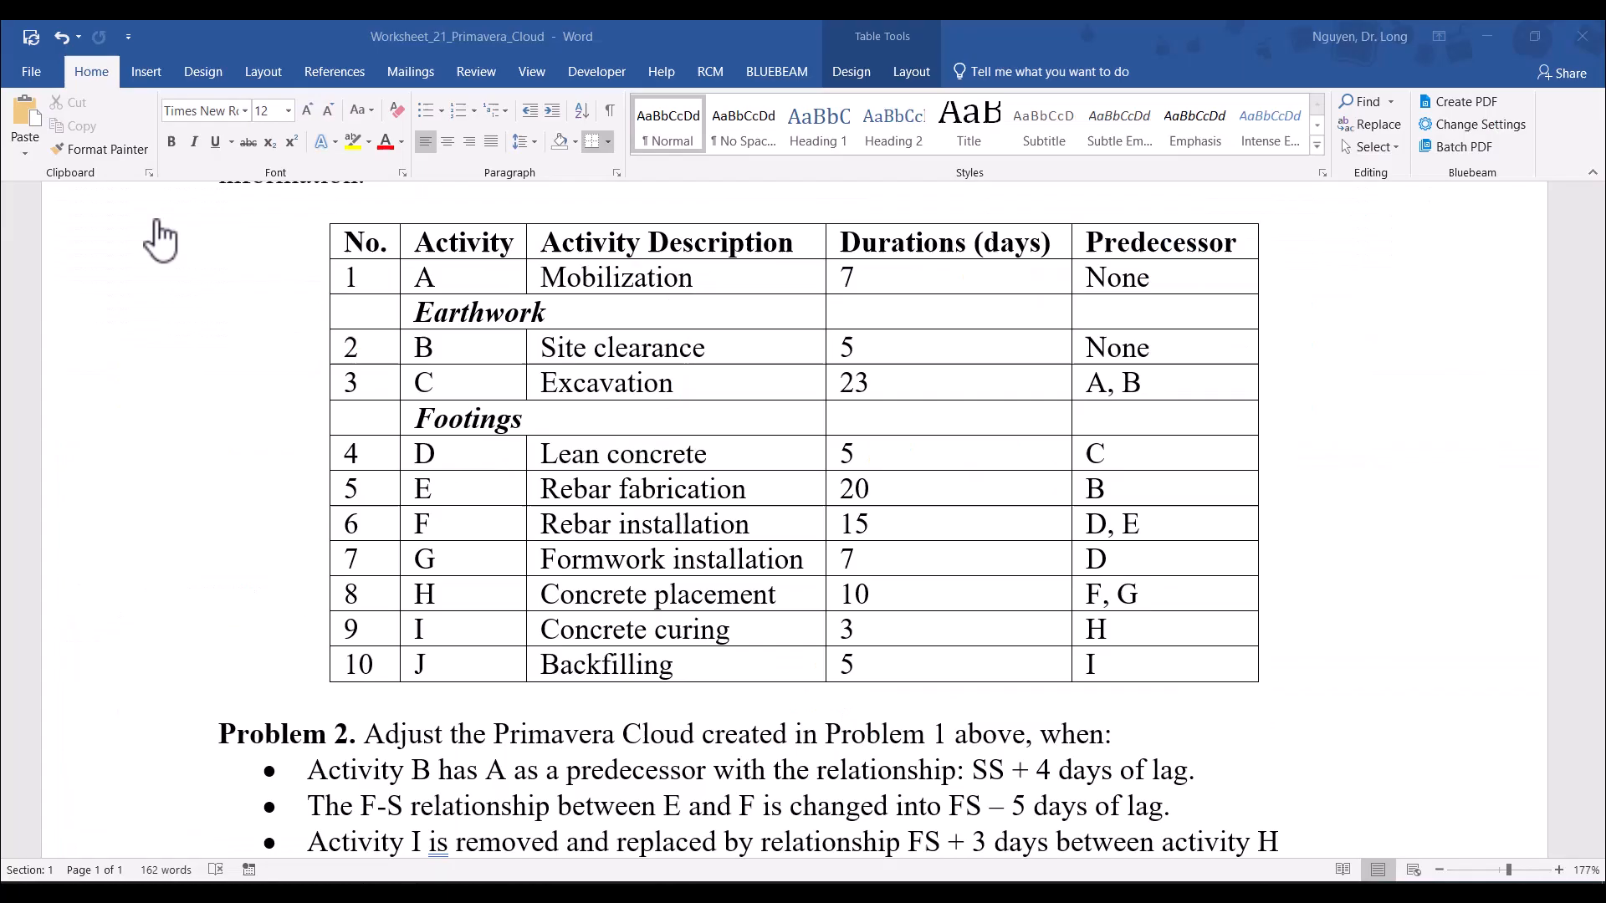
pyautogui.hotkey('alt', 'Tab')
pyautogui.click(155, 205)
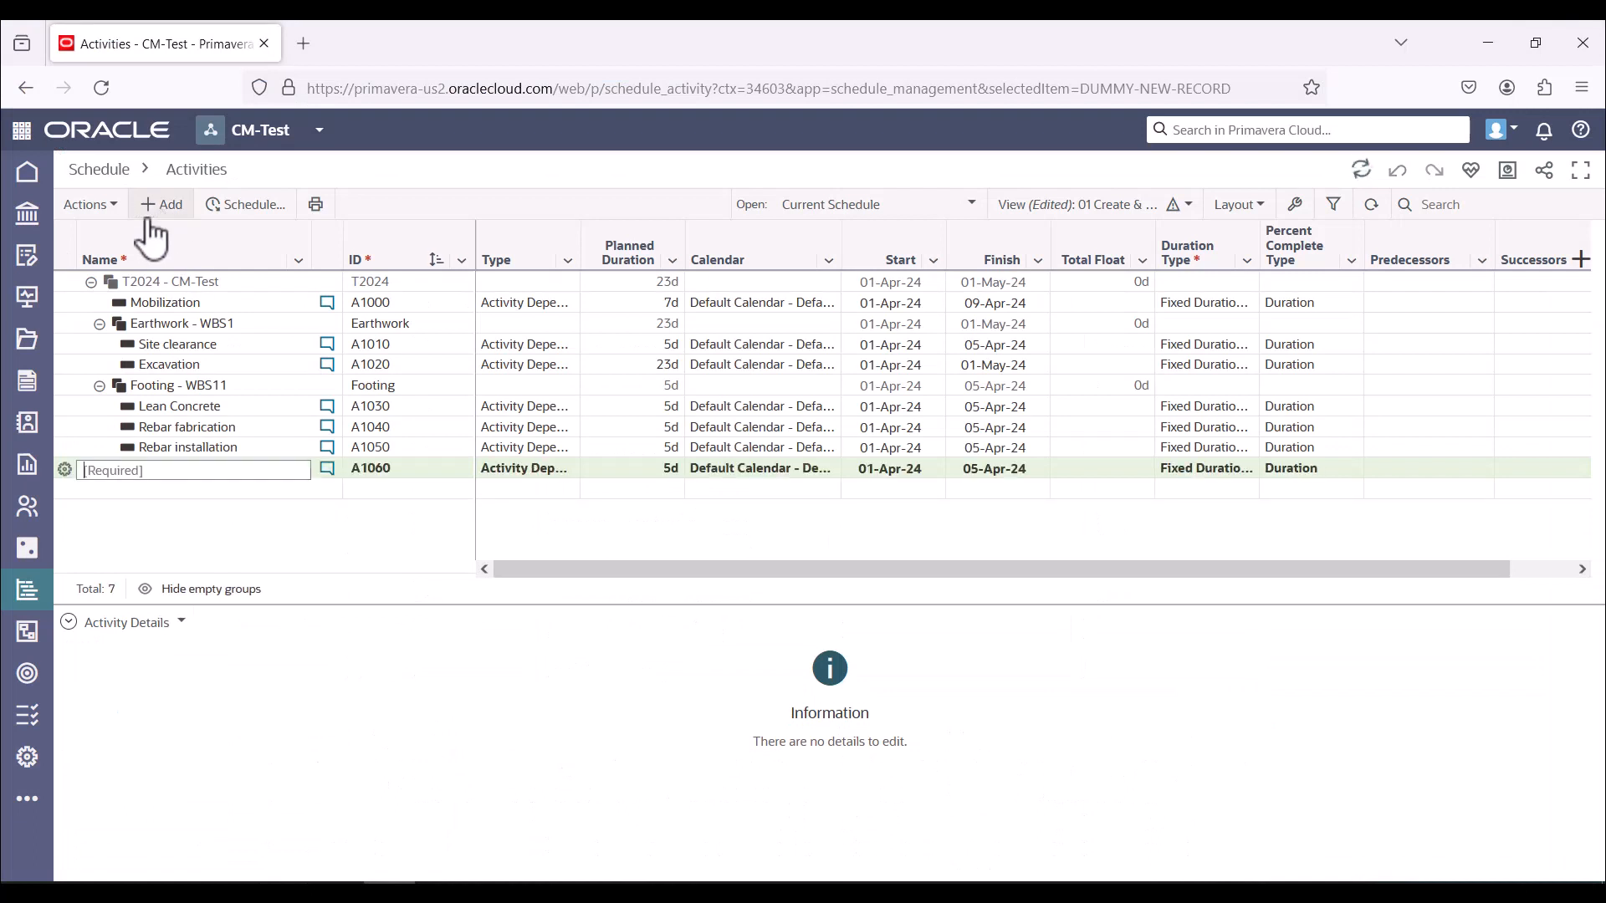
pyautogui.write('Formwork installation')
pyautogui.click(155, 205)
pyautogui.write('Concrete placement')
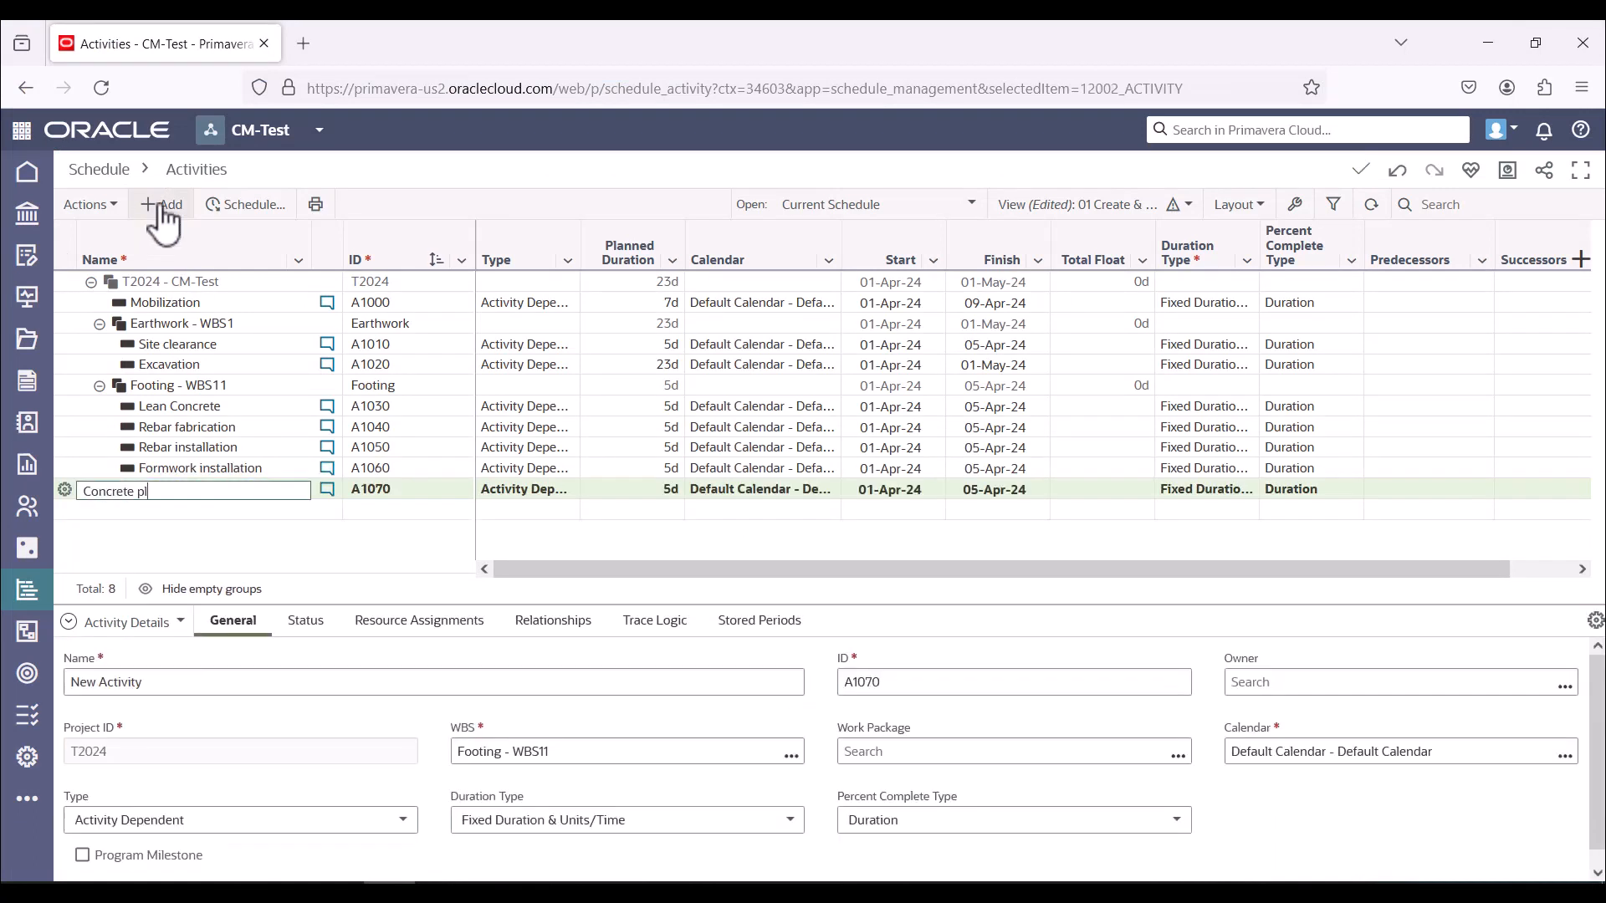
# Add two more activities named Concrete curing and Backfilling under the Footing element
pyautogui.click(163, 205)
pyautogui.write('Concrete curing')
pyautogui.press('Return')
pyautogui.click(155, 208)
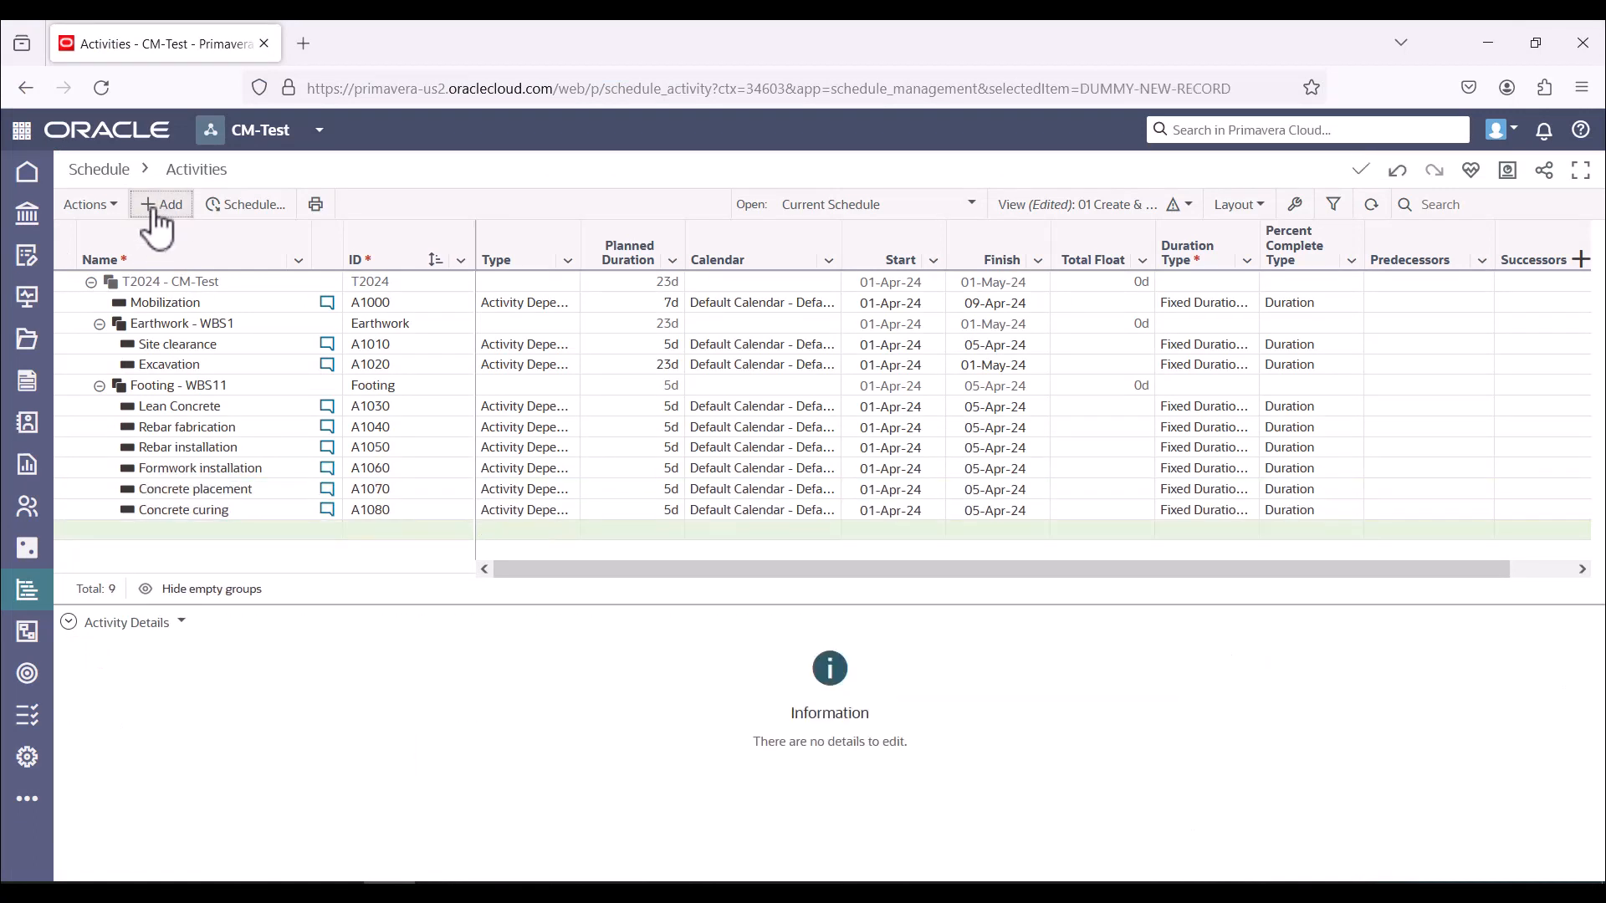
pyautogui.write('Backfilling')
pyautogui.press('Return')
# Collapse and re-expand the Footing, Earthwork and CM-Test groups to review the activity hierarchy
pyautogui.scroll(1, 194, 395)
pyautogui.click(100, 386)
pyautogui.click(99, 385)
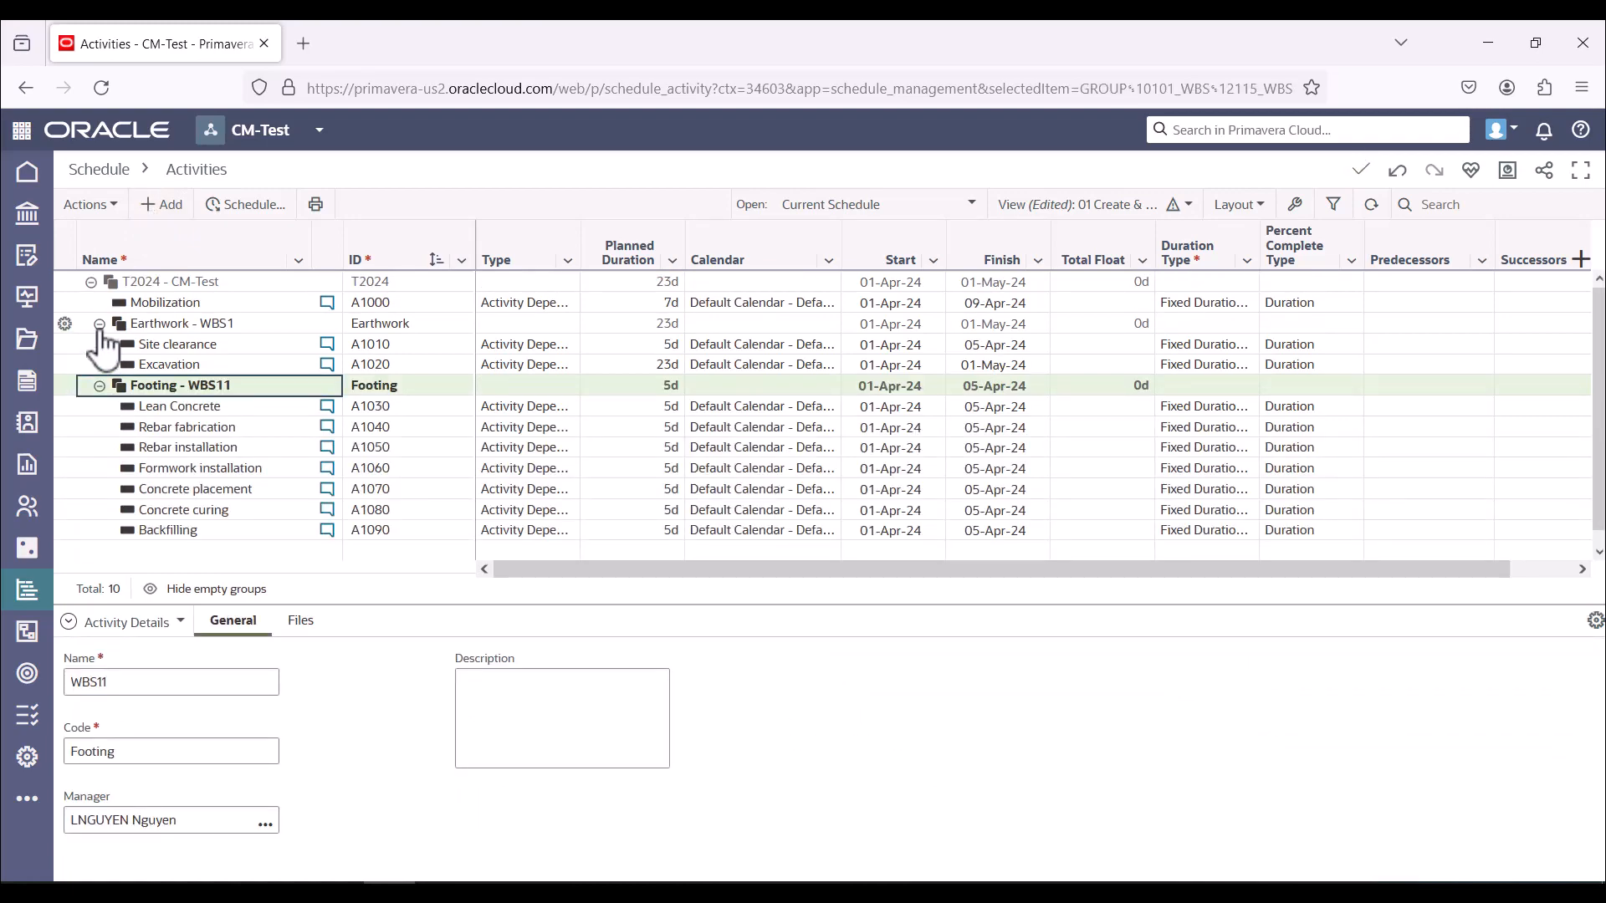
pyautogui.click(99, 324)
pyautogui.click(99, 324)
pyautogui.click(91, 282)
pyautogui.click(91, 282)
# Check the Footings durations in the worksheet and set Rebar fabrication to 20 days and Rebar installation to 15 days
pyautogui.click(644, 405)
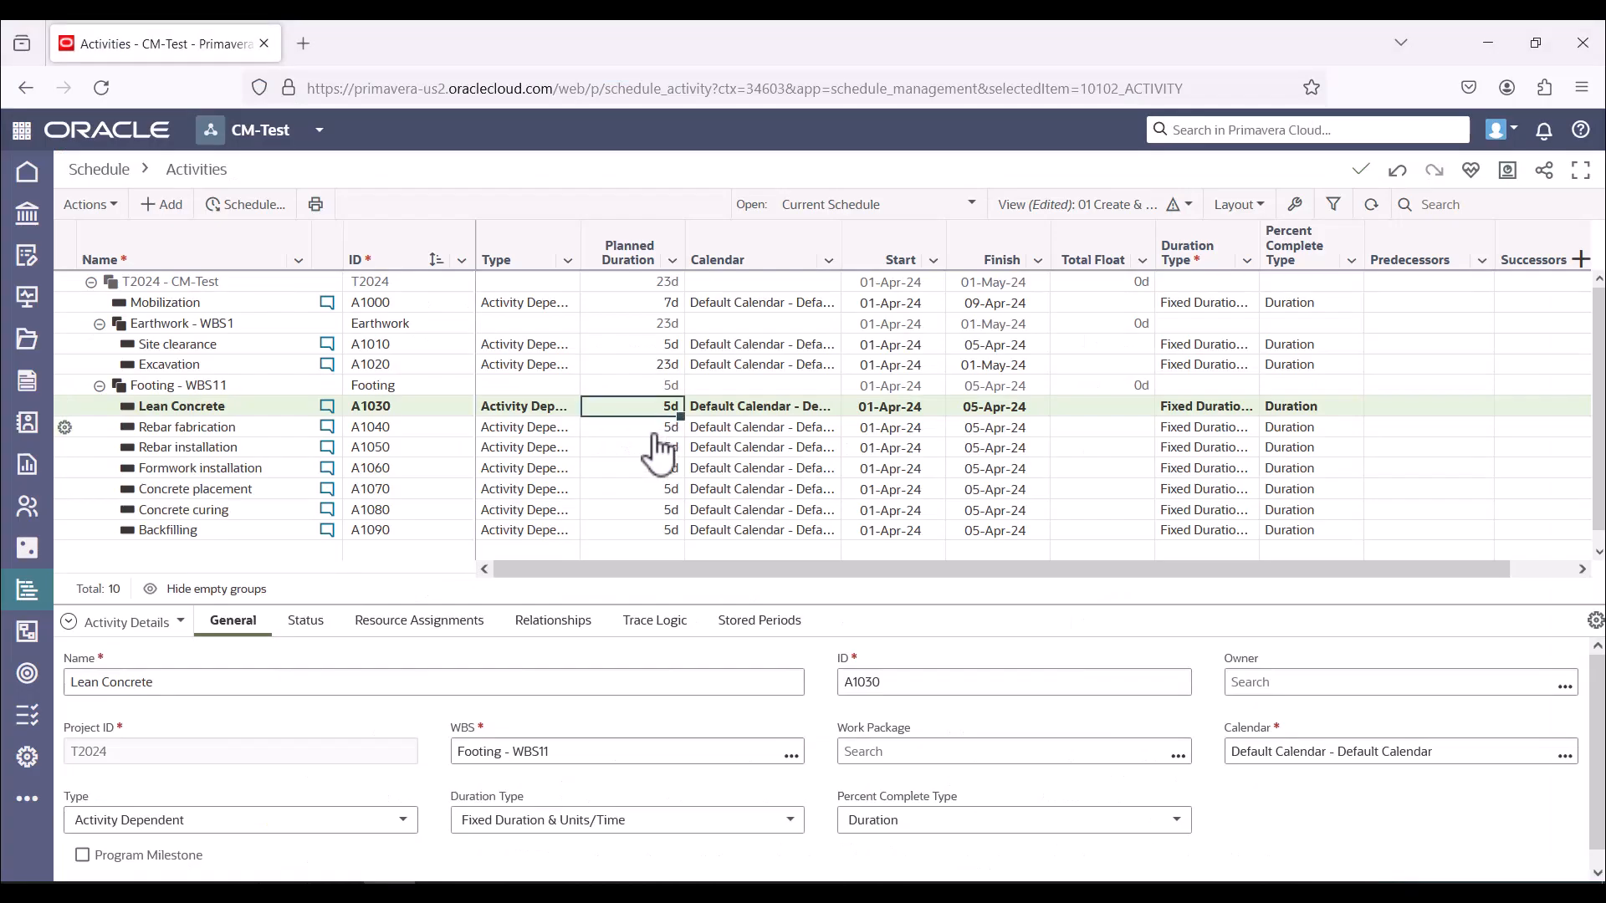
pyautogui.click(652, 429)
pyautogui.press('Return')
pyautogui.write('15')
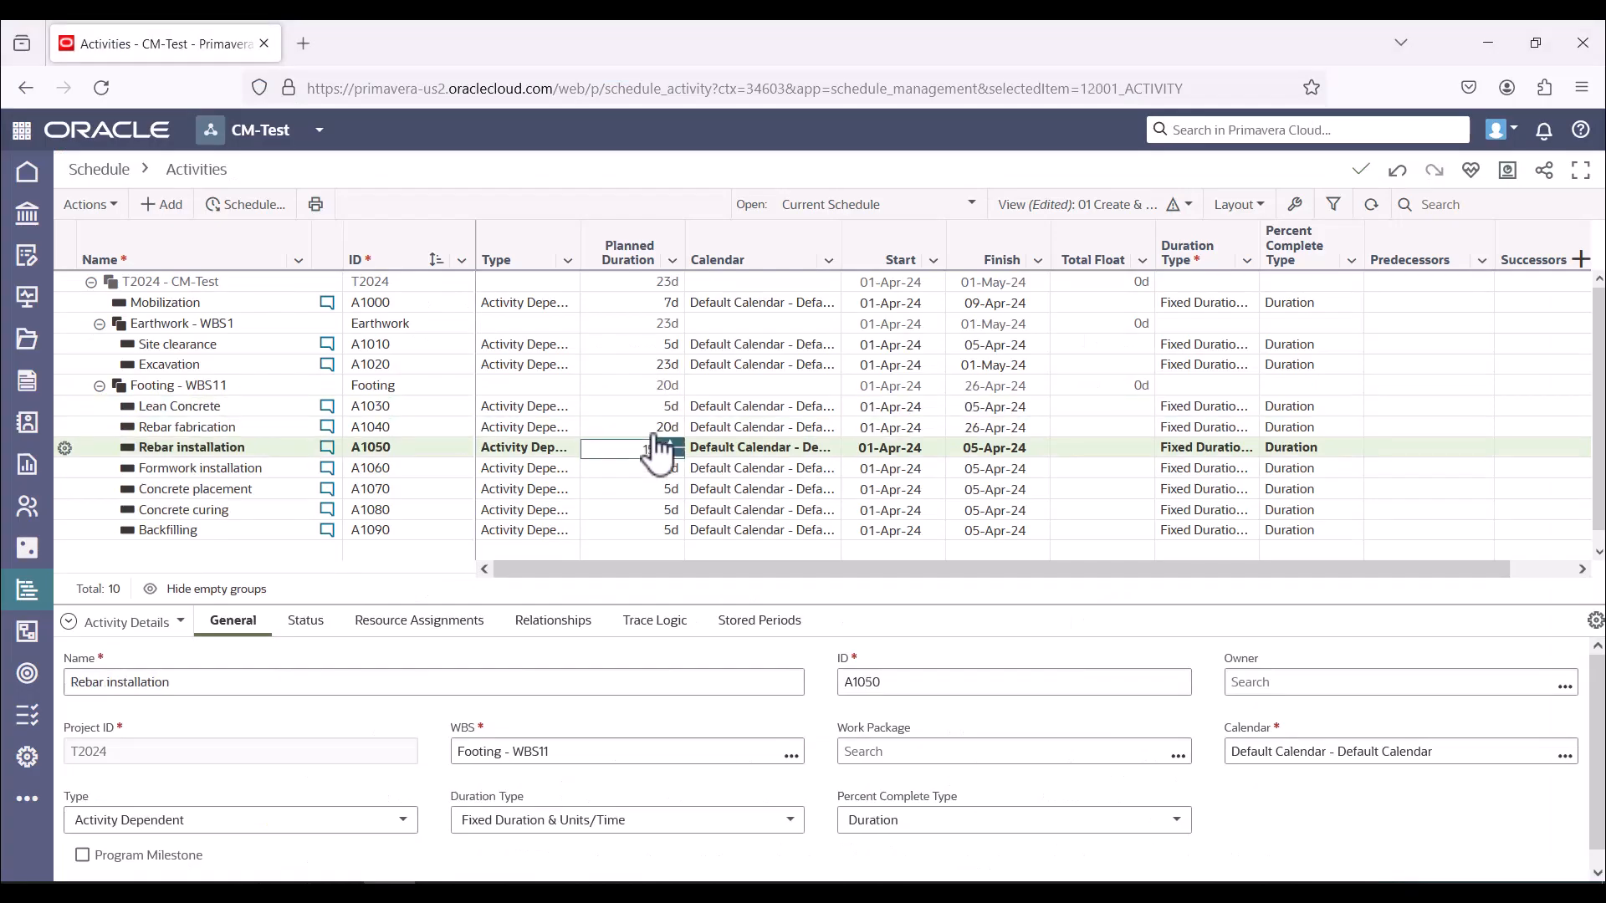
pyautogui.press('Return')
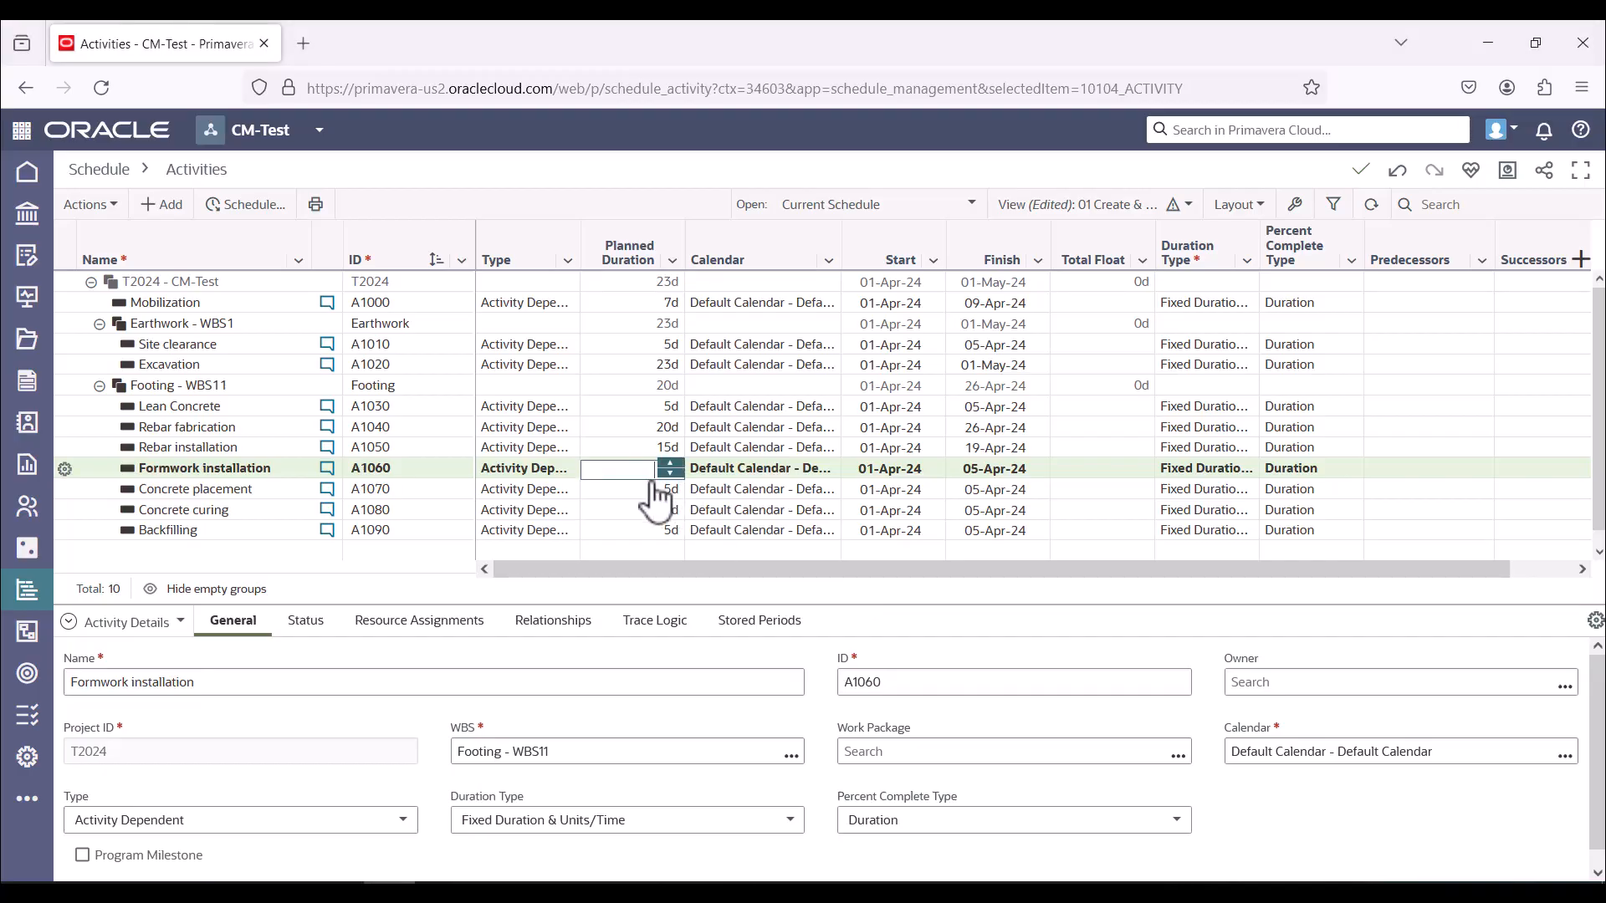
# Set the planned durations of Formwork installation to 7 days, Concrete placement to 10 days and Concrete curing to 3 days
pyautogui.write('7')
pyautogui.press('Return')
pyautogui.write('10')
pyautogui.press('Return')
pyautogui.write('3')
pyautogui.press('Return')
pyautogui.press('Return')
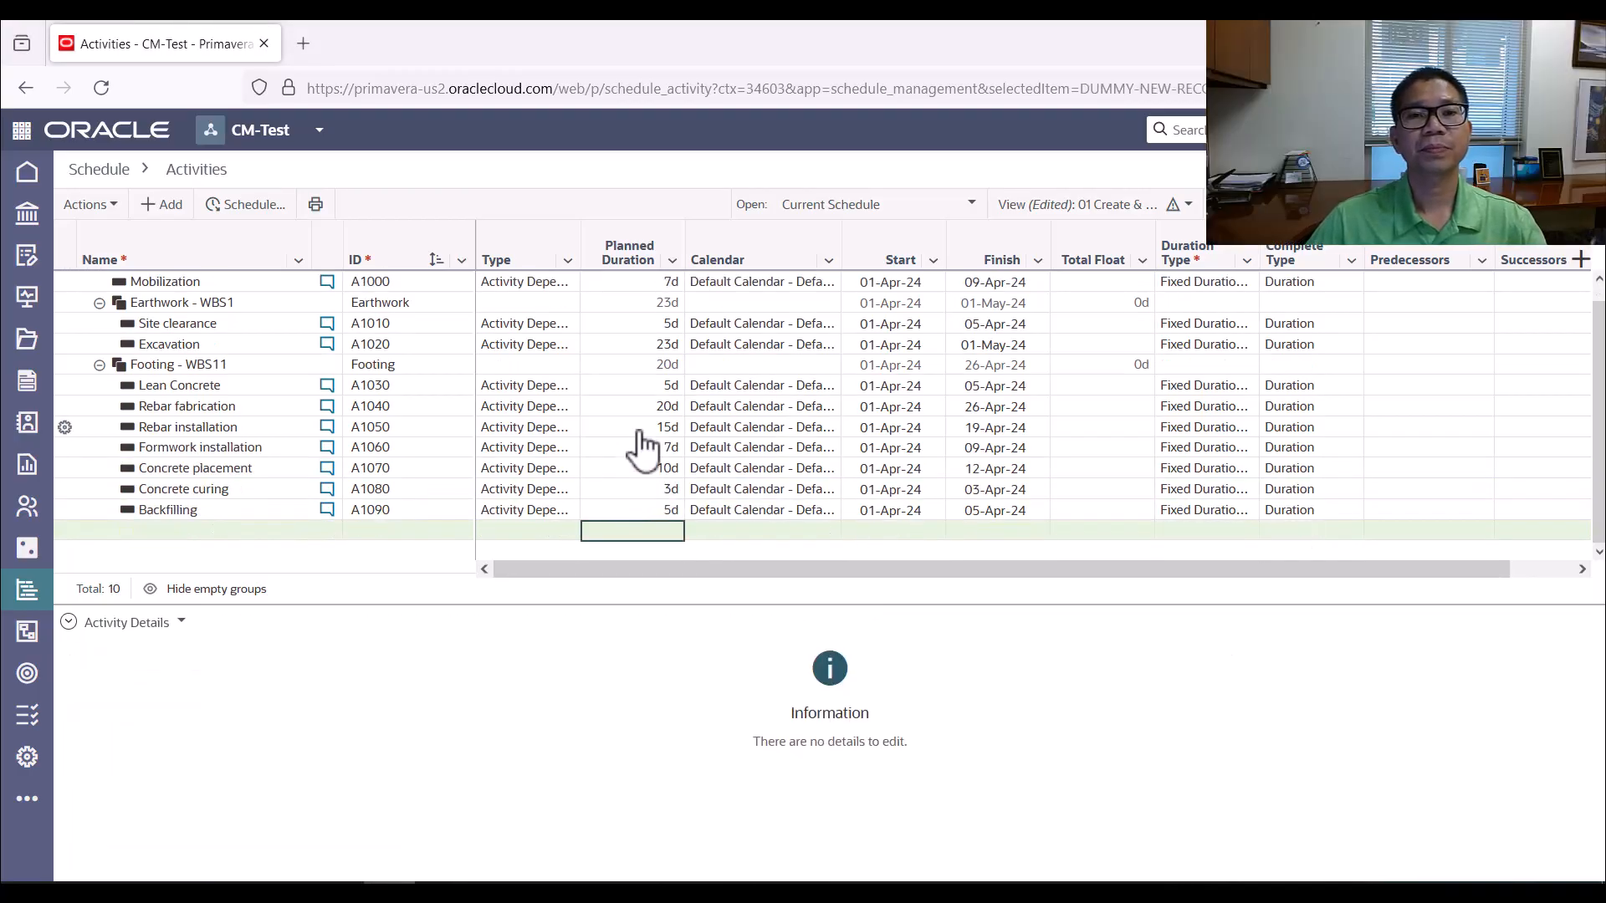
pyautogui.scroll(1, 642, 449)
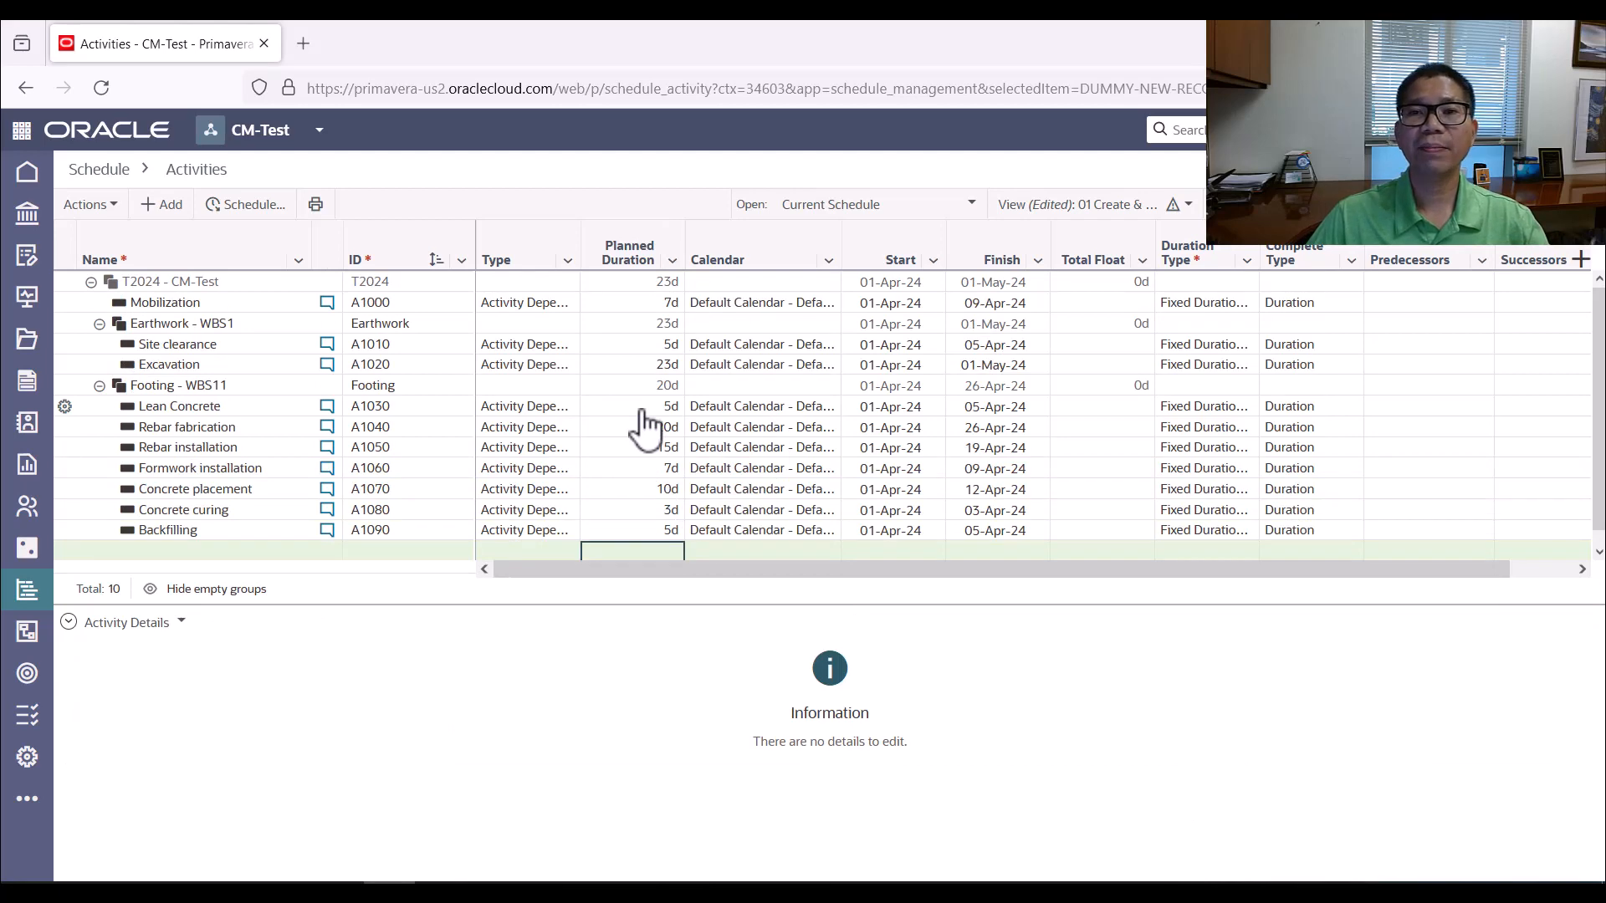